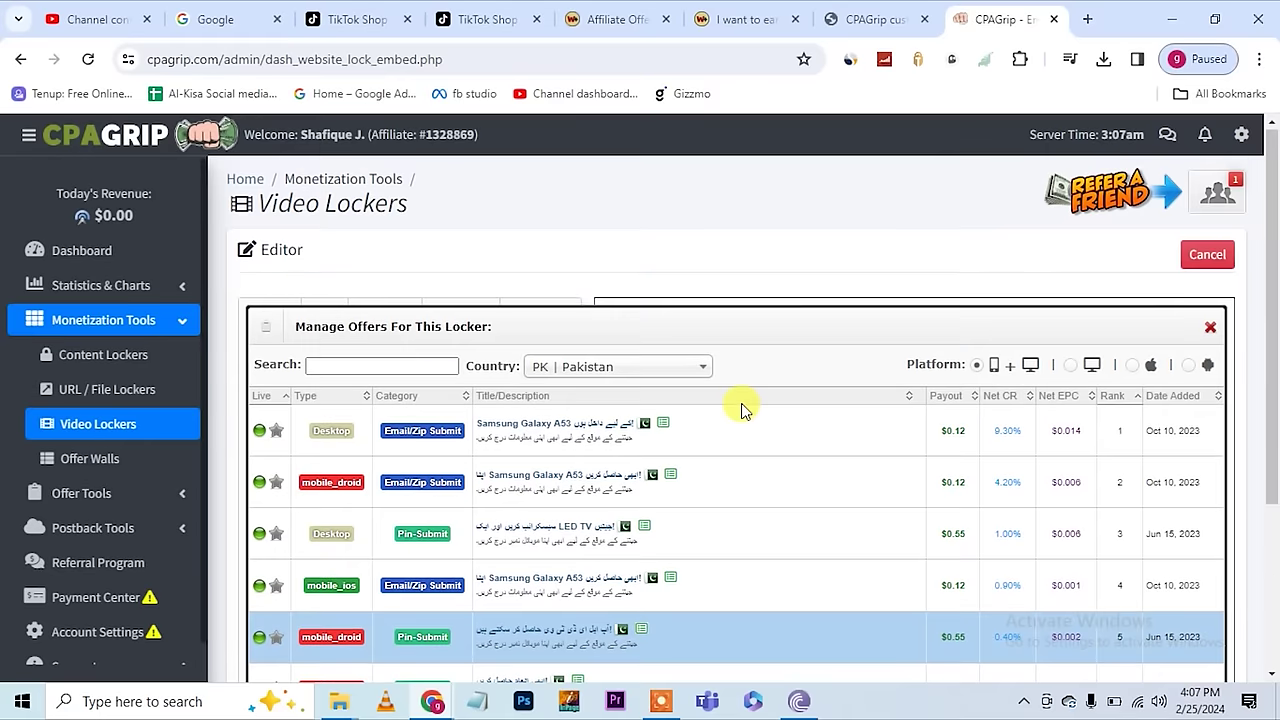
Filter the locker's offer list to the United States
left_click(632, 375)
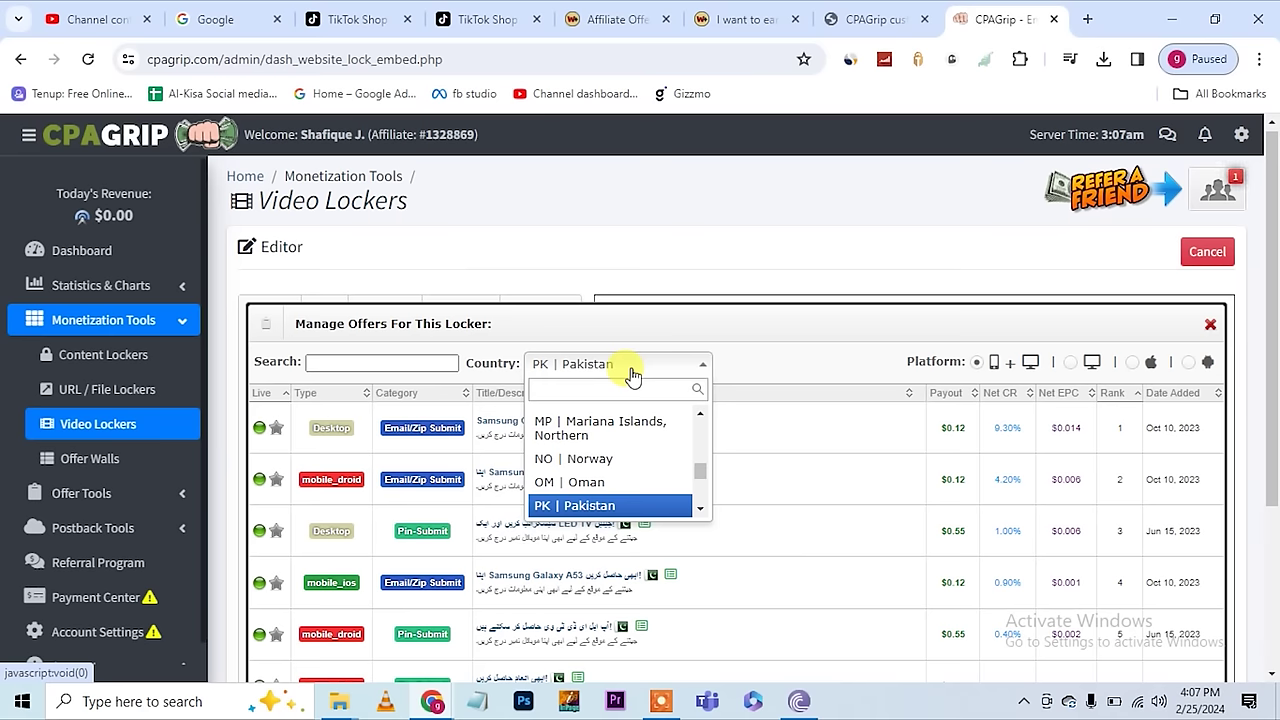
type("un")
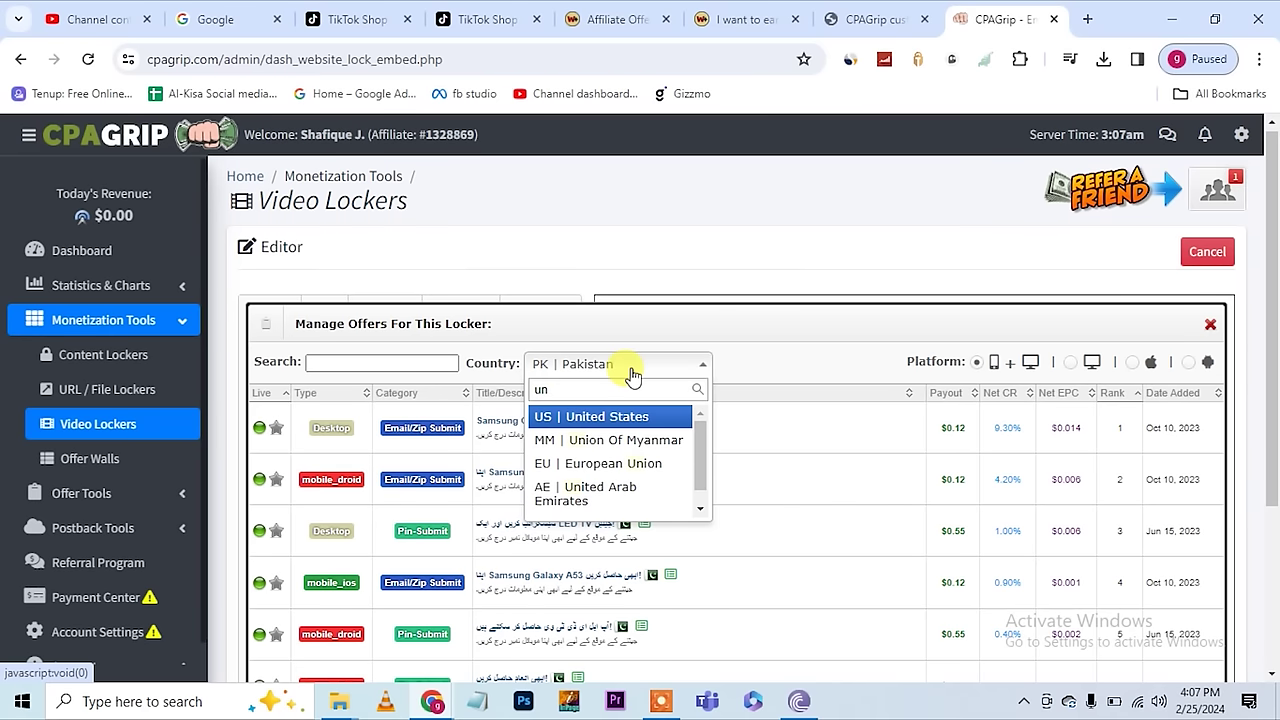
left_click(611, 416)
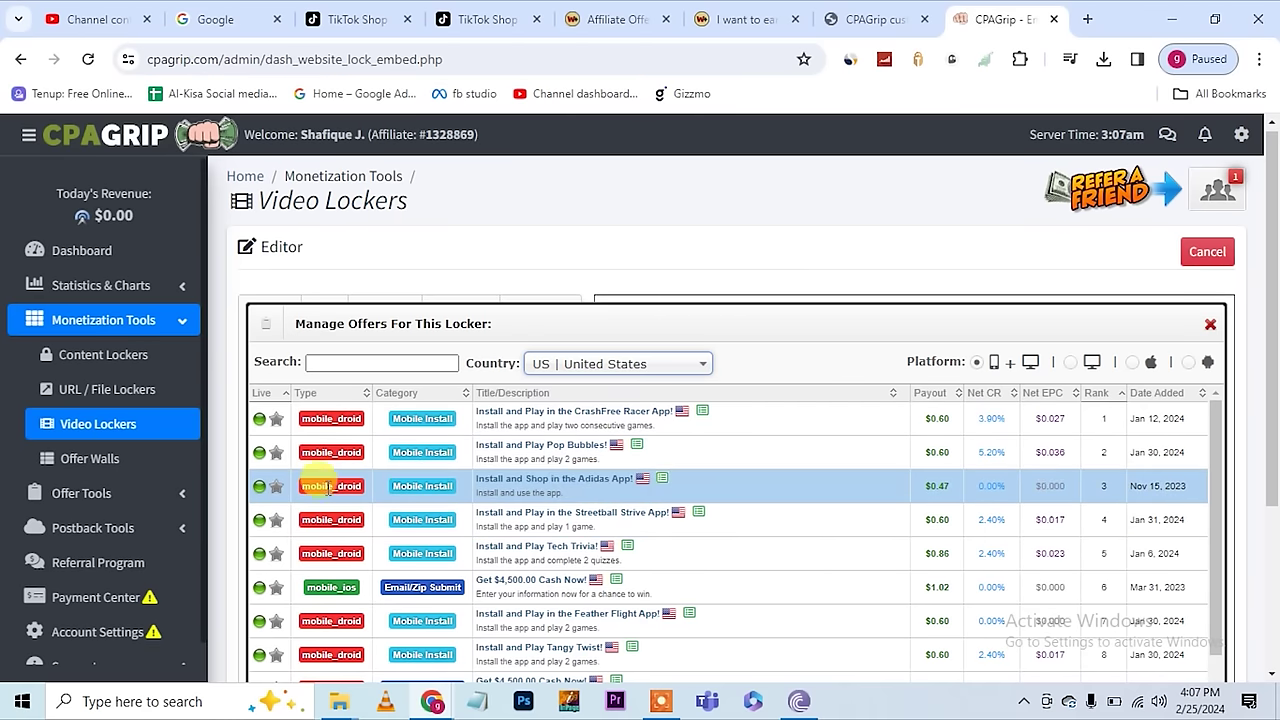
Mark the CrashFree Racer, Pop Bubbles, Adidas, Streetball Strive, Tech Trivia and Feather Flight offers as favorites
left_click(270, 420)
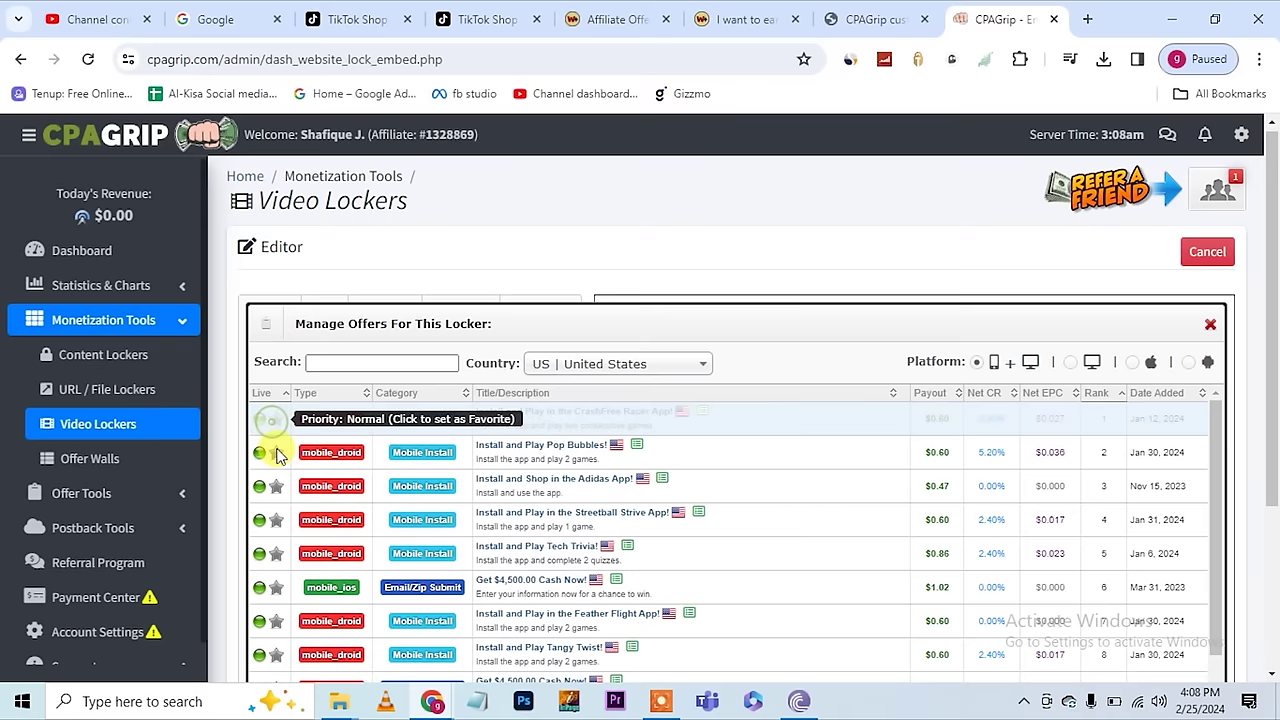
left_click(275, 453)
left_click(276, 487)
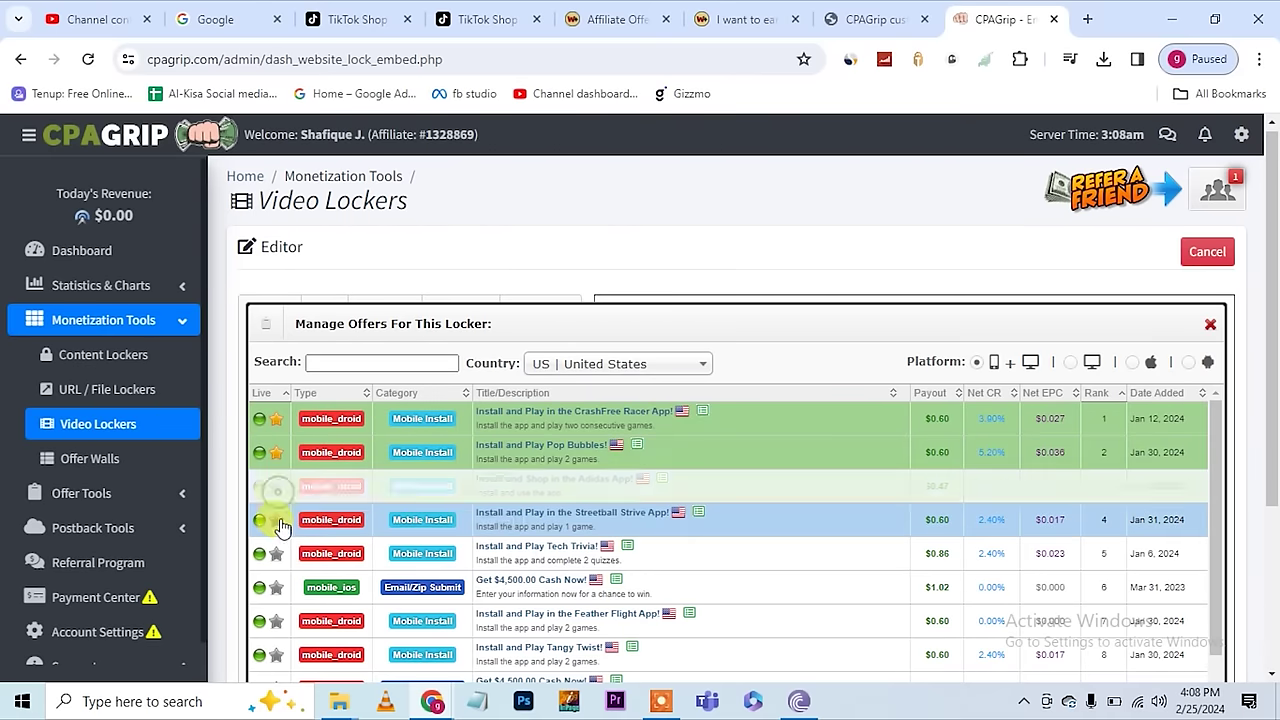
left_click(276, 520)
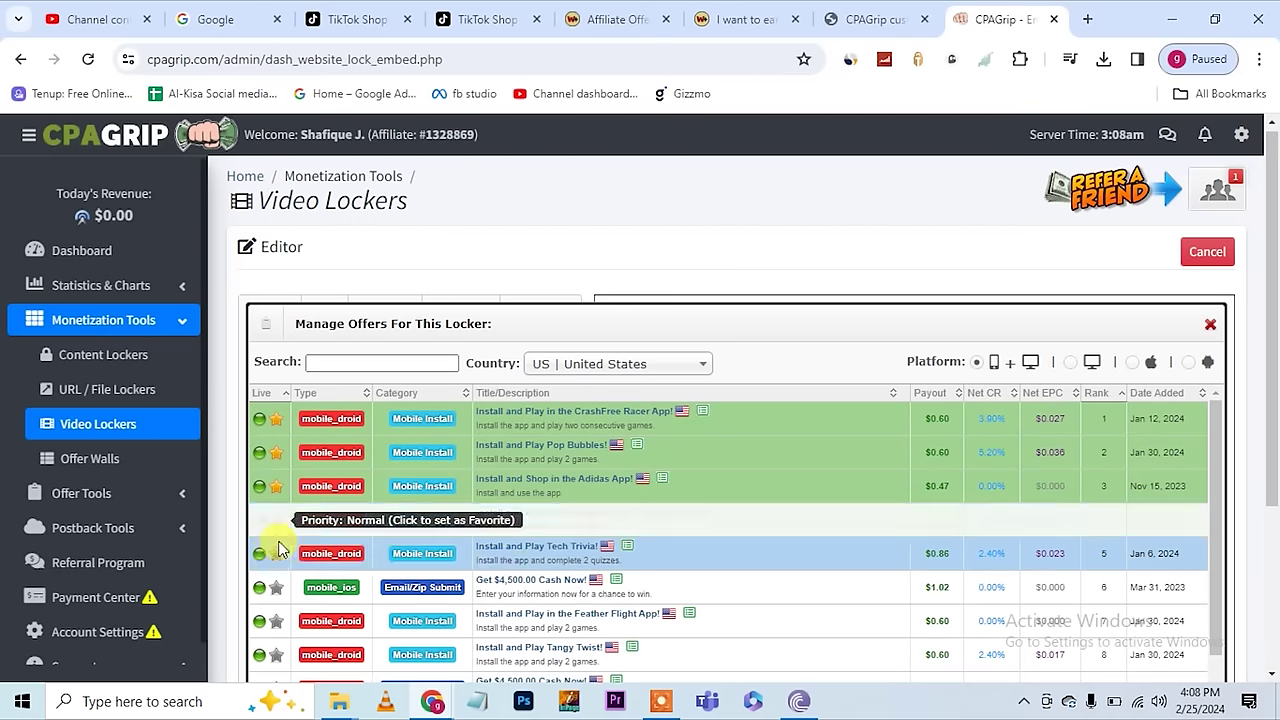
left_click(276, 554)
scroll(277, 560, "down", 1)
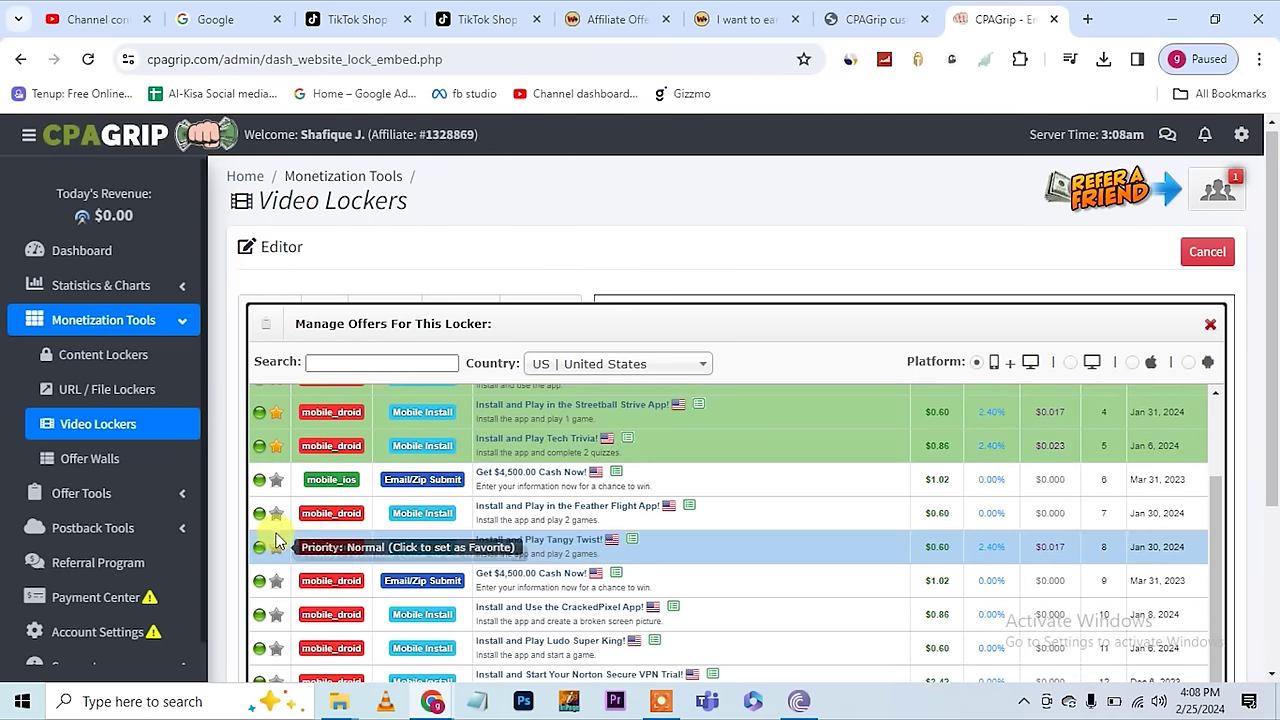
left_click(277, 514)
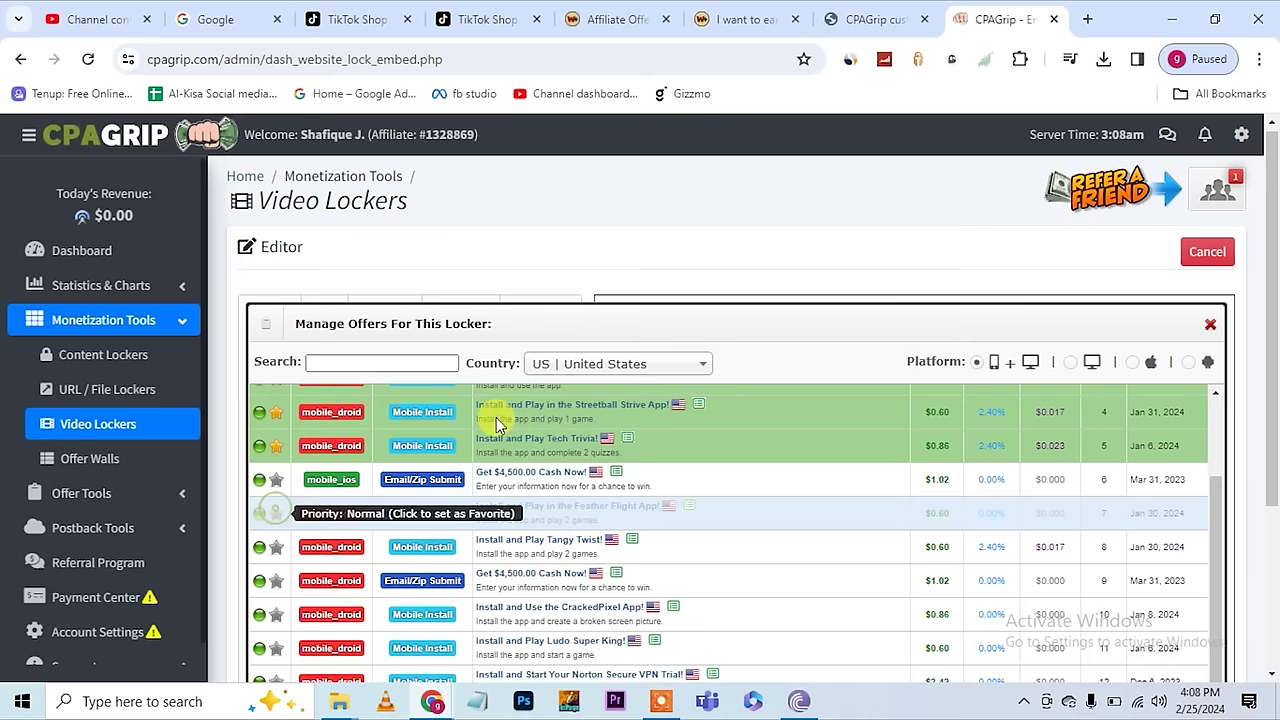
Switch the offer list's country filter to United Kingdom
left_click(634, 364)
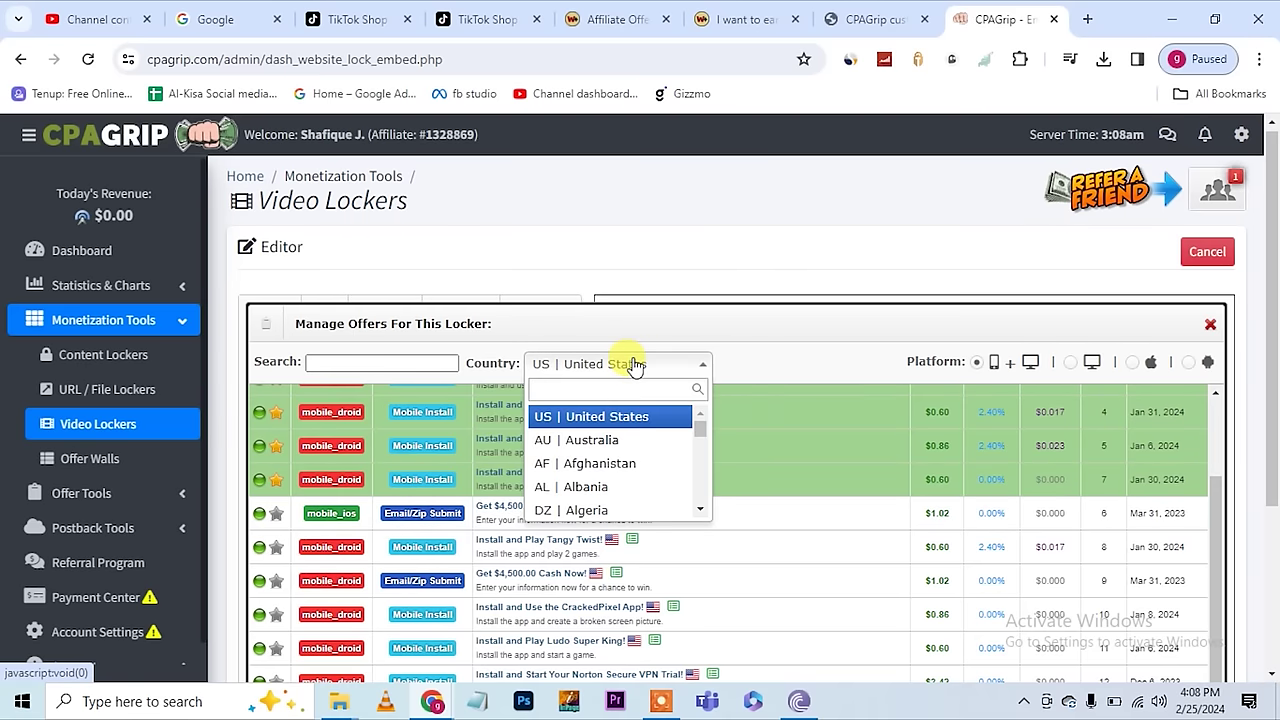
type("uni")
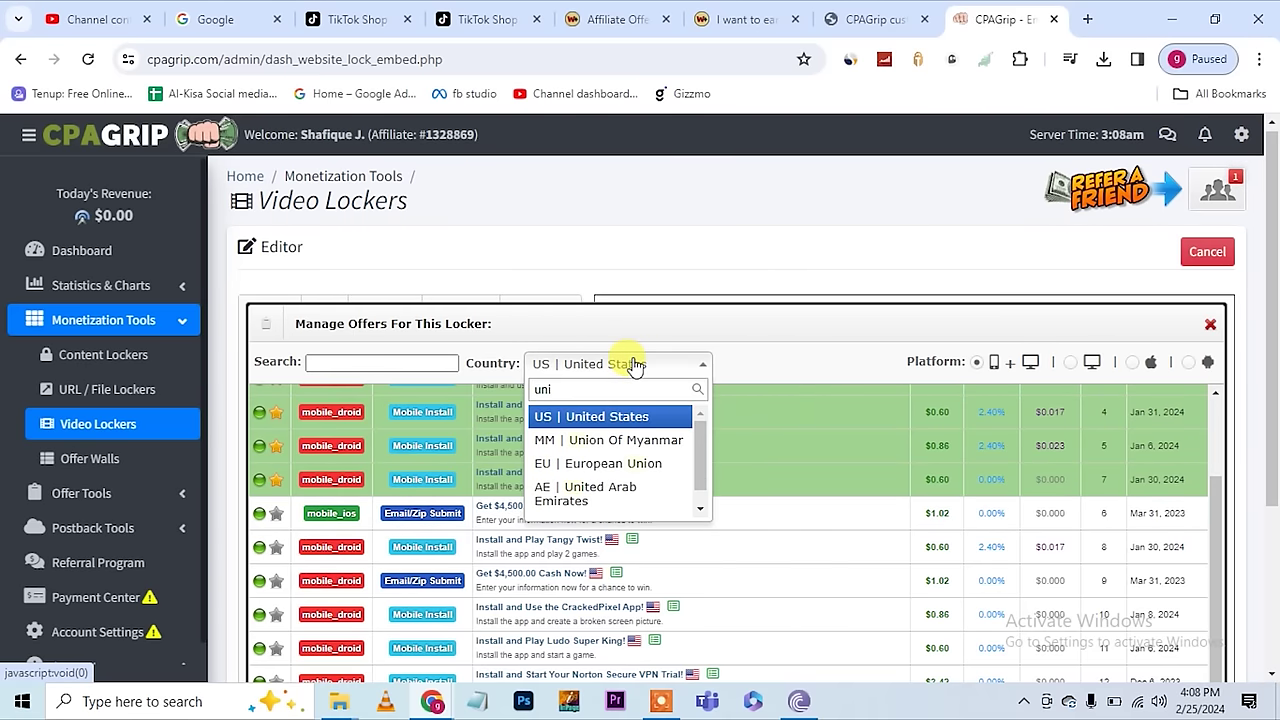
type("ted")
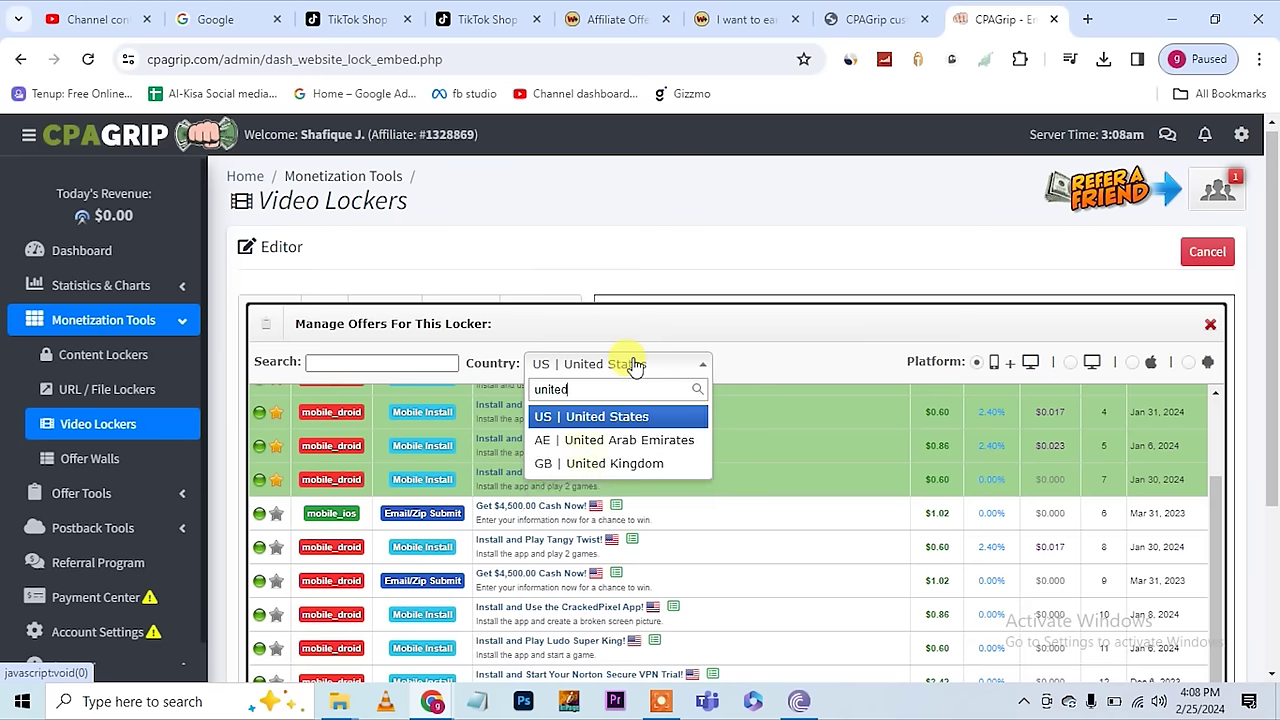
left_click(605, 463)
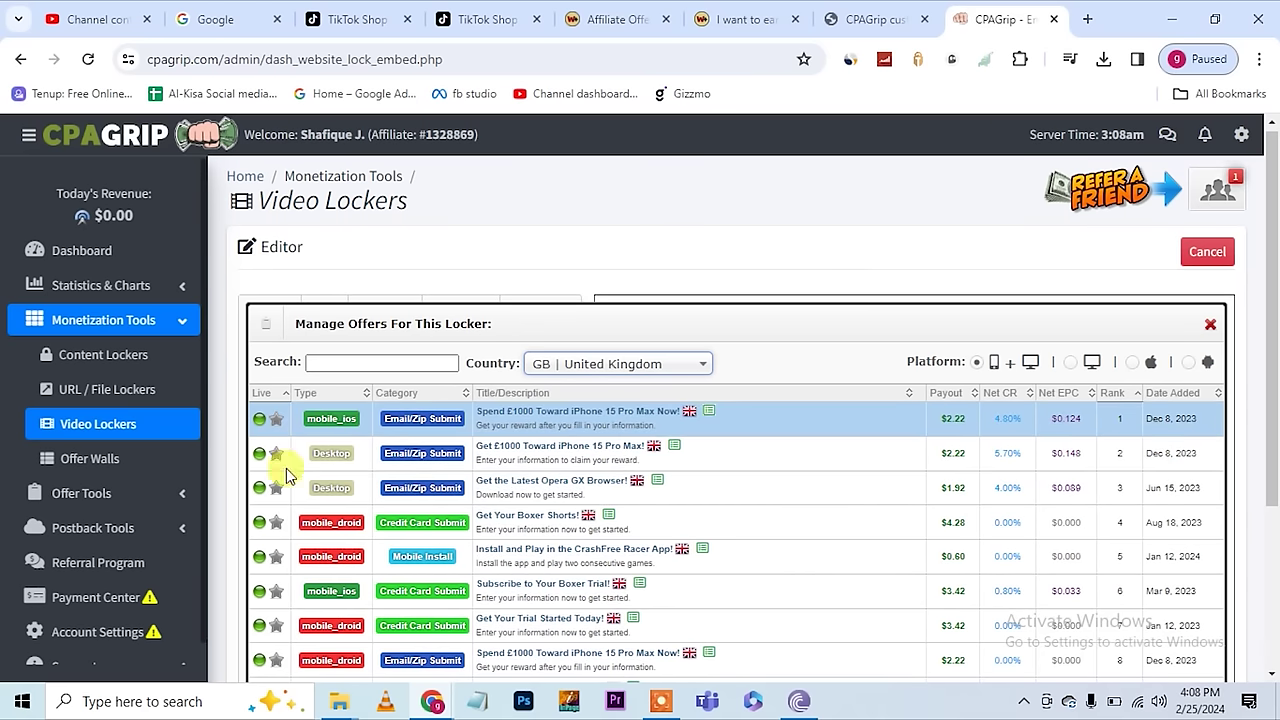
Mark the mobile_droid offers for Boxer Shorts, CrashFree Racer, Get Your Trial Started Today and Spend £1000 Toward iPhone 15 Pro Max as favorites
left_click_drag(271, 522, 285, 576)
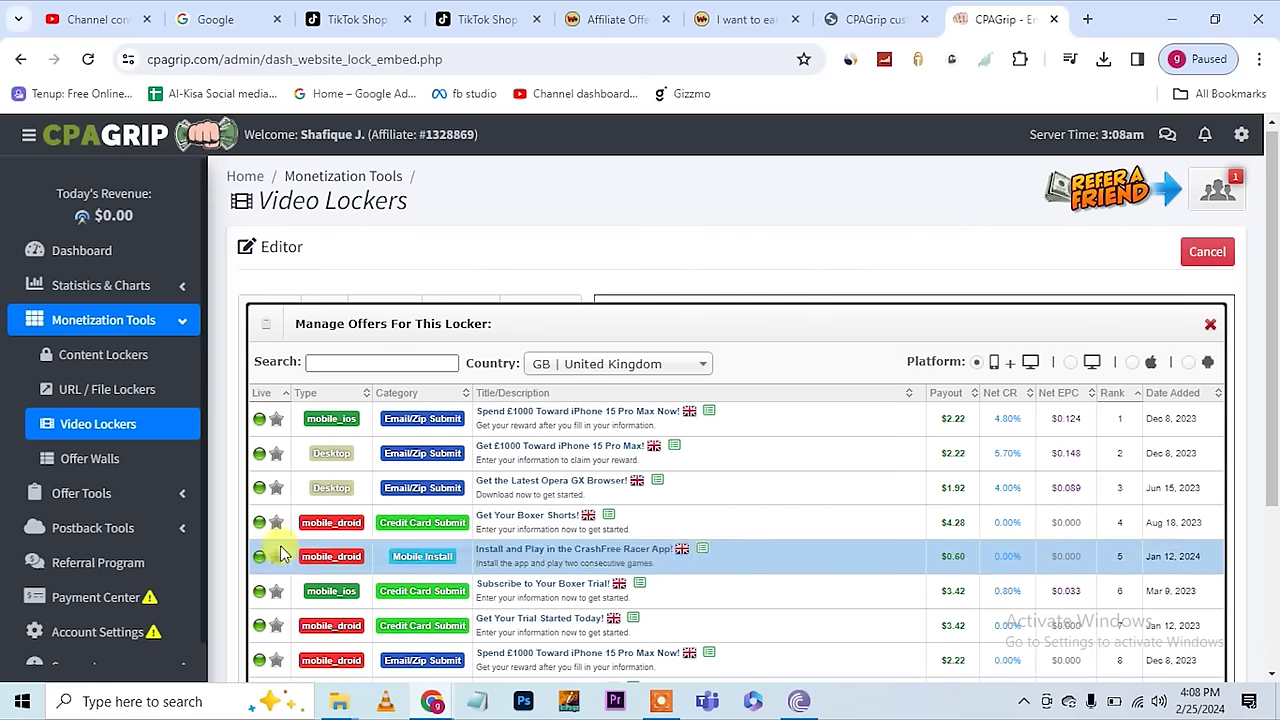
left_click(278, 554)
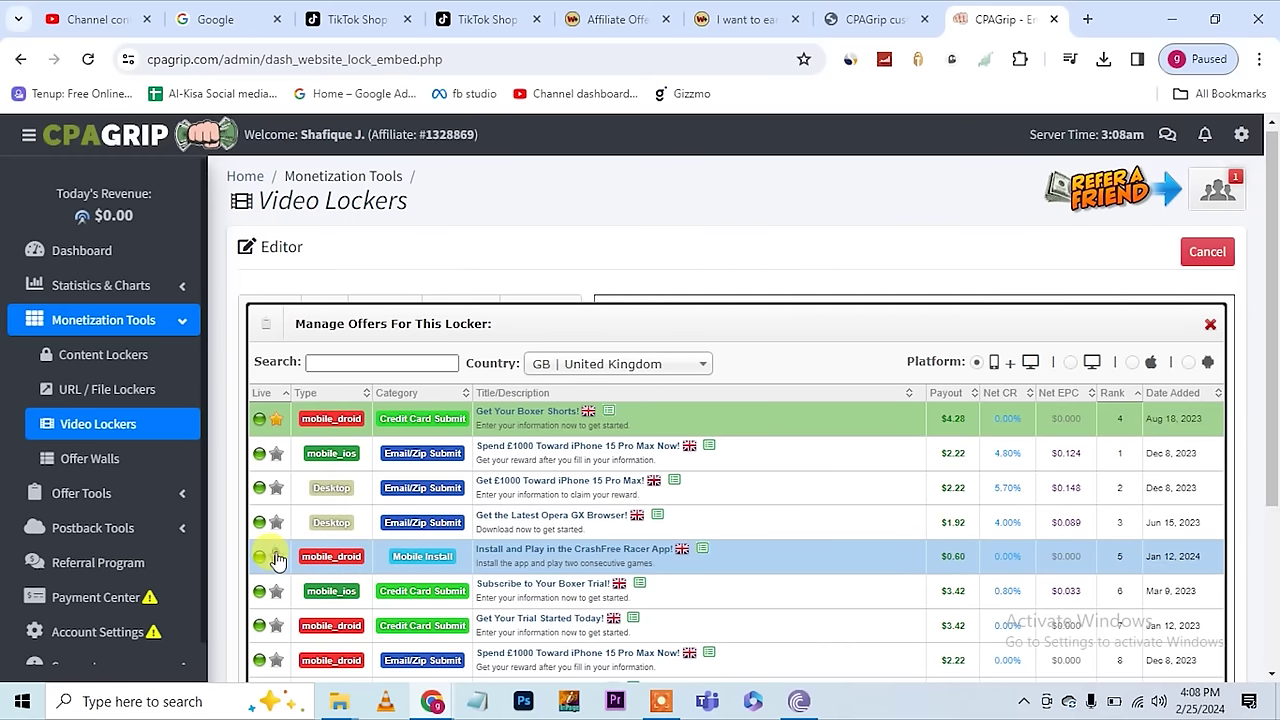
left_click(277, 556)
left_click(277, 625)
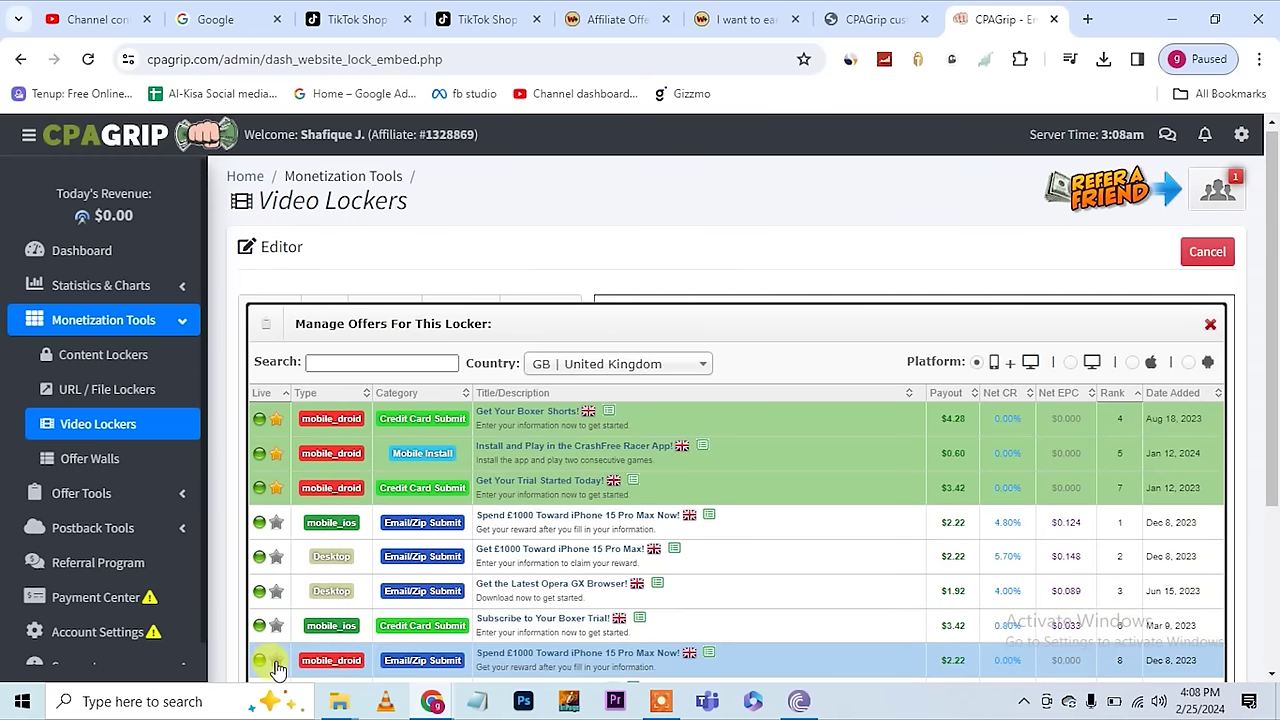
left_click(277, 664)
Review the favorited United Kingdom offers and save the video locker
scroll(730, 585, "down", 3)
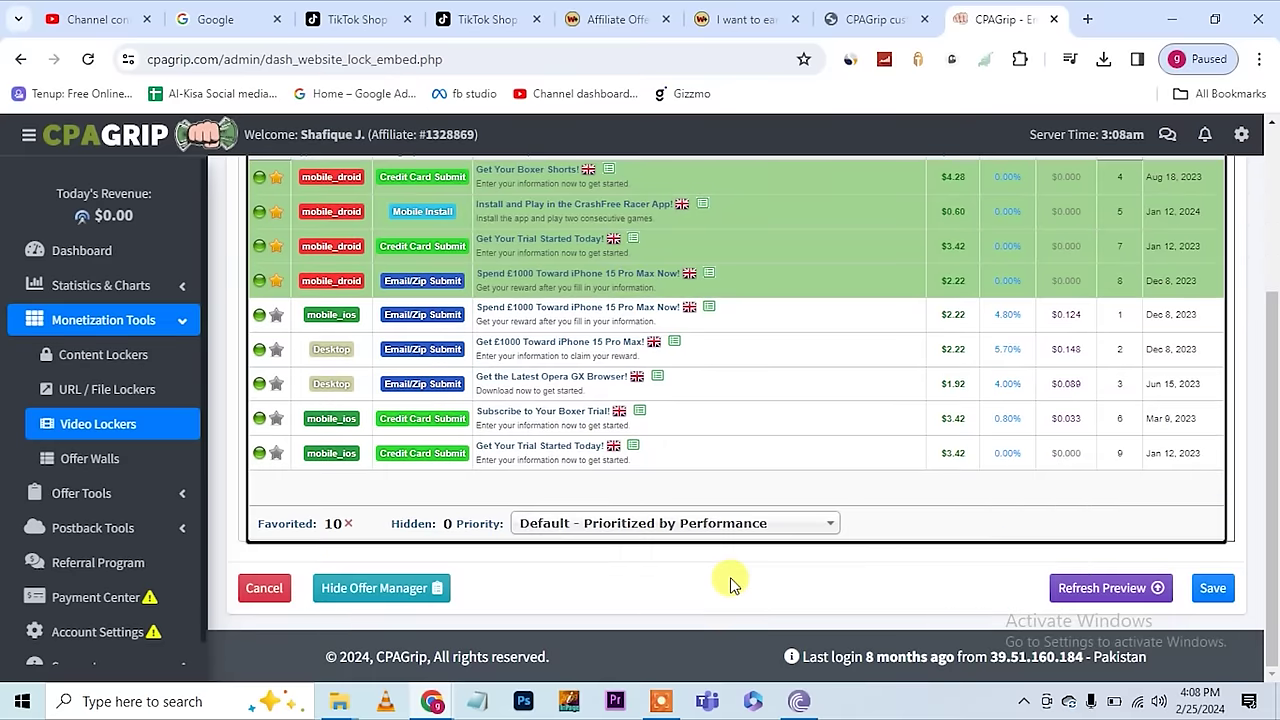
scroll(730, 585, "up", 3)
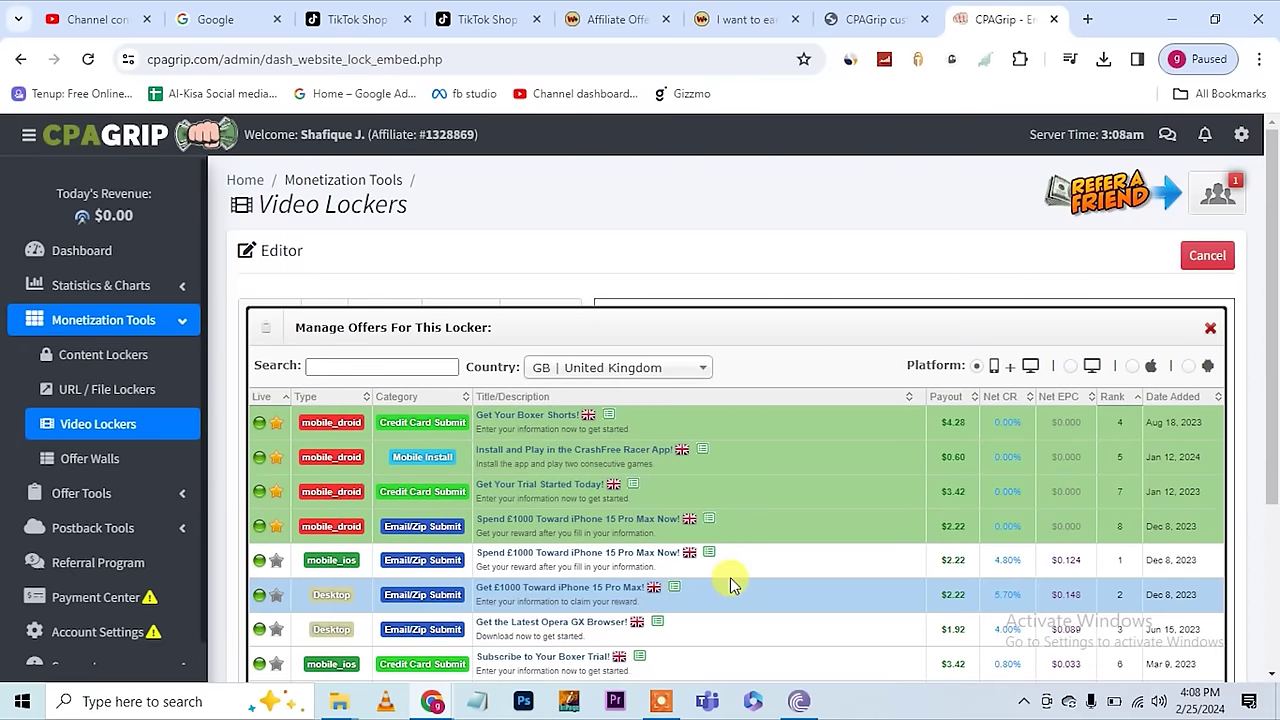
scroll(730, 585, "down", 3)
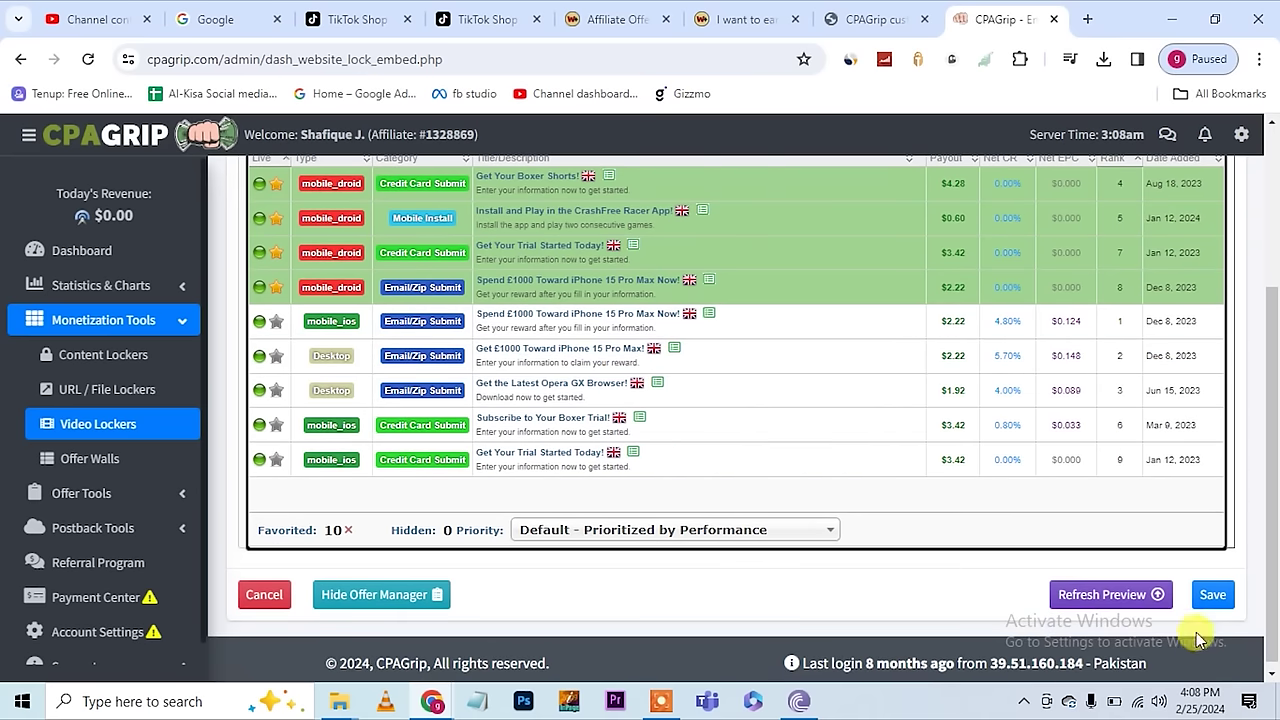
left_click(1216, 595)
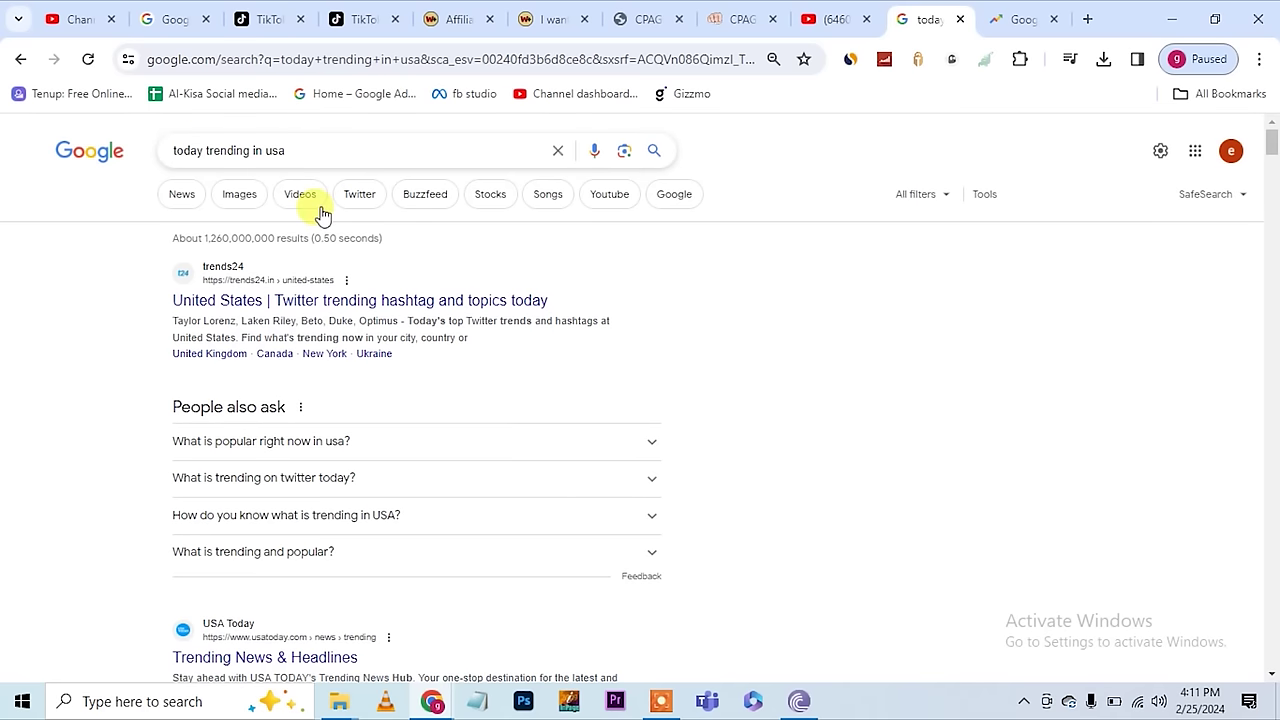
Open the Google Trends daily trending searches result from the "today trending in usa" search in a new tab and switch to it
scroll(766, 578, "down", 6)
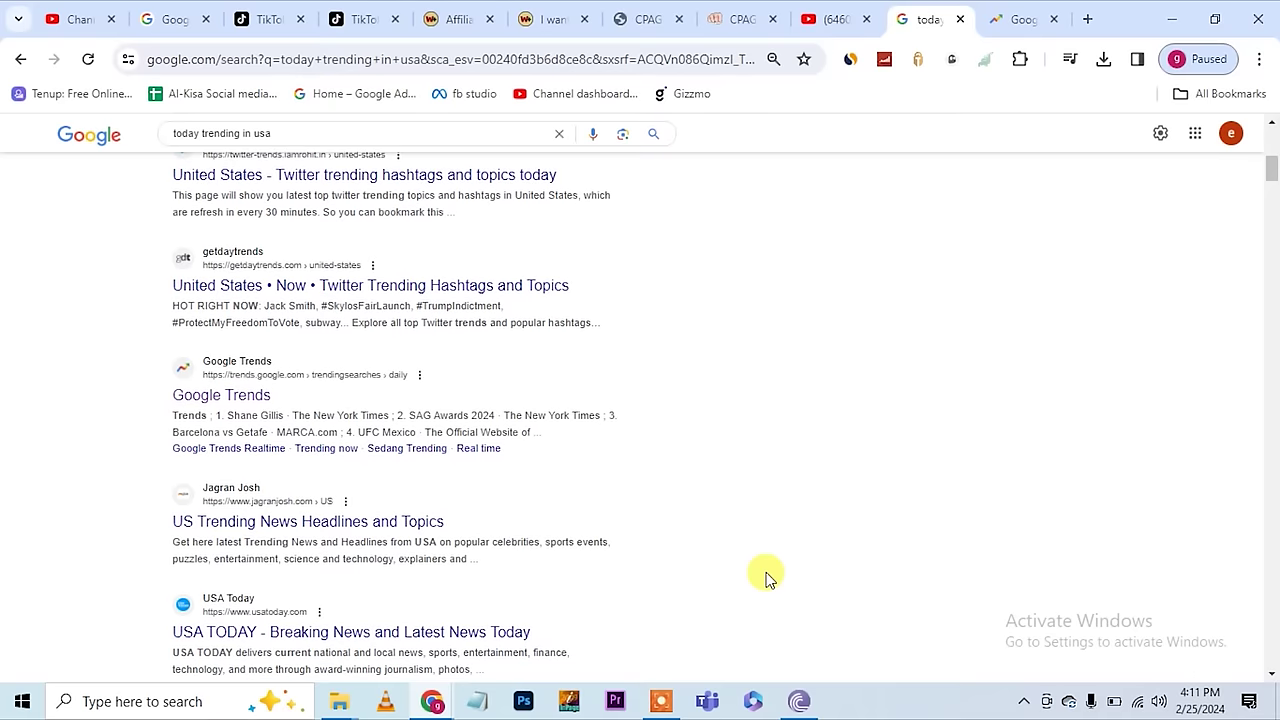
scroll(766, 578, "down", 2)
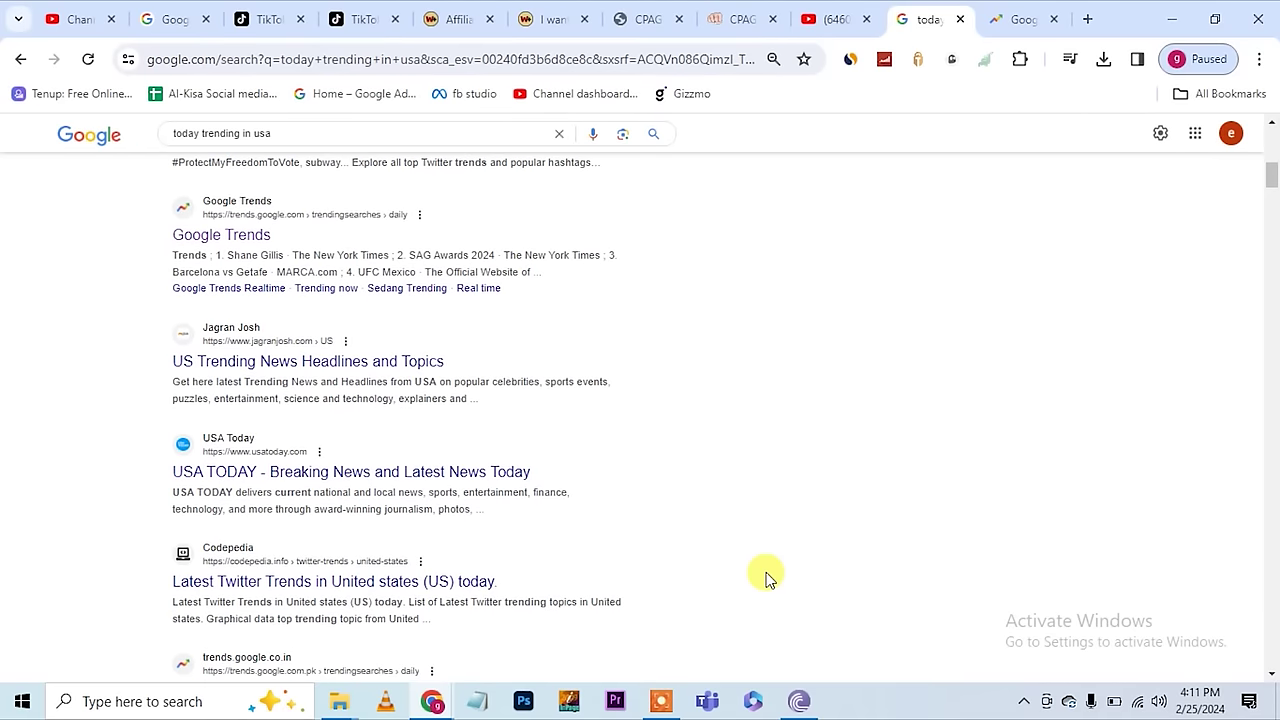
right_click(250, 245)
left_click(263, 258)
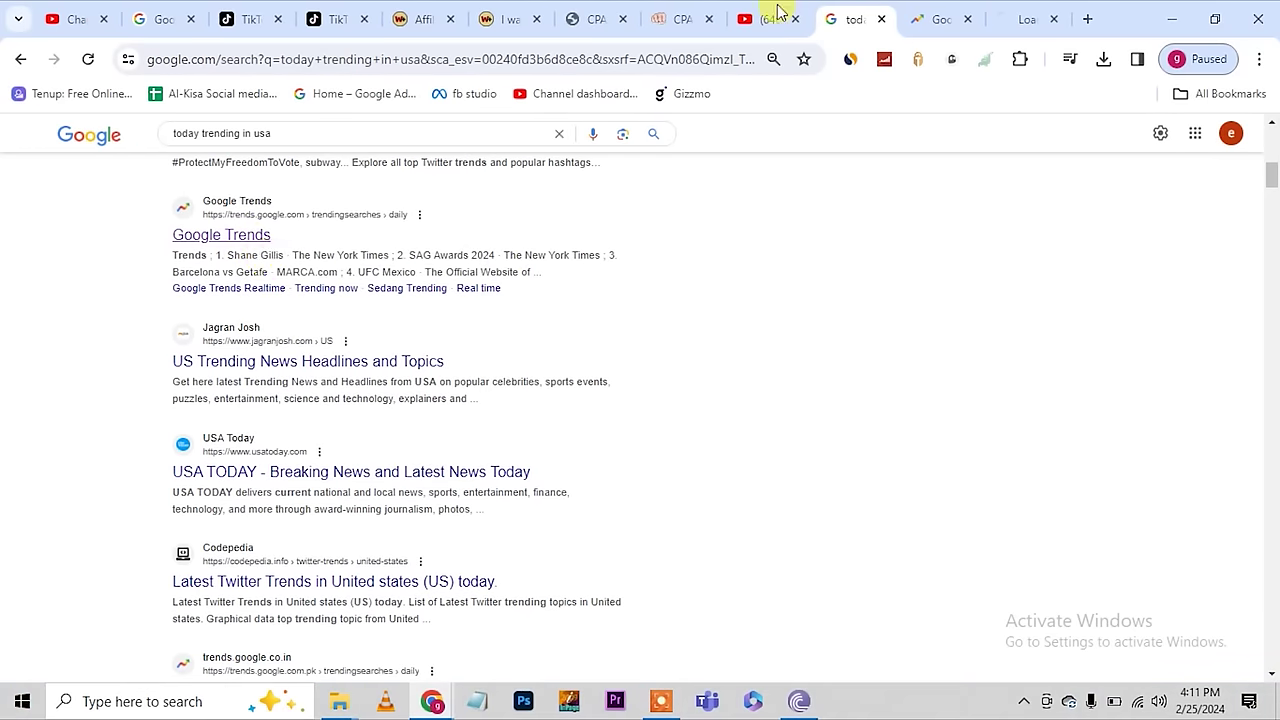
left_click(1017, 20)
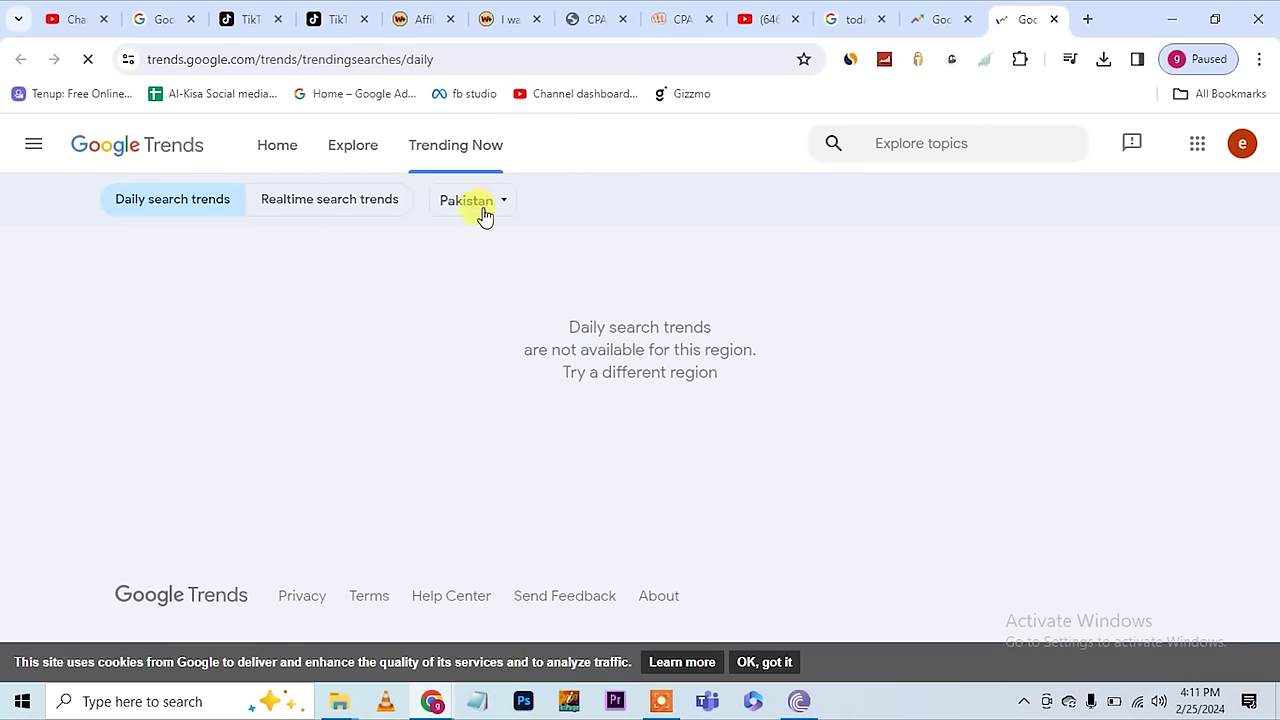
Set the region of the daily search trends to United States
left_click(484, 214)
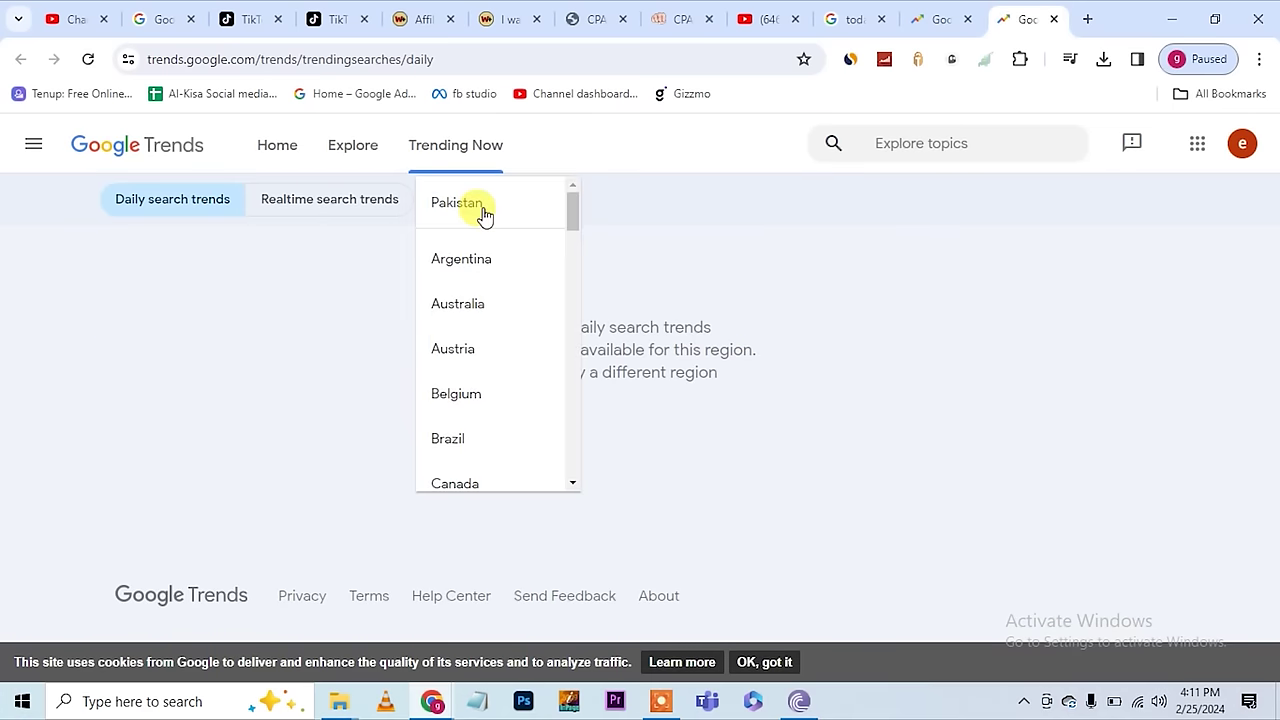
scroll(484, 214, "down", 10)
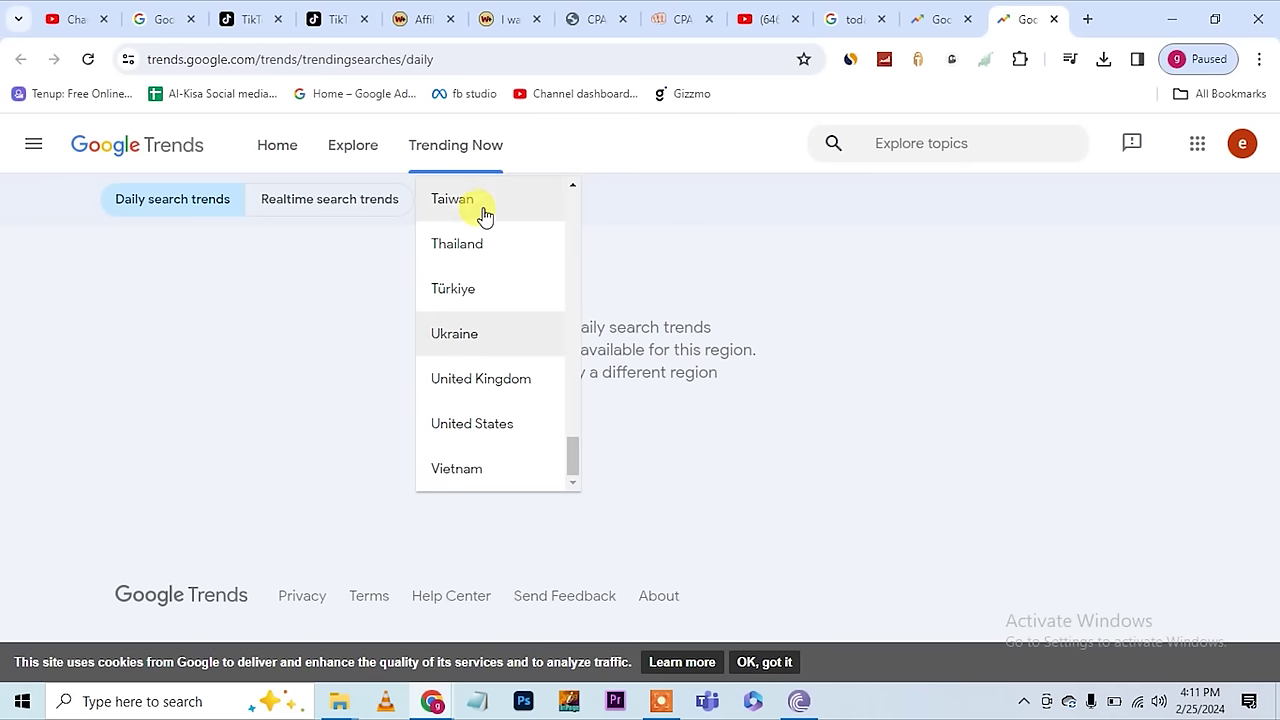
left_click(495, 424)
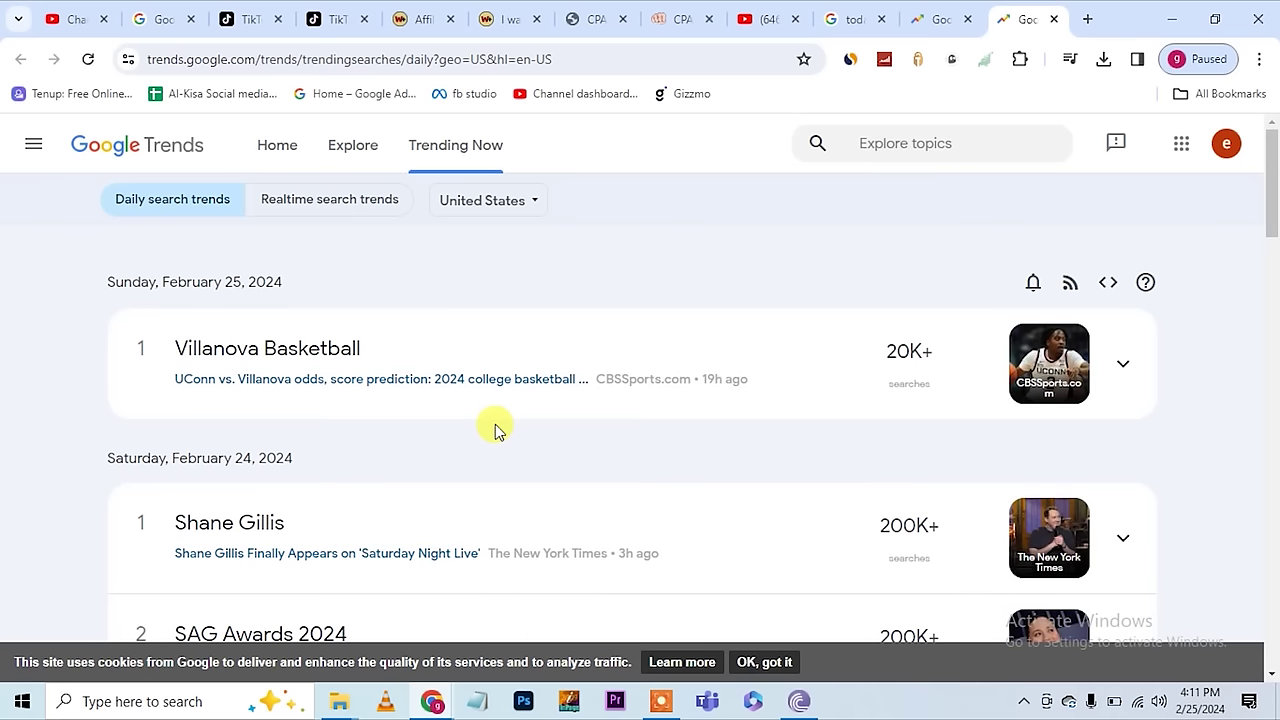
Copy the "SAG Awards 2024" trend title from the February 24, 2024 list
scroll(495, 424, "down", 2)
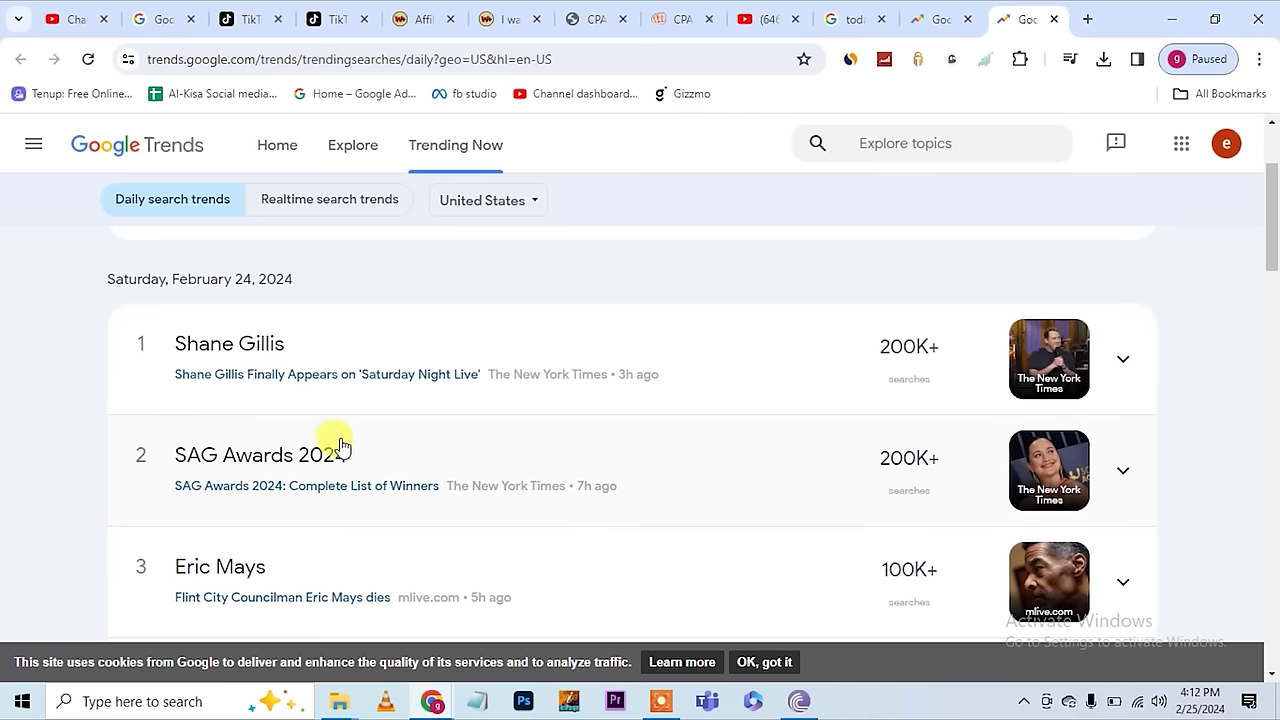
left_click_drag(115, 455, 343, 466)
right_click(304, 460)
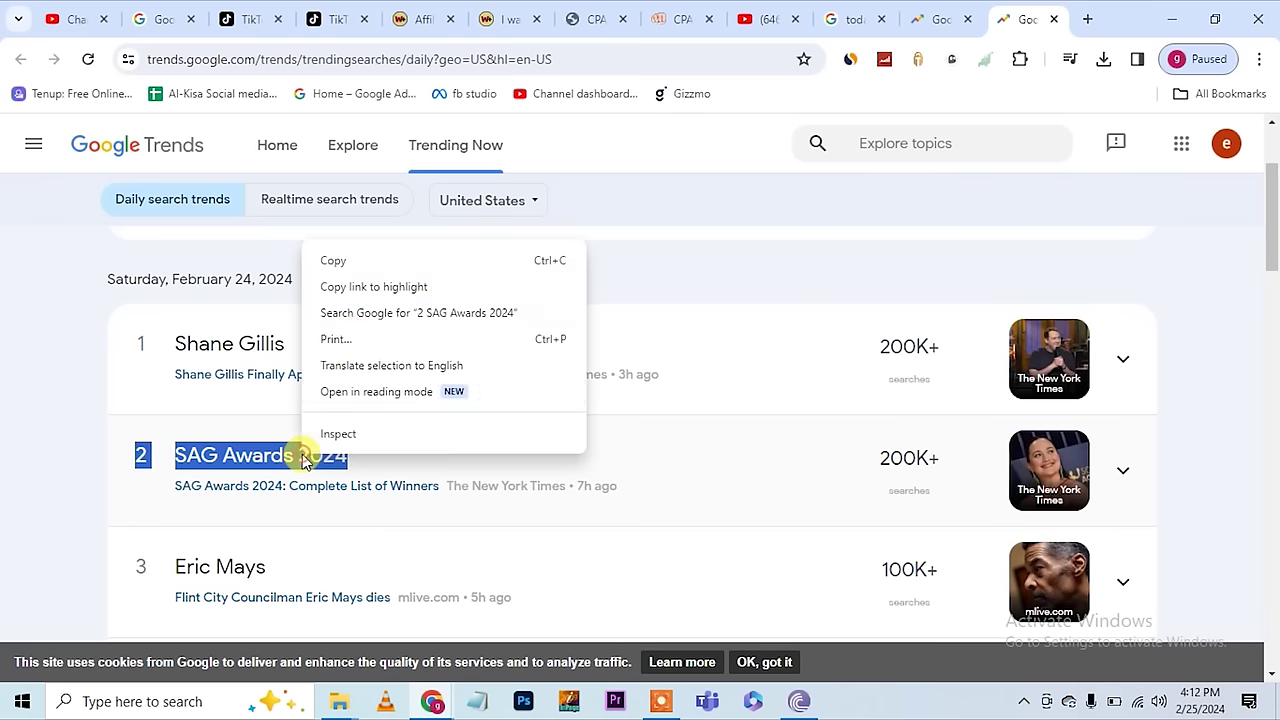
left_click(353, 262)
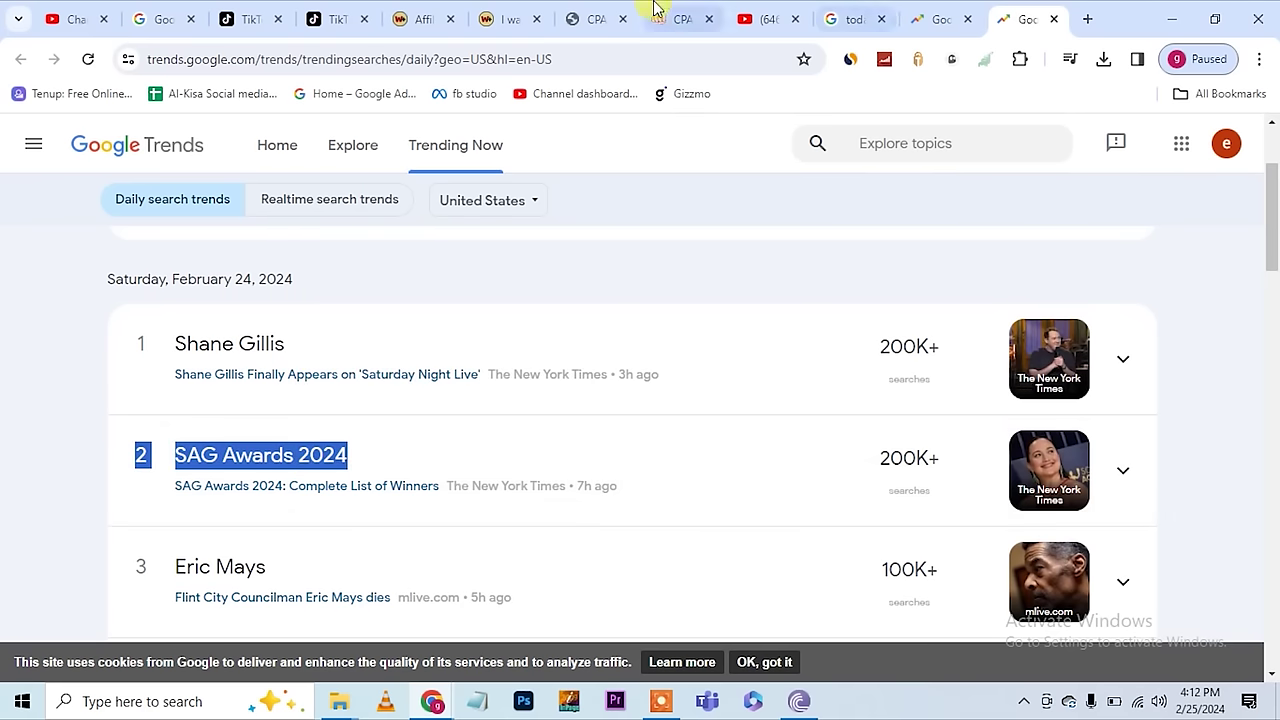
Switch to YouTube, replace the existing query with "SAG Awards 2024", and look through the video results
left_click(766, 20)
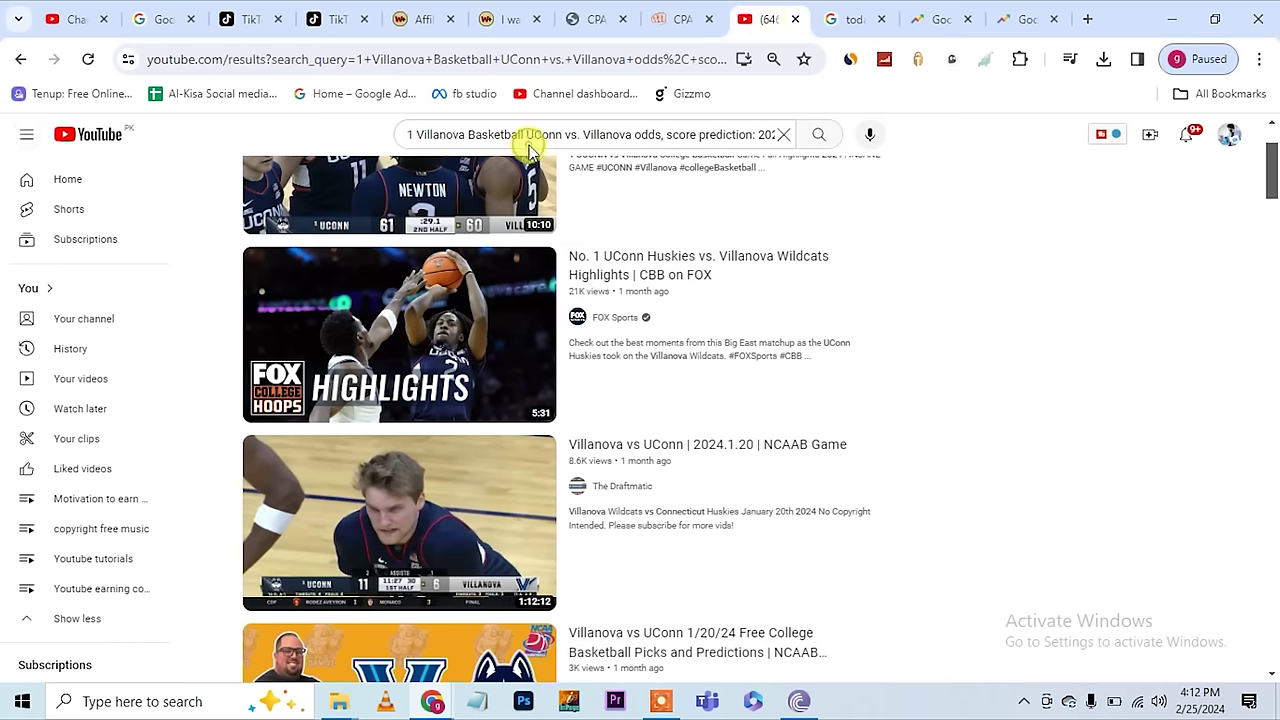
triple_click(524, 132)
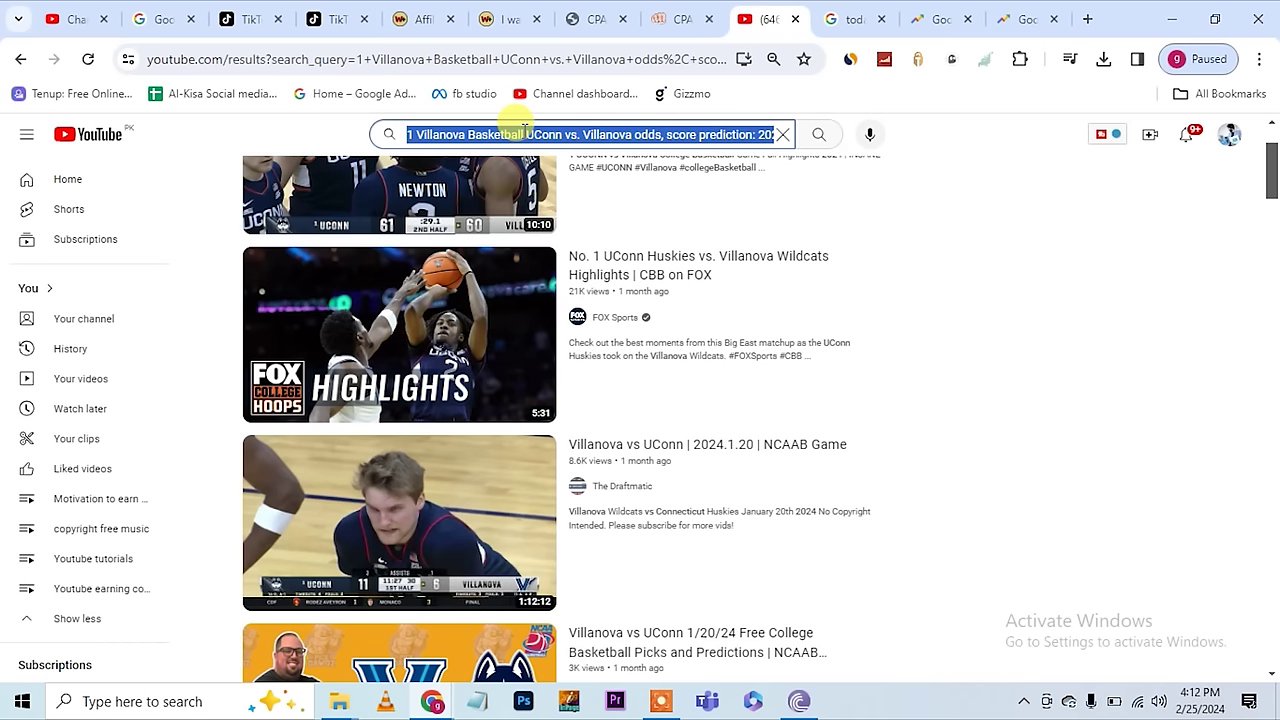
key("ctrl+v")
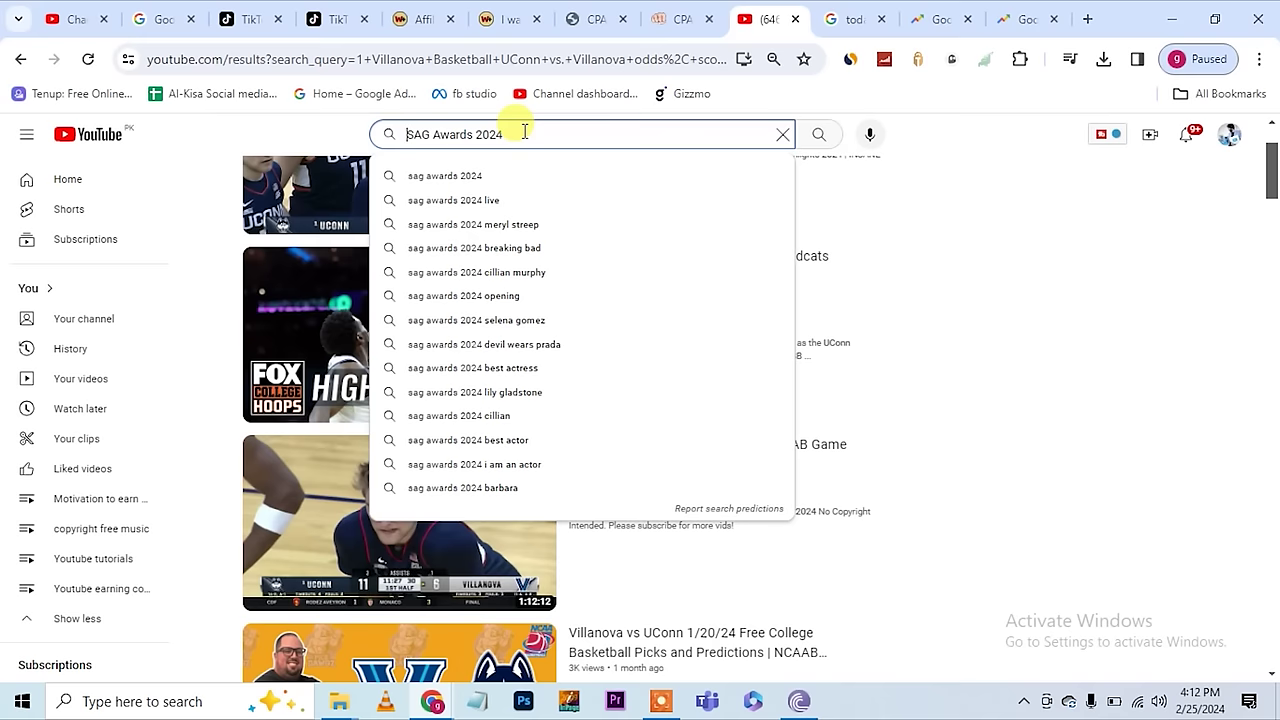
key("Return")
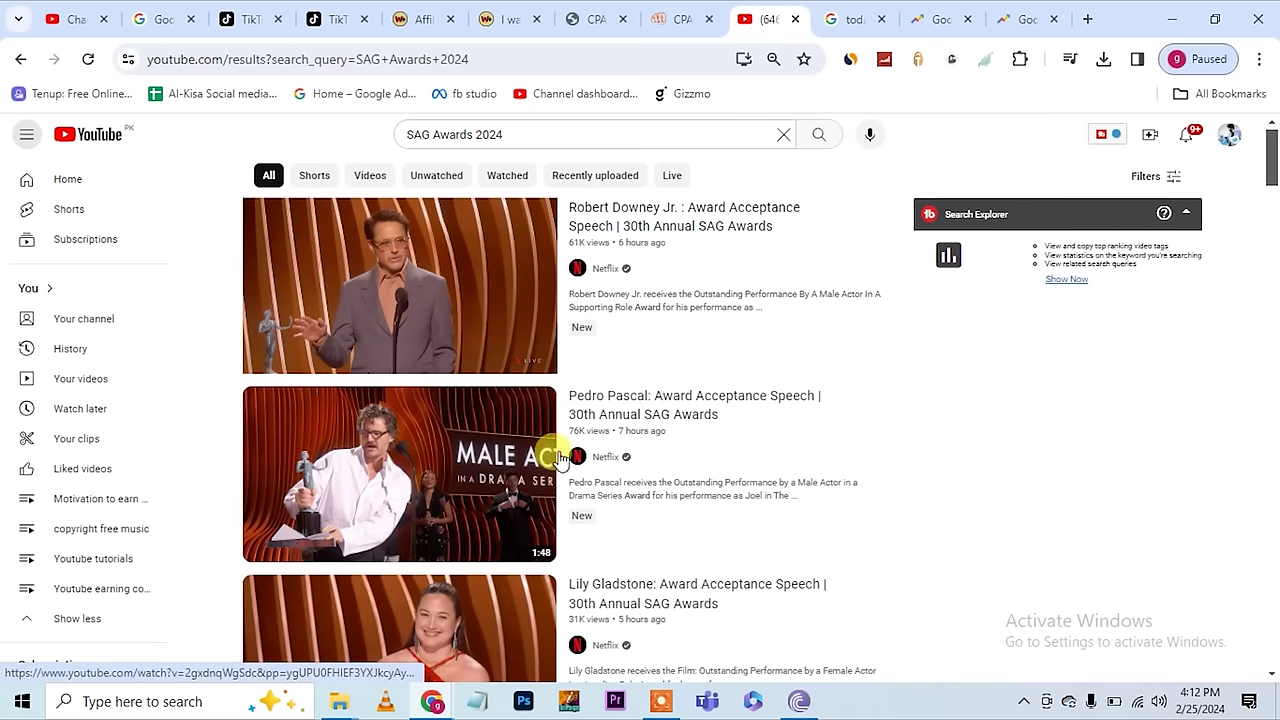
scroll(1120, 478, "down", 4)
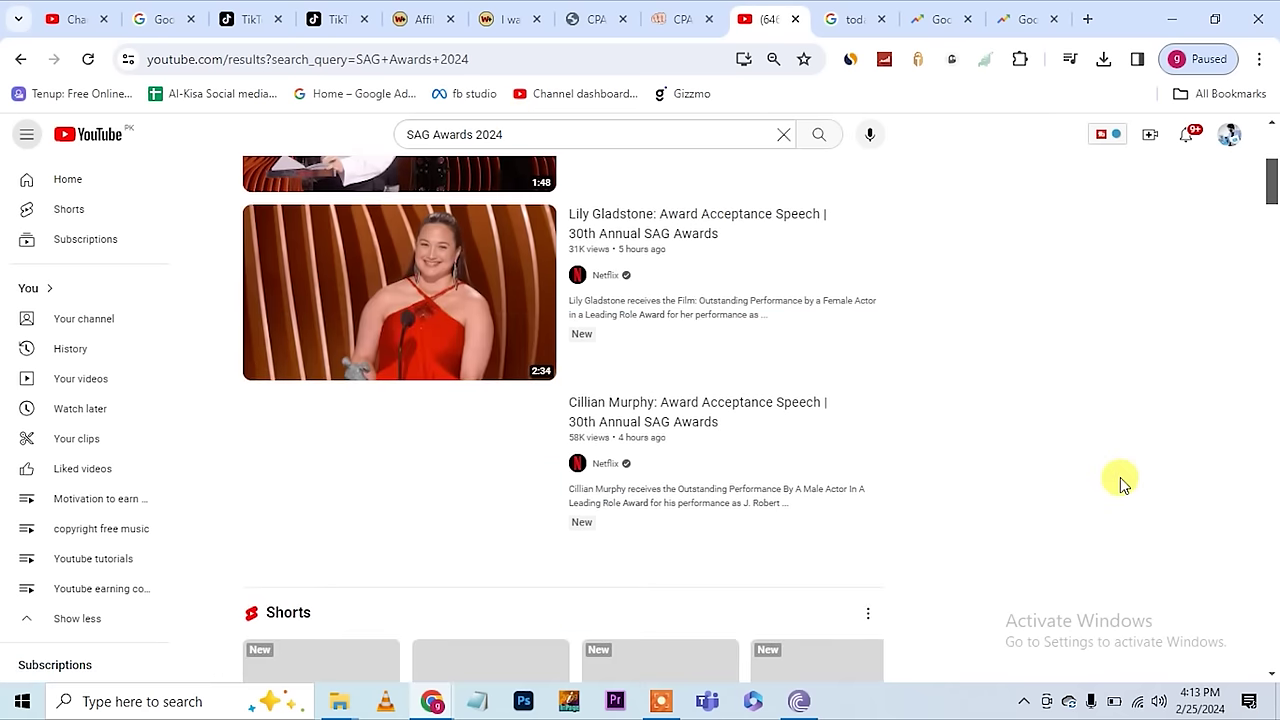
scroll(1120, 477, "up", 4)
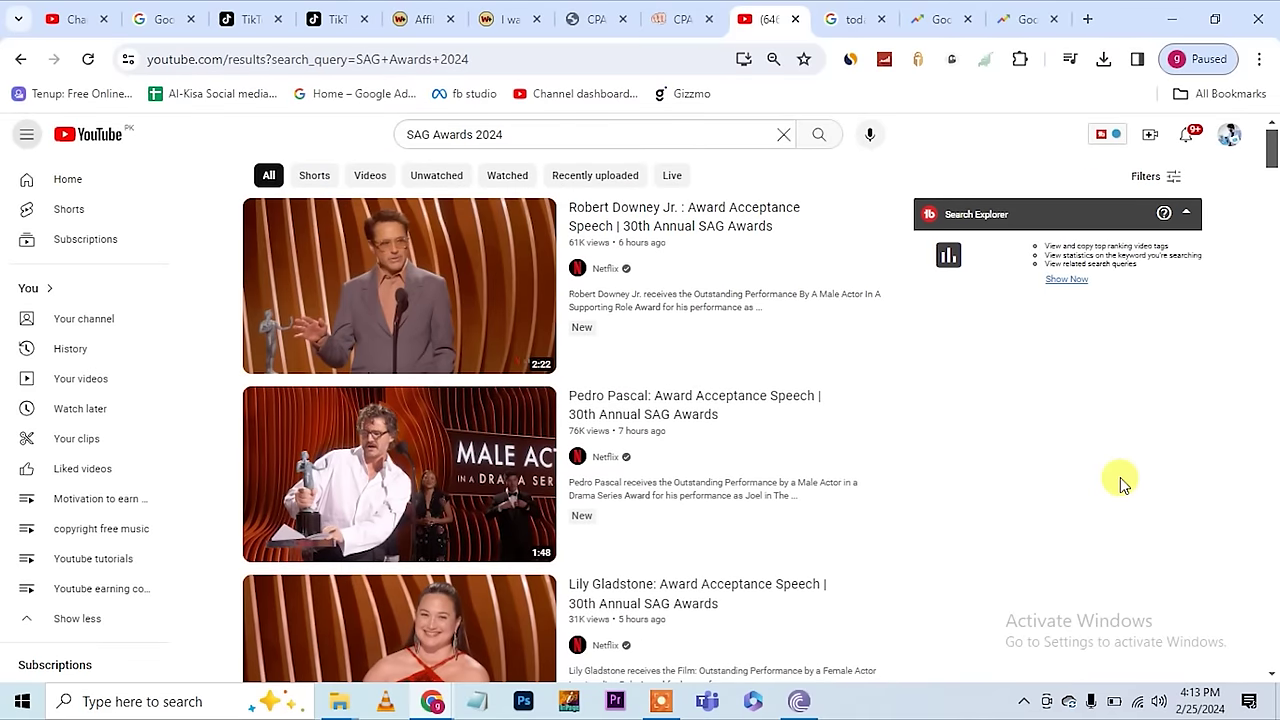
Copy the iframe embed code of the "Pedro Pascal: Award Acceptance Speech | 30th Annual SAG Awards" video from its sharing options
scroll(1120, 477, "down", 2)
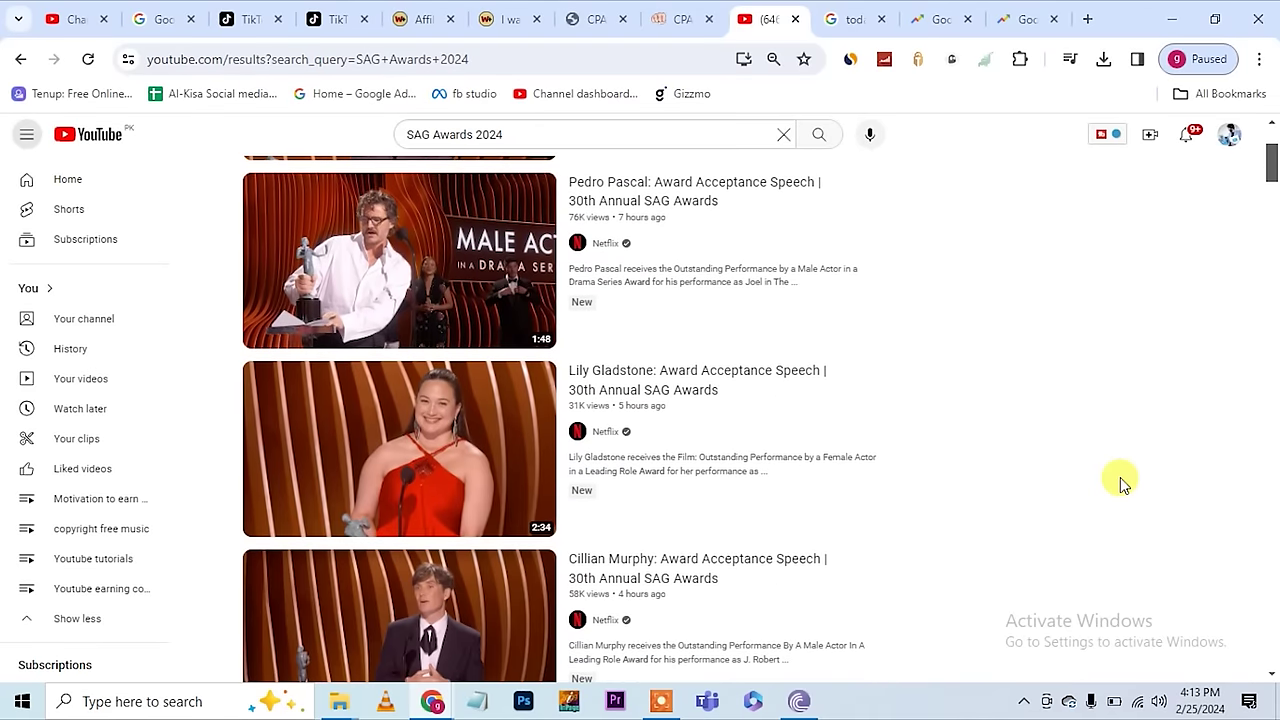
scroll(1120, 477, "down", 2)
scroll(1120, 477, "up", 3)
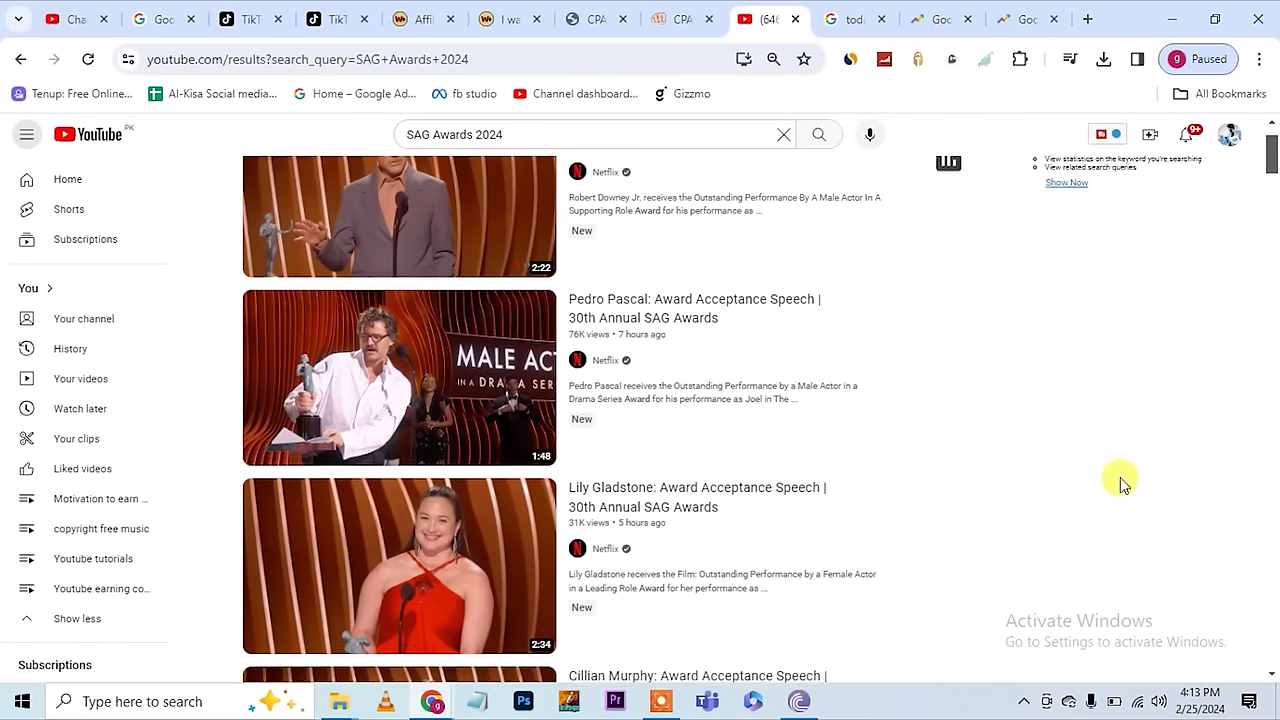
scroll(1120, 477, "up", 1)
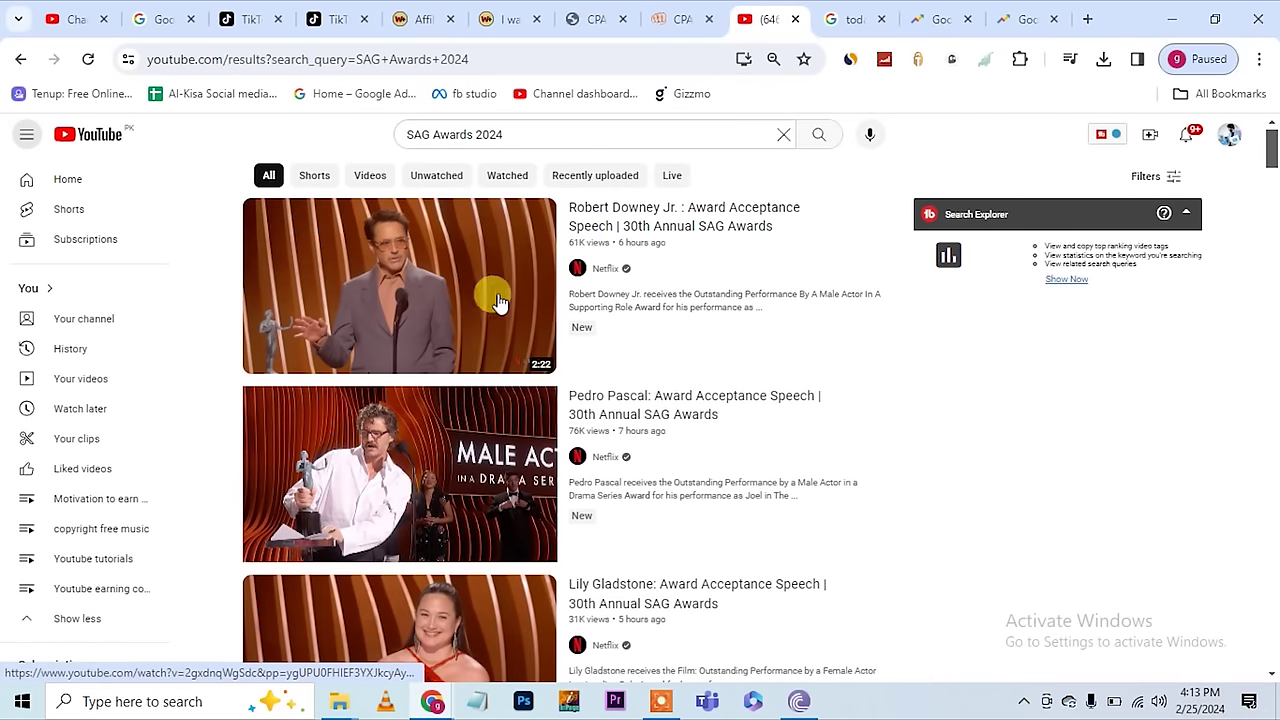
scroll(468, 610, "down", 3)
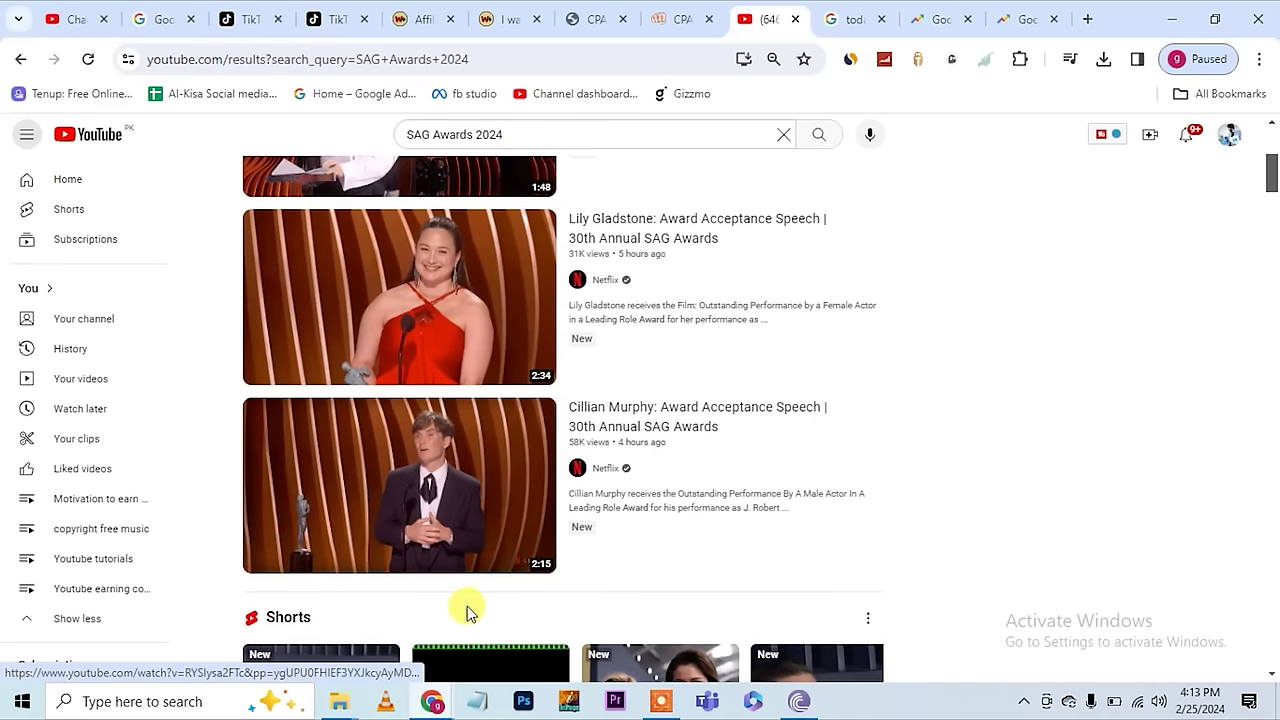
scroll(467, 610, "up", 3)
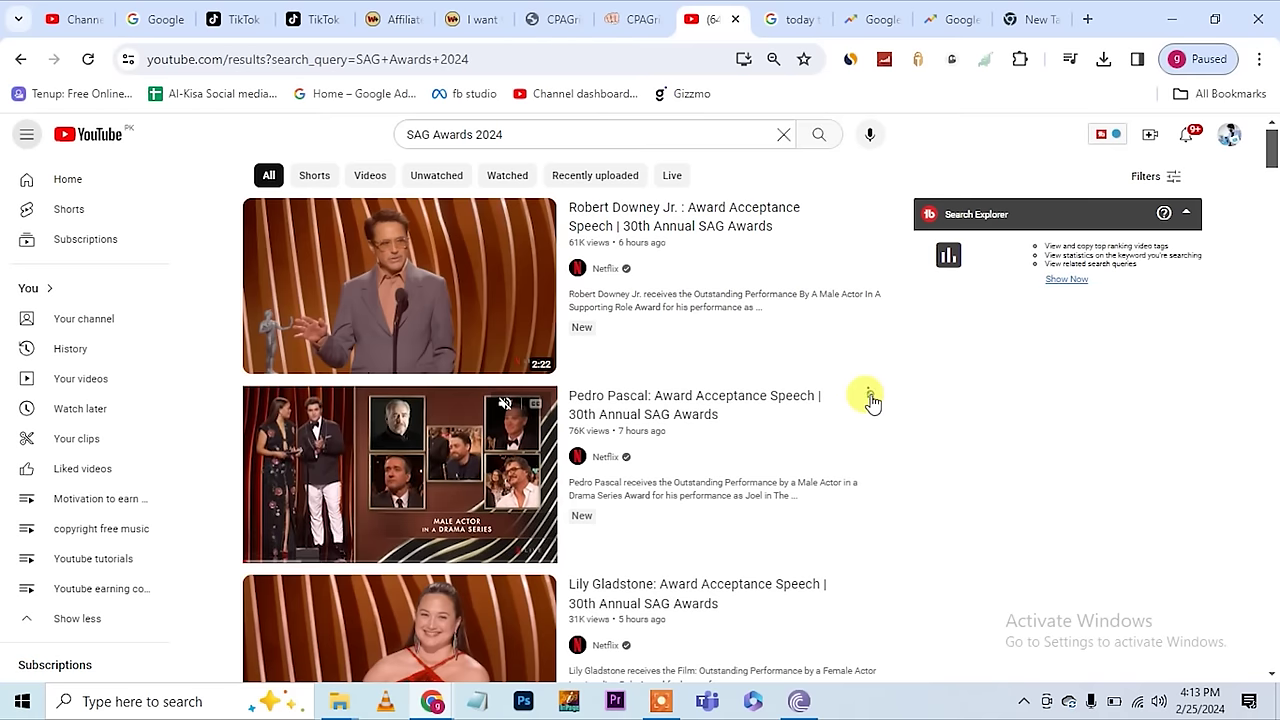
left_click(869, 397)
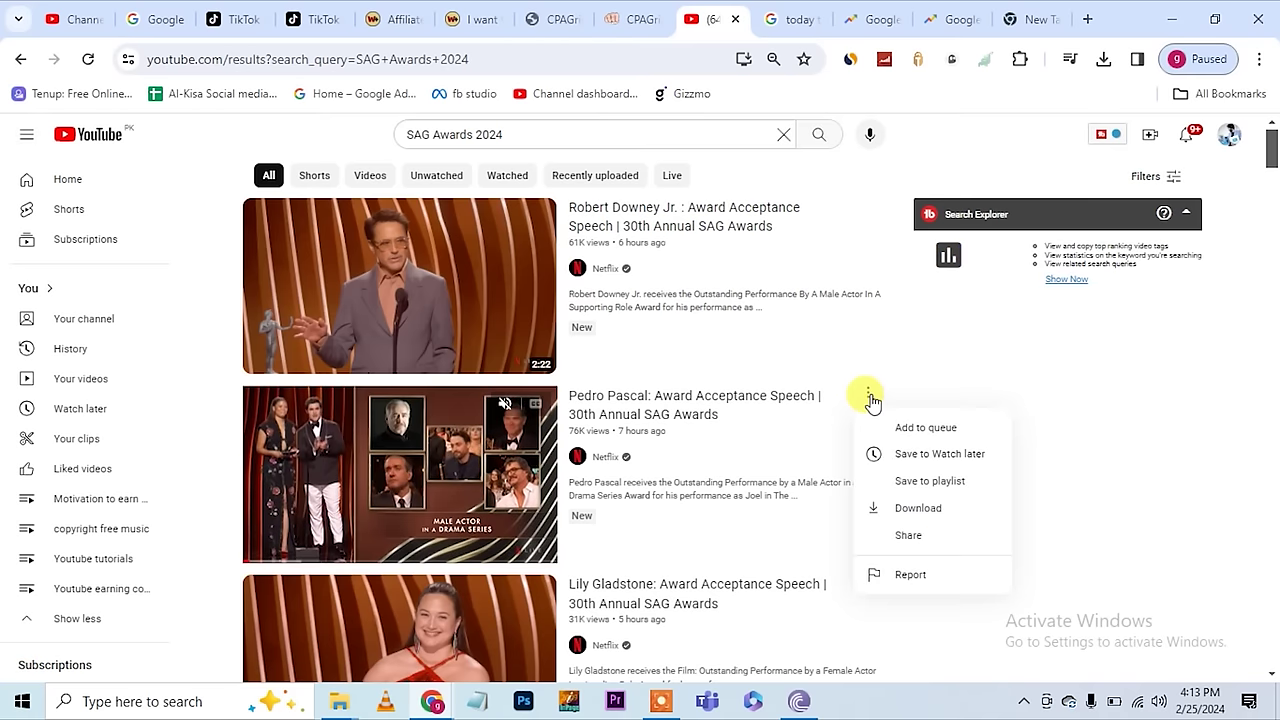
left_click(940, 535)
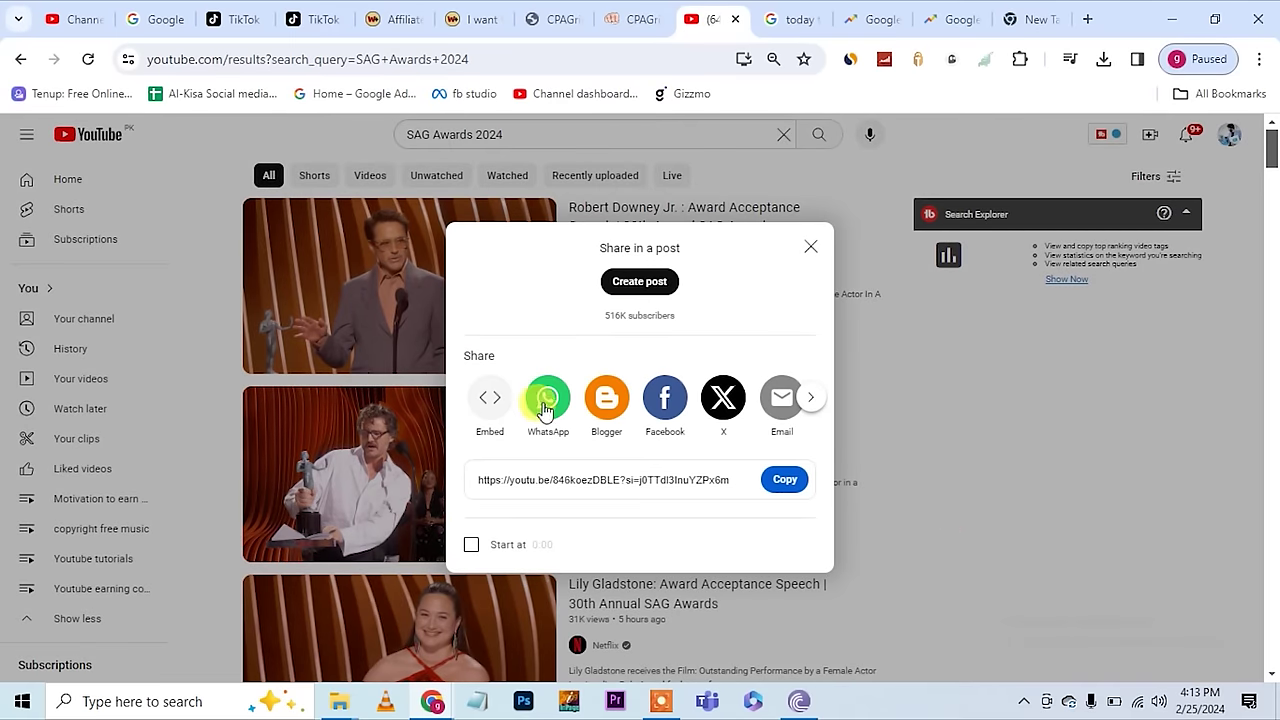
left_click(489, 401)
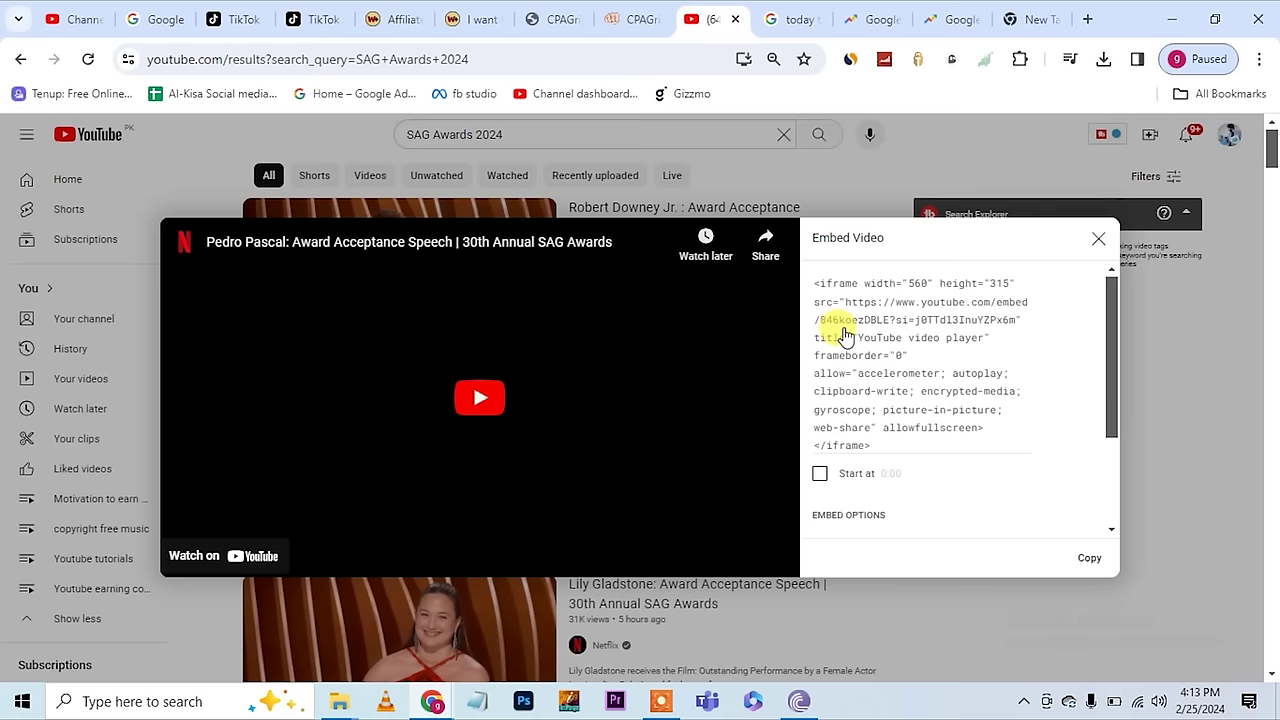
left_click(868, 310)
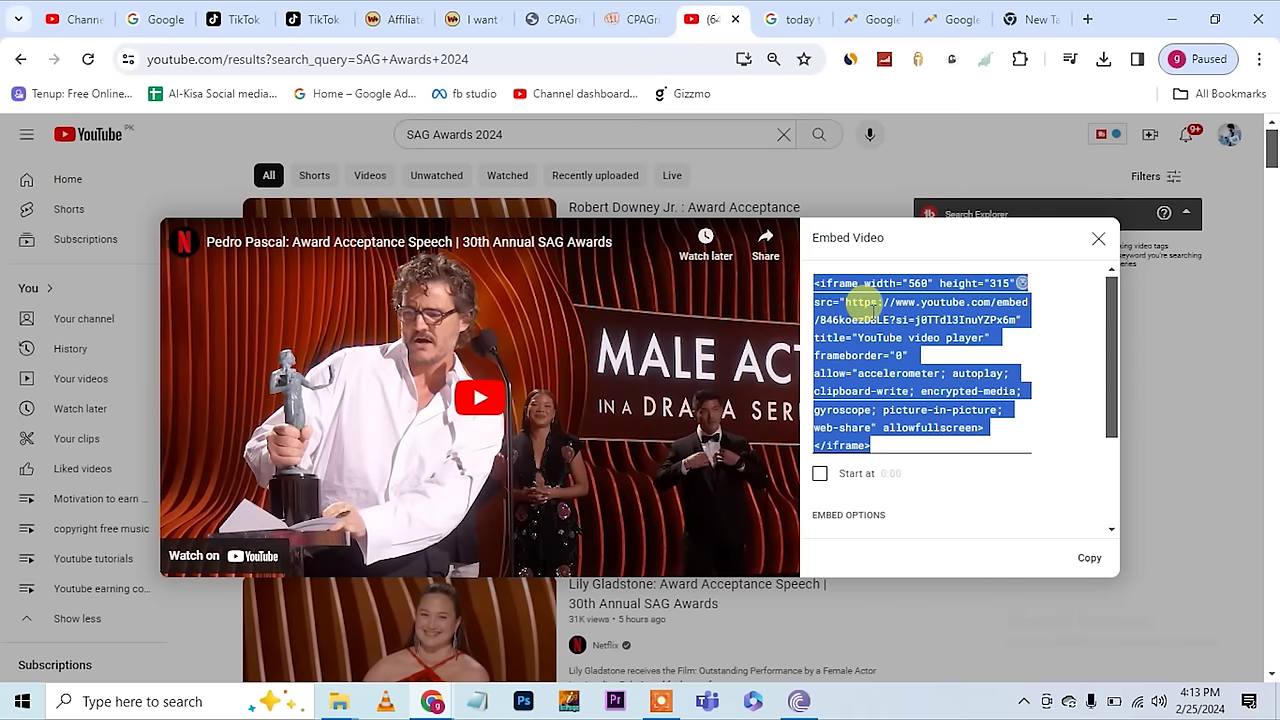
right_click(872, 318)
left_click(443, 403)
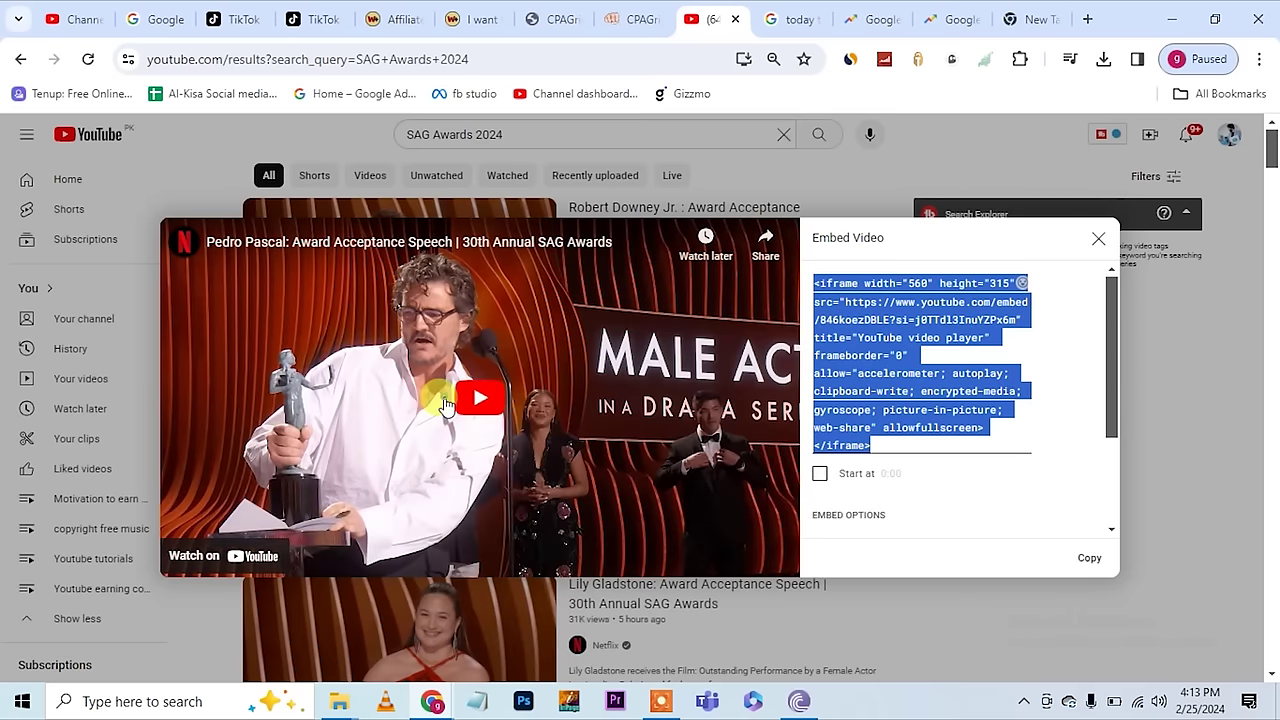
Switch to the new browser tab, search for "google sites", and open Google Sites on a blank untitled site
left_click(1033, 17)
type("g")
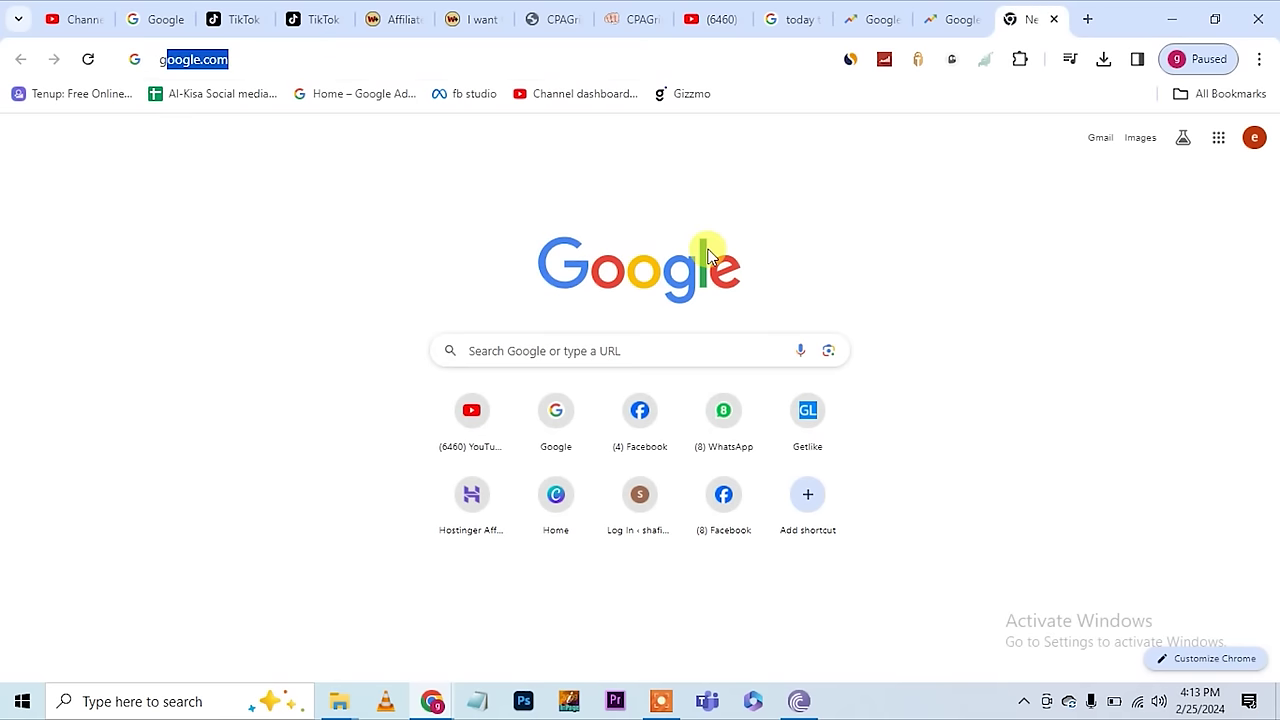
type("oogl")
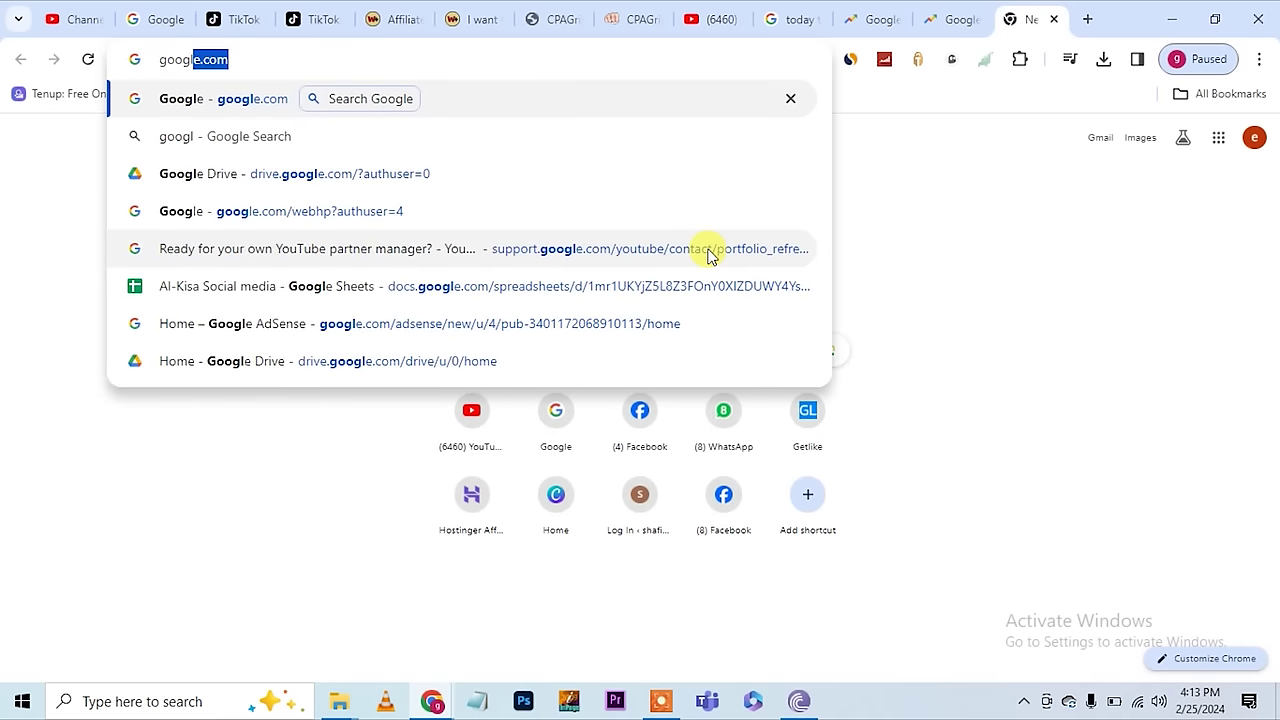
type("e sites")
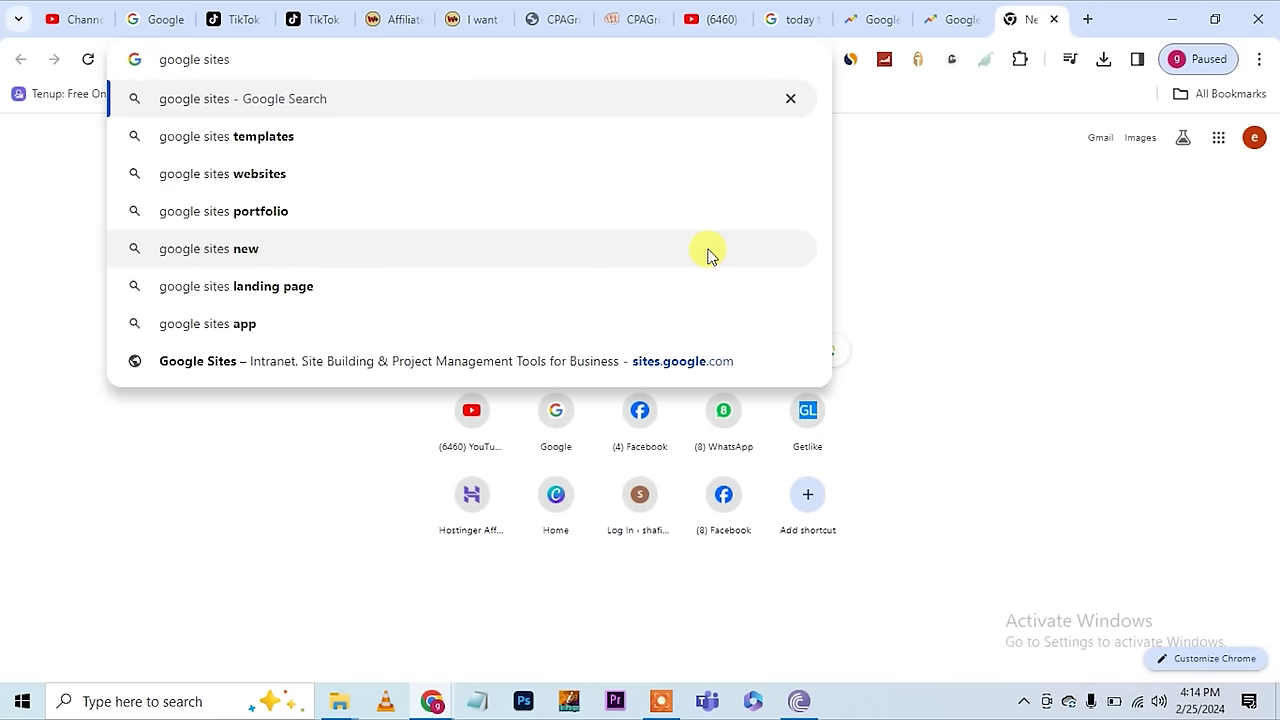
key("Return")
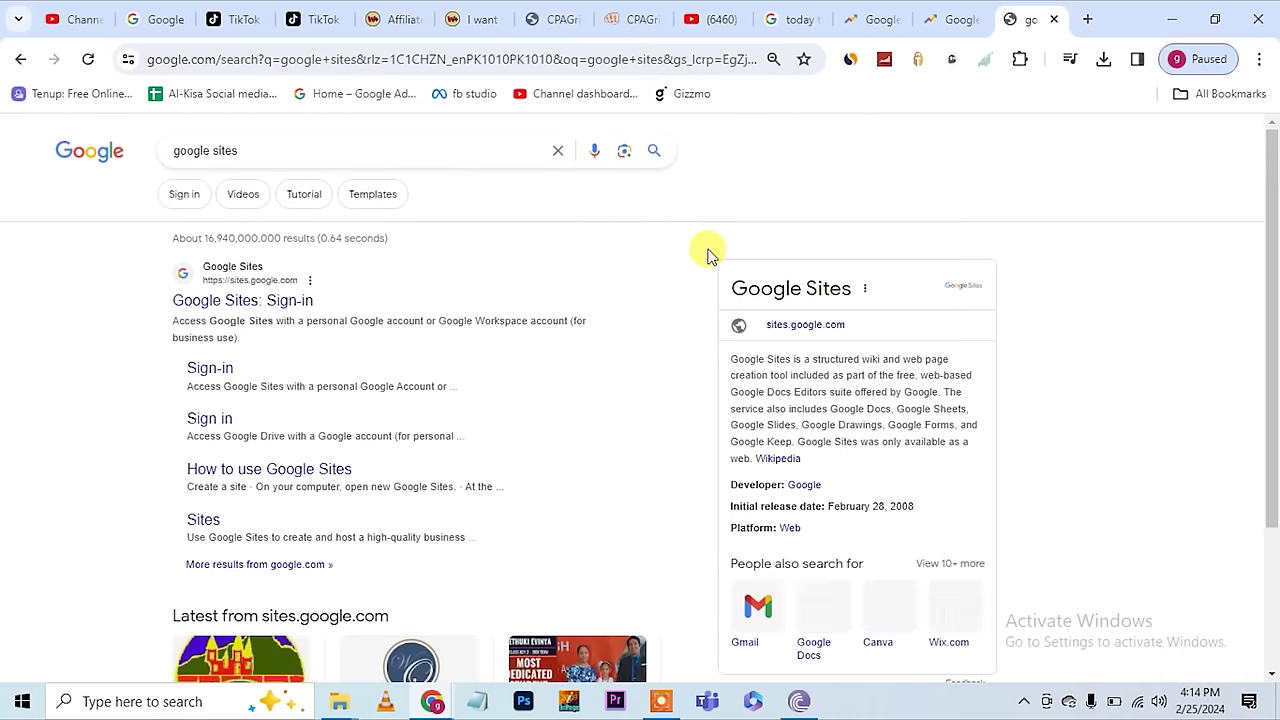
left_click(248, 314)
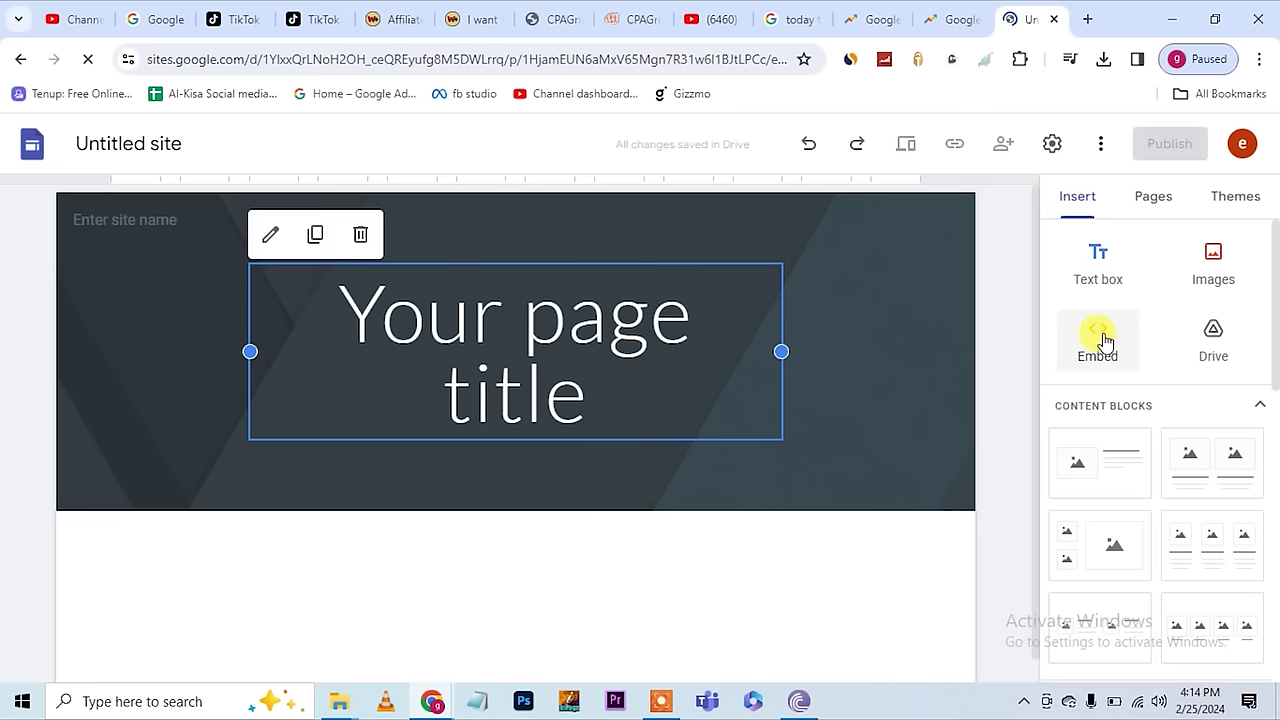
Start an embed from code on the page, paste the YouTube iframe code, and add two blank lines above it
left_click(1100, 338)
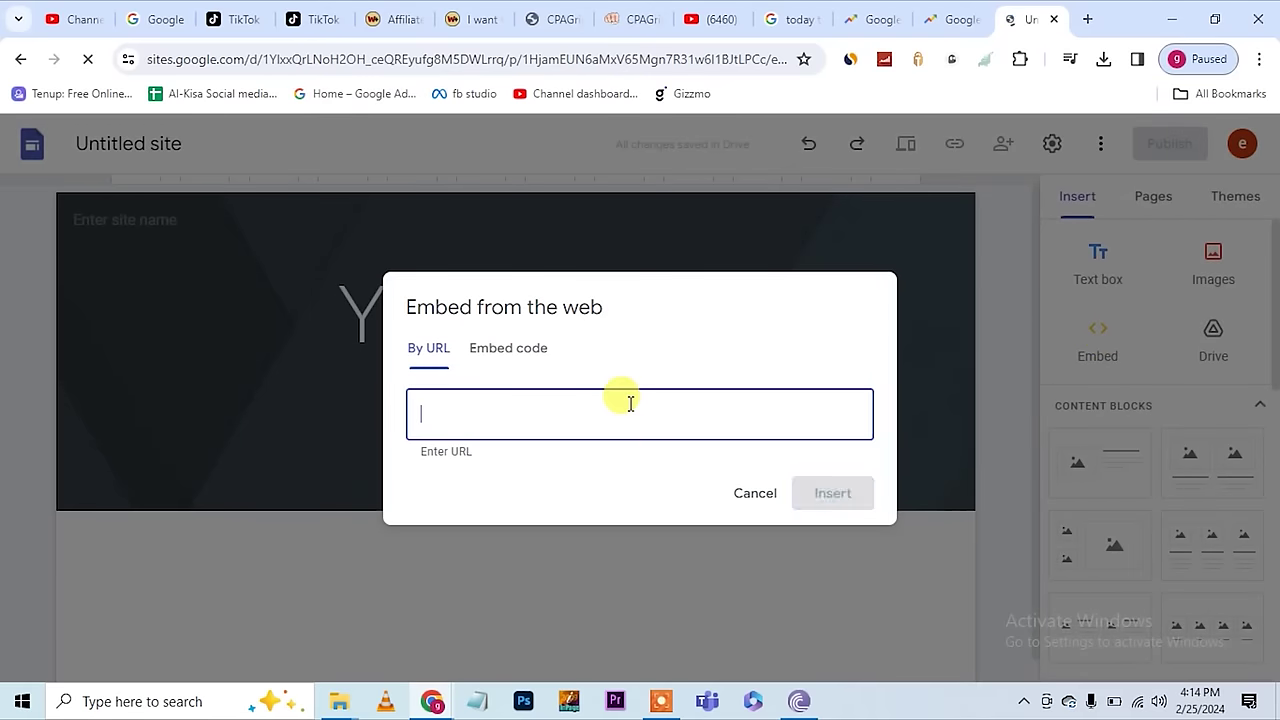
left_click(515, 350)
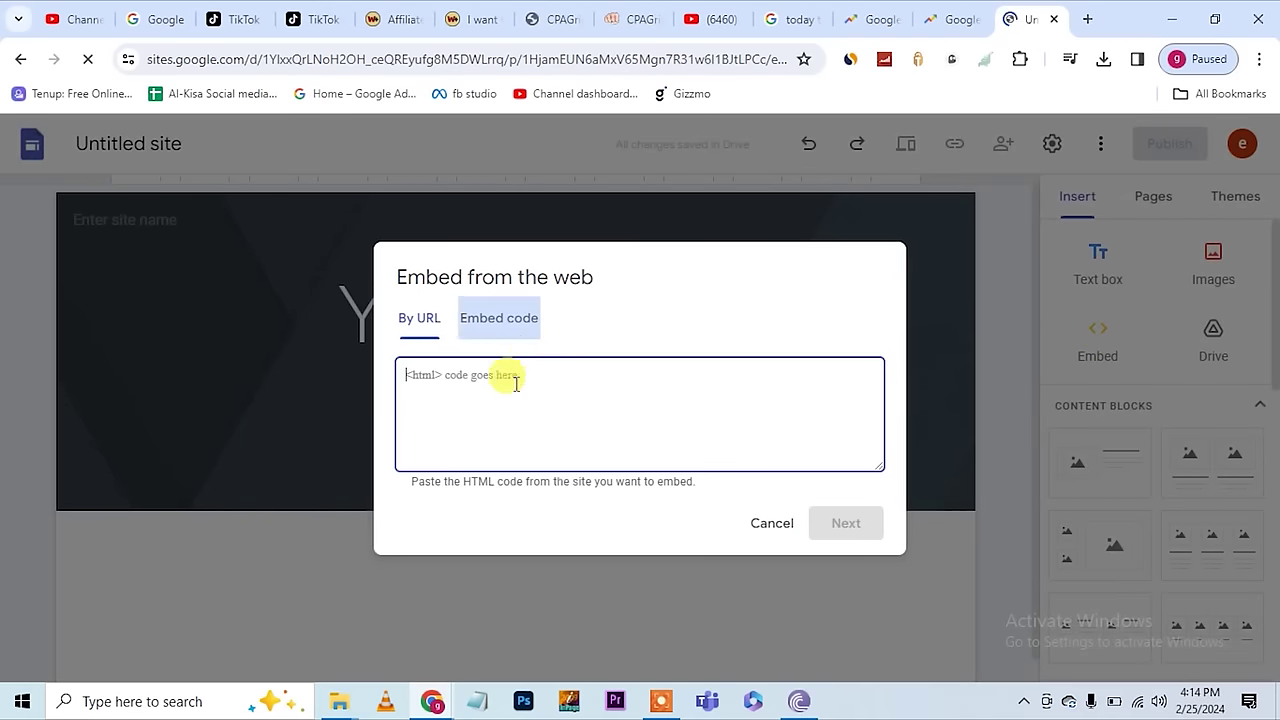
key("ctrl+v")
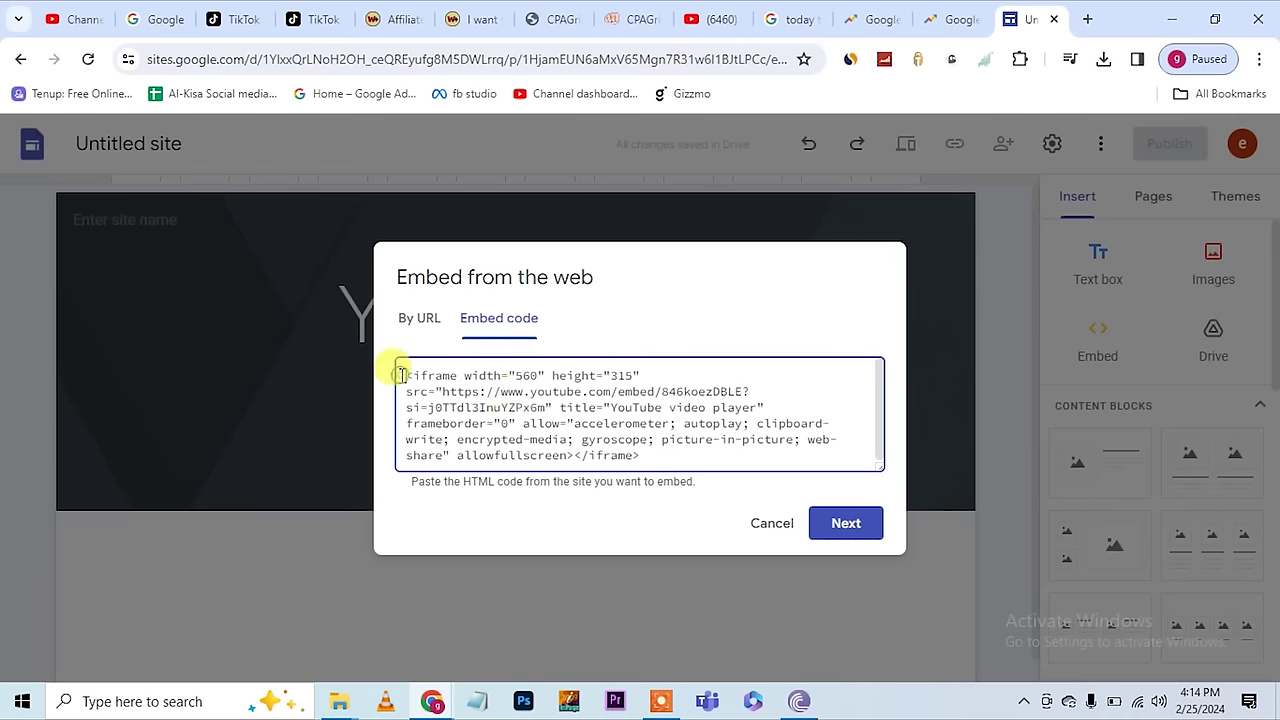
key("Return")
key("Return")
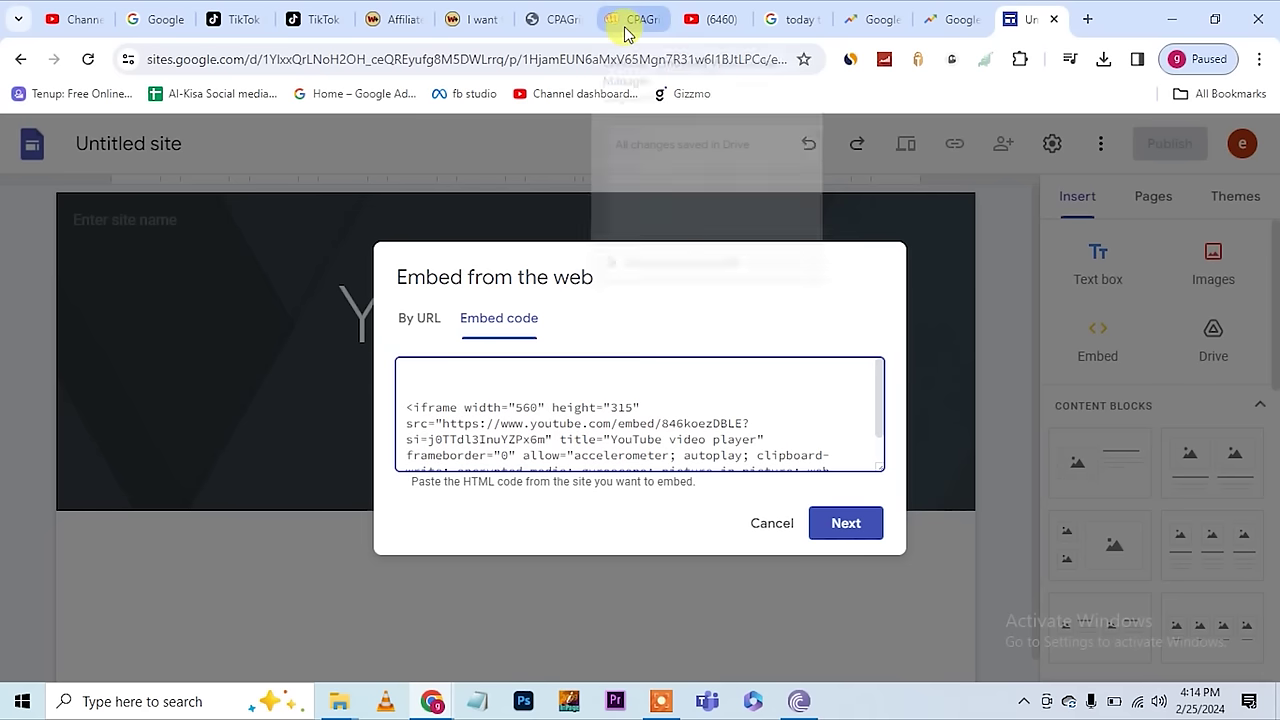
Switch to CPAGrip and open the code generator for the Test video locker
mouse_move(624, 33)
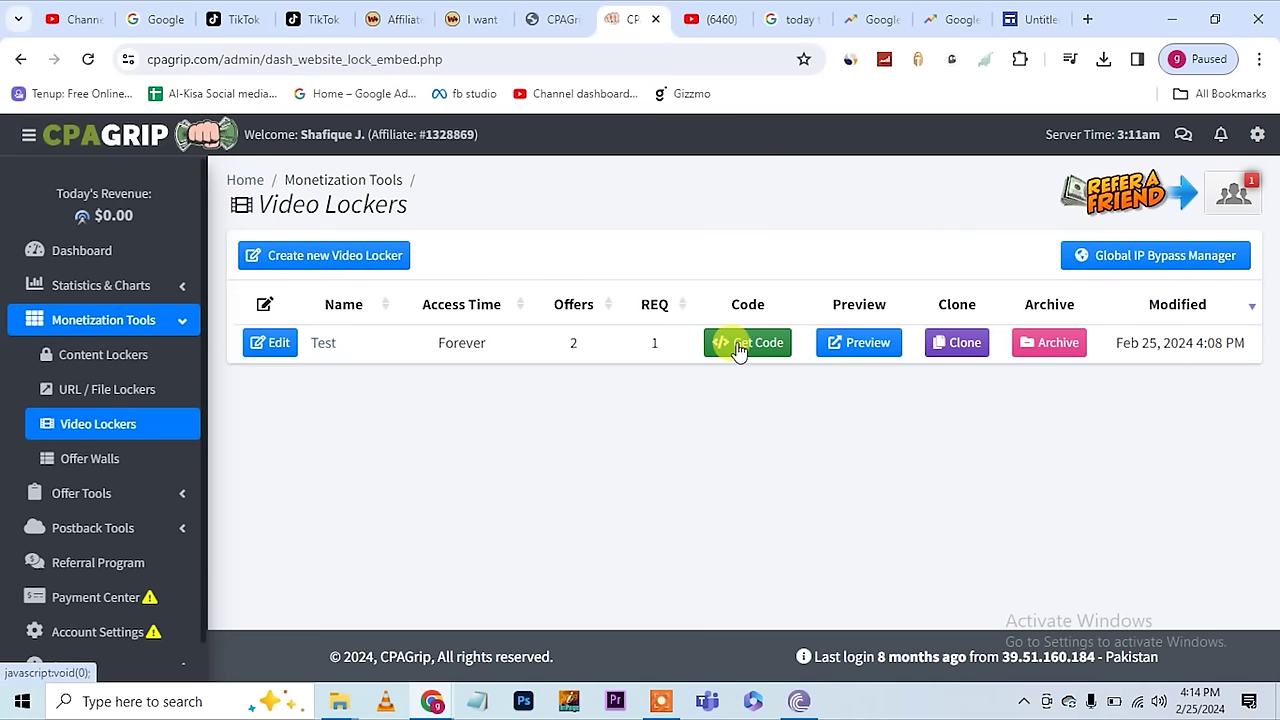
left_click(738, 346)
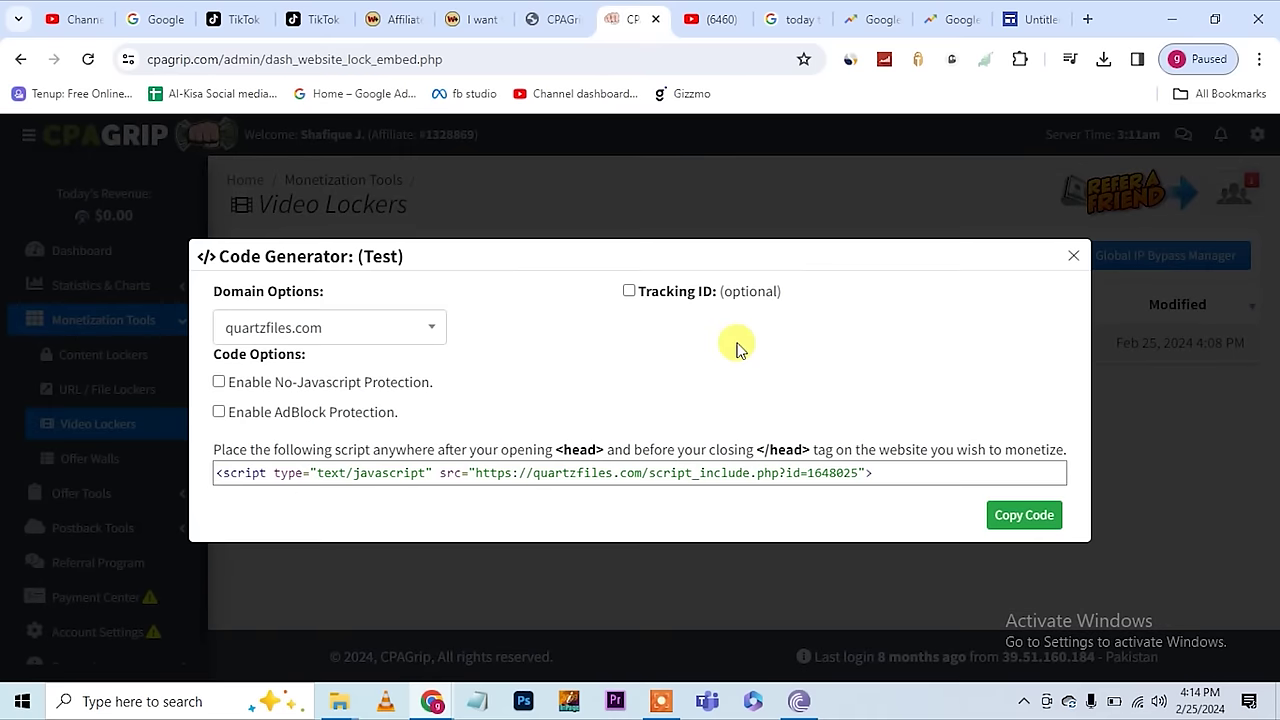
Copy the Test locker's basic script without any protection options
triple_click(845, 470)
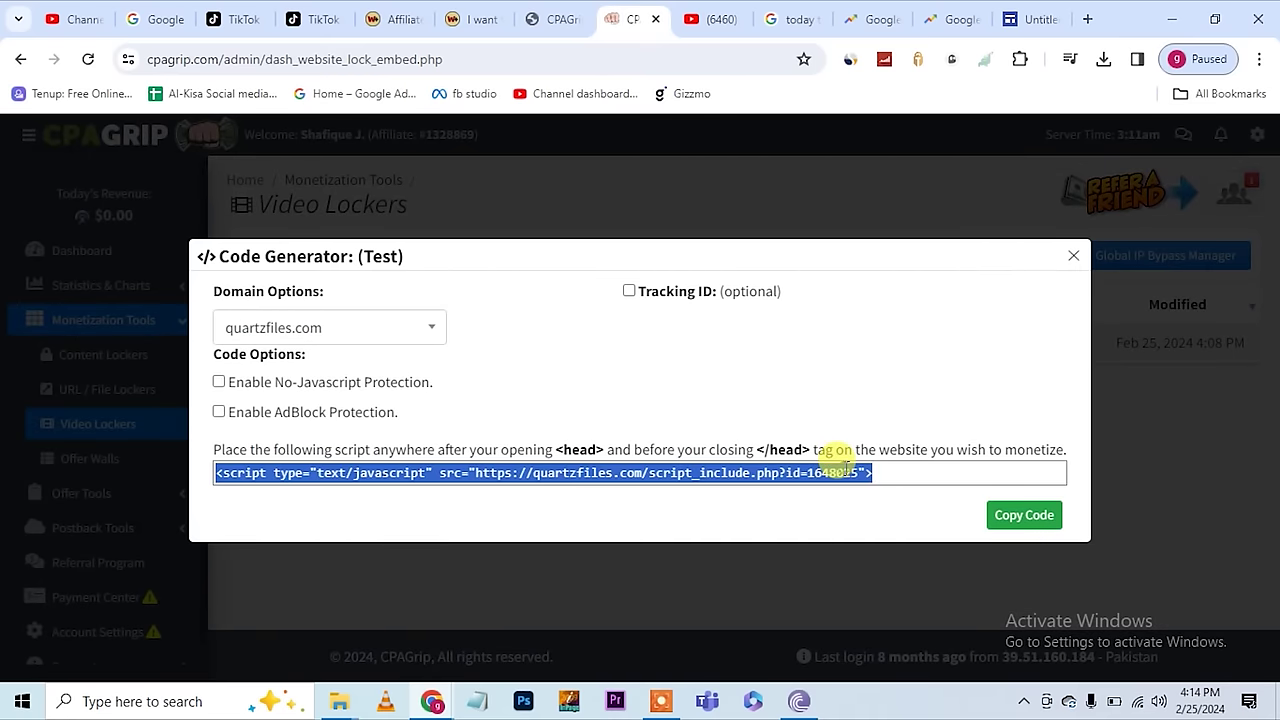
right_click(845, 470)
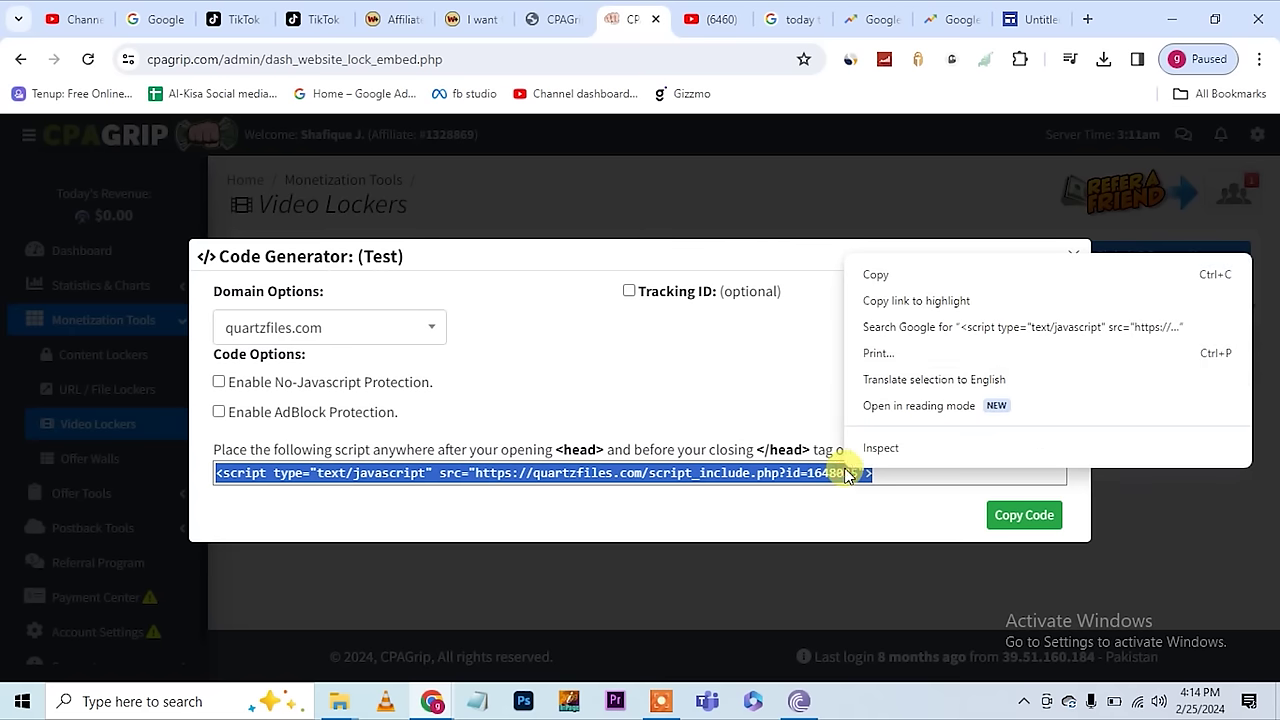
left_click(868, 276)
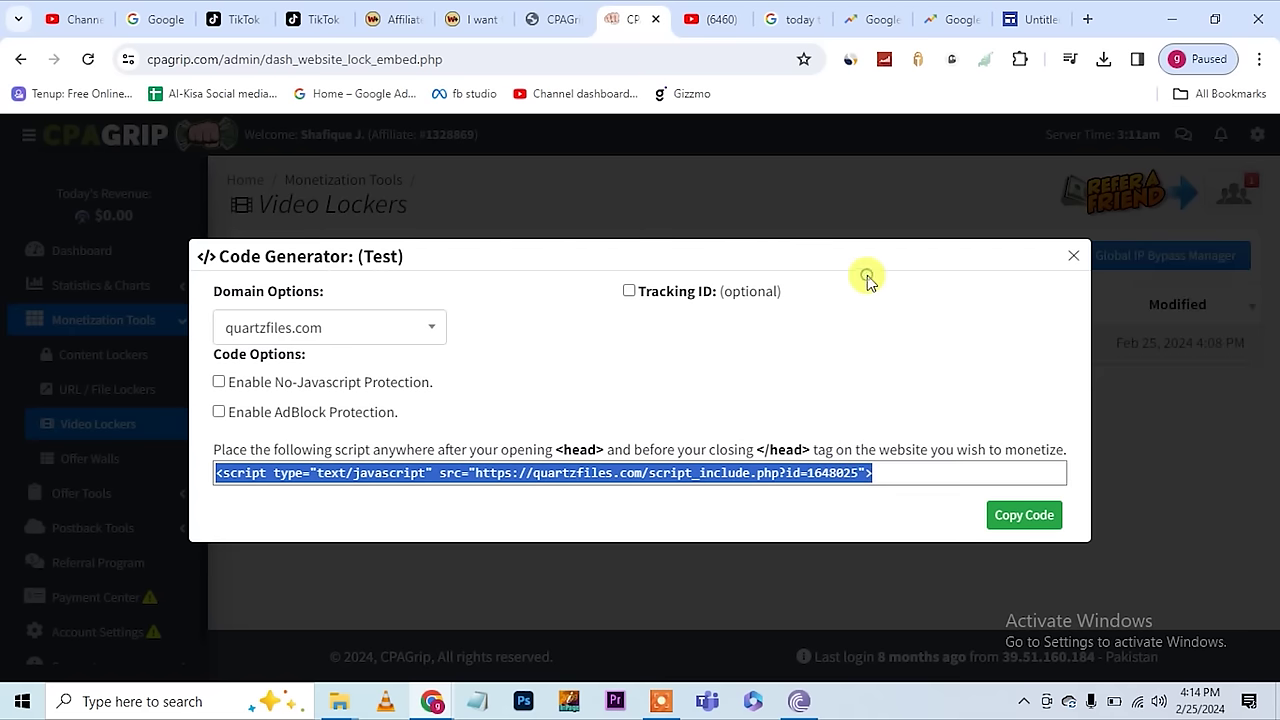
Enable No-Javascript Protection and AdBlock Protection for the Test locker code, and copy the entire generated script
left_click(218, 383)
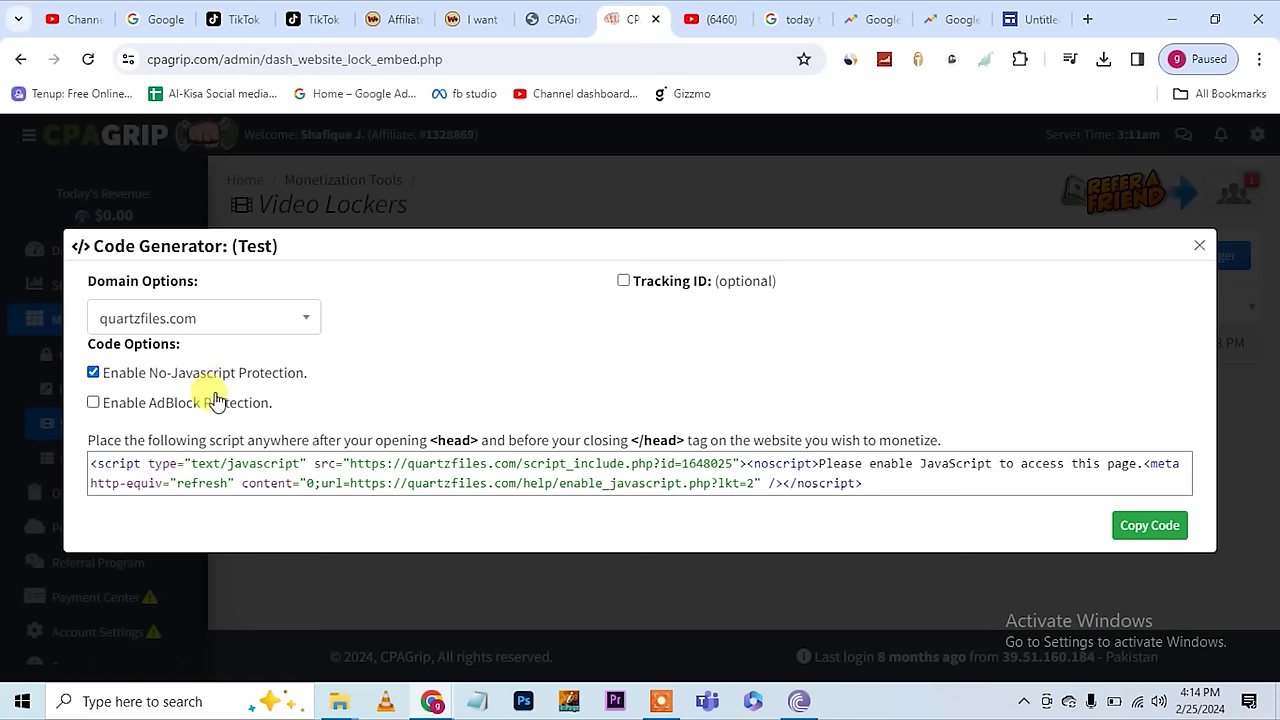
left_click(95, 404)
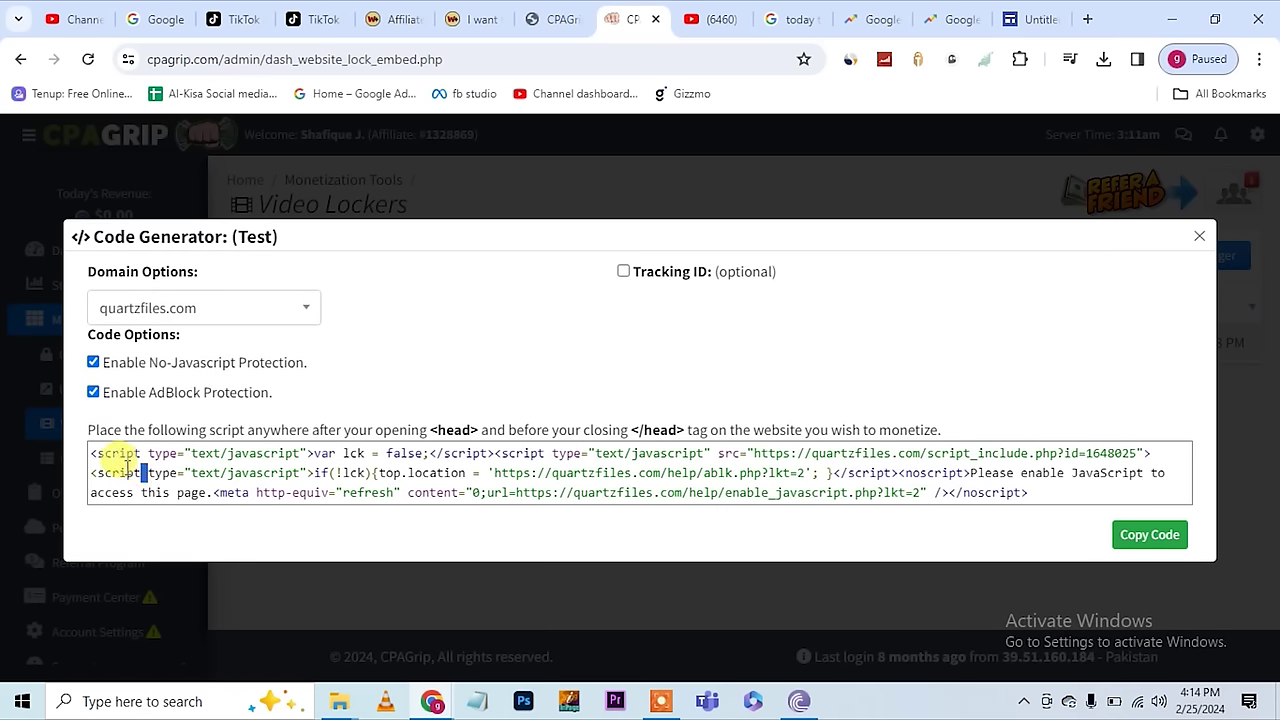
key("ctrl+a")
left_click(118, 456)
left_click_drag(93, 455, 1077, 553)
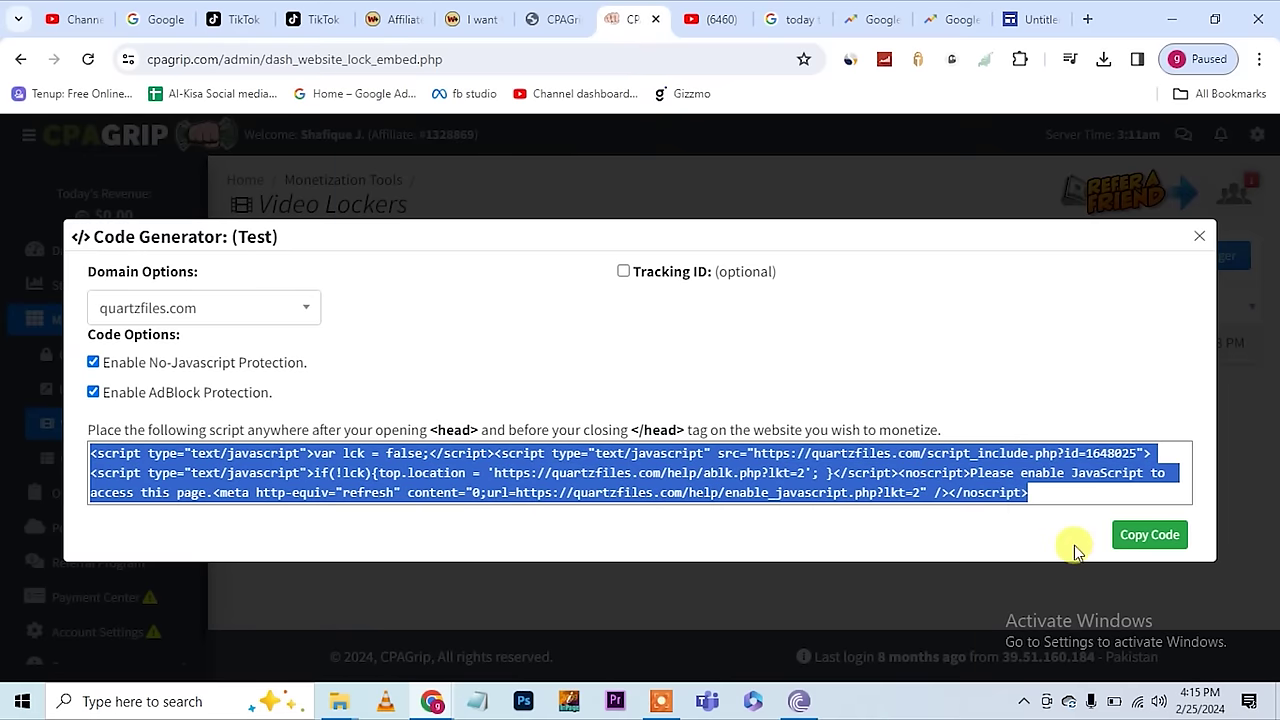
right_click(836, 472)
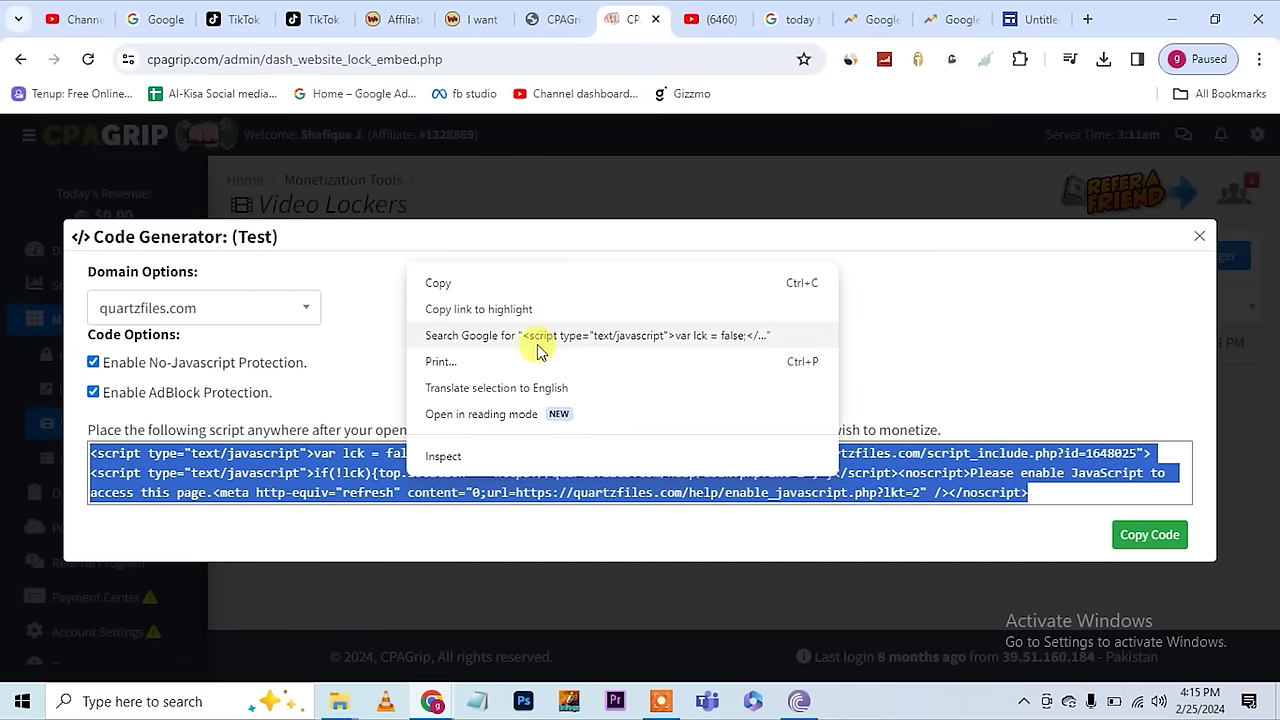
left_click(490, 284)
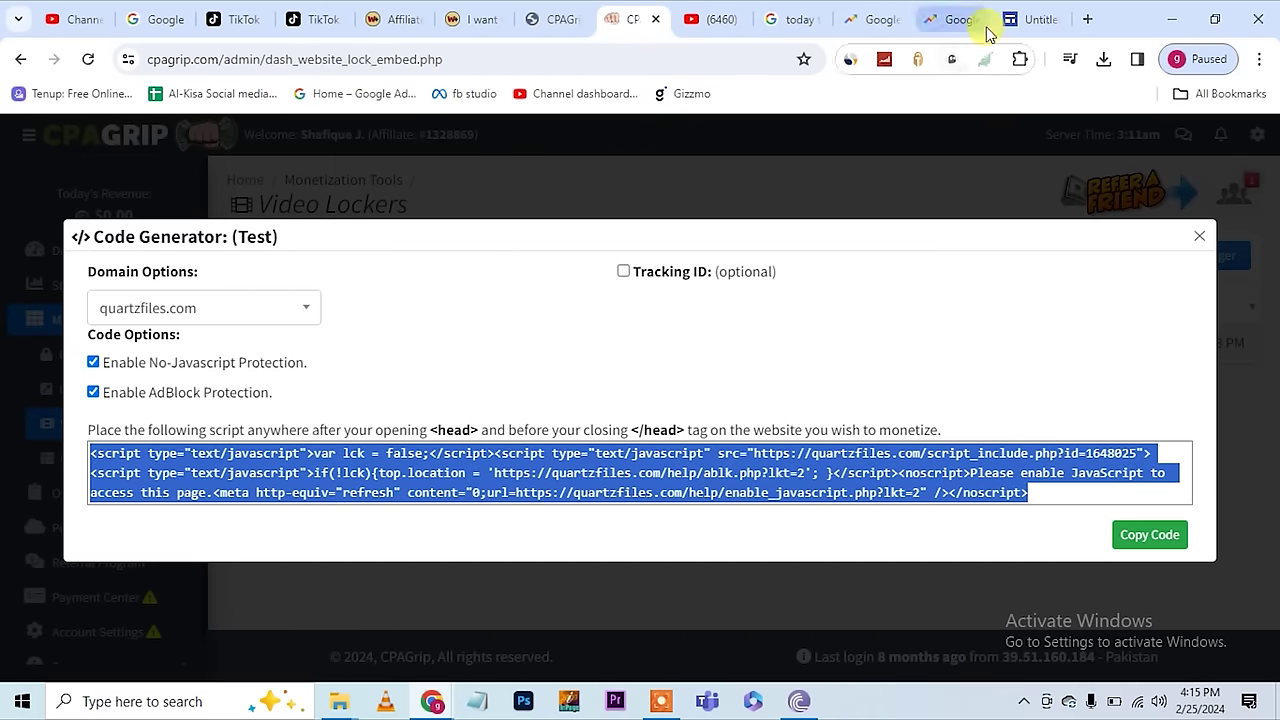
Back in Google Sites, paste the locker script above the YouTube iframe code and insert the combined embed into the page
left_click(1035, 21)
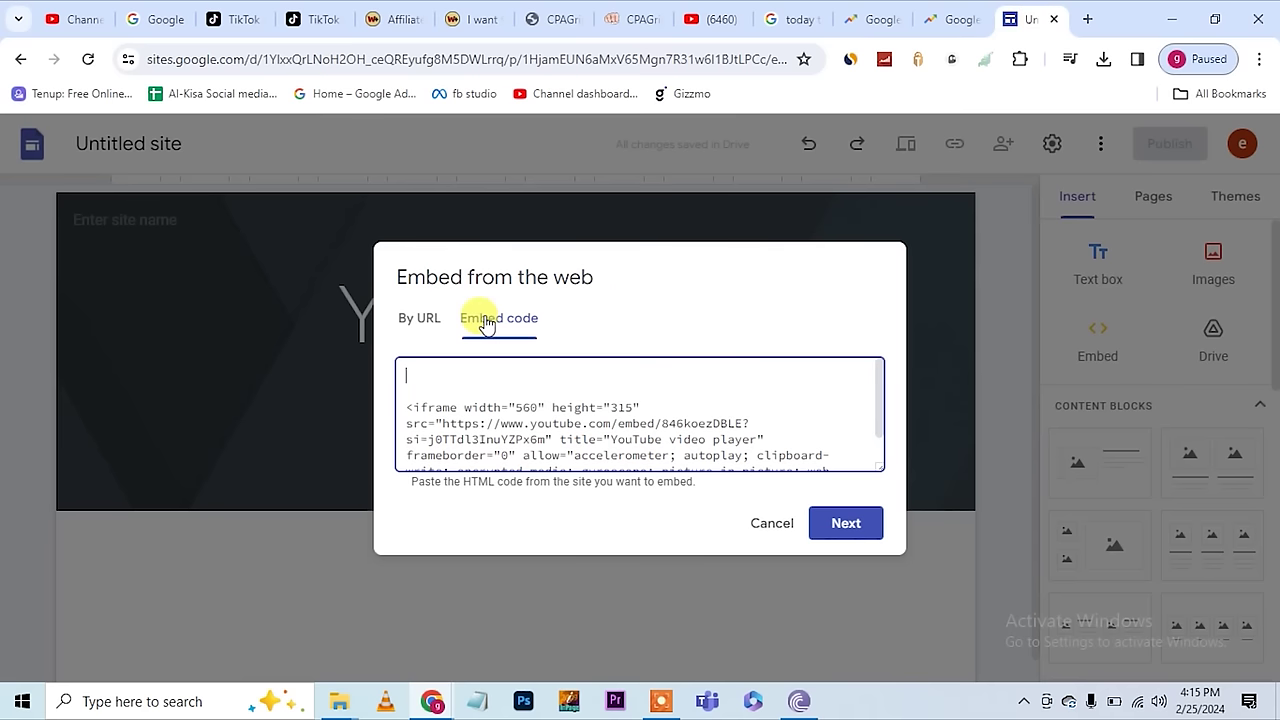
key("ctrl+v")
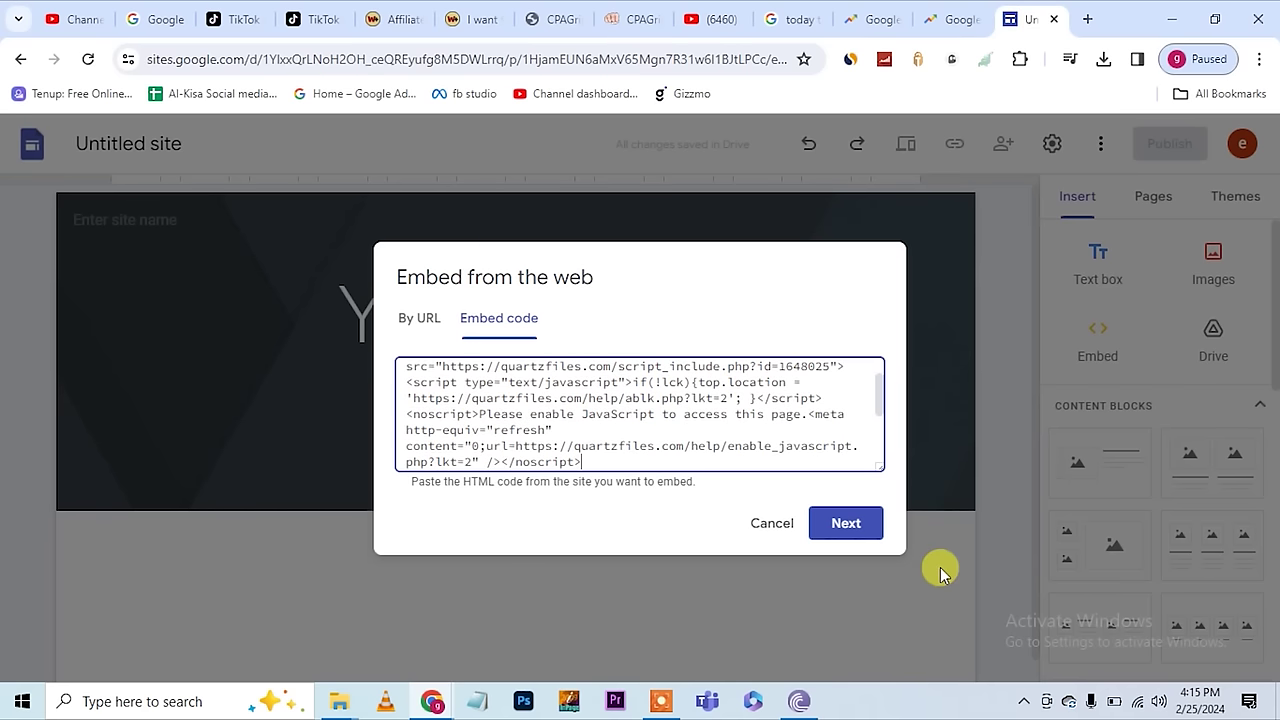
left_click(846, 524)
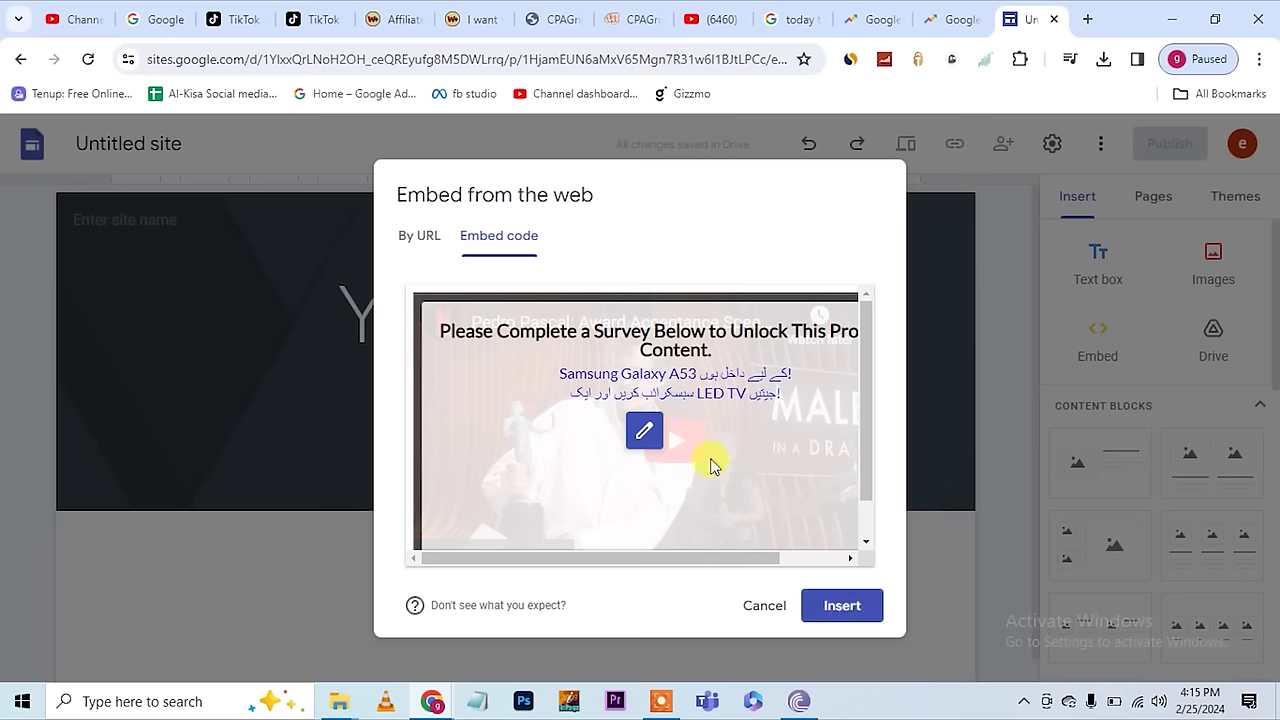
left_click(842, 607)
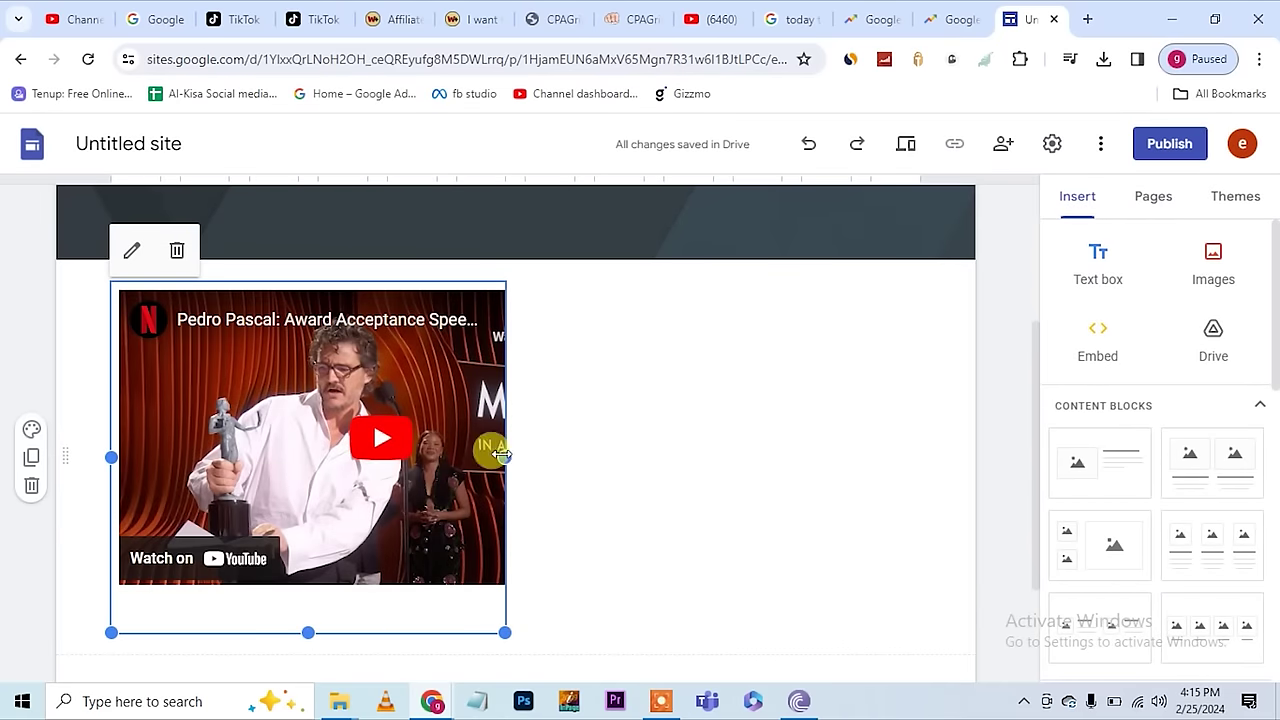
Widen the embedded video block to span the full content width of the page
left_click_drag(507, 455, 891, 475)
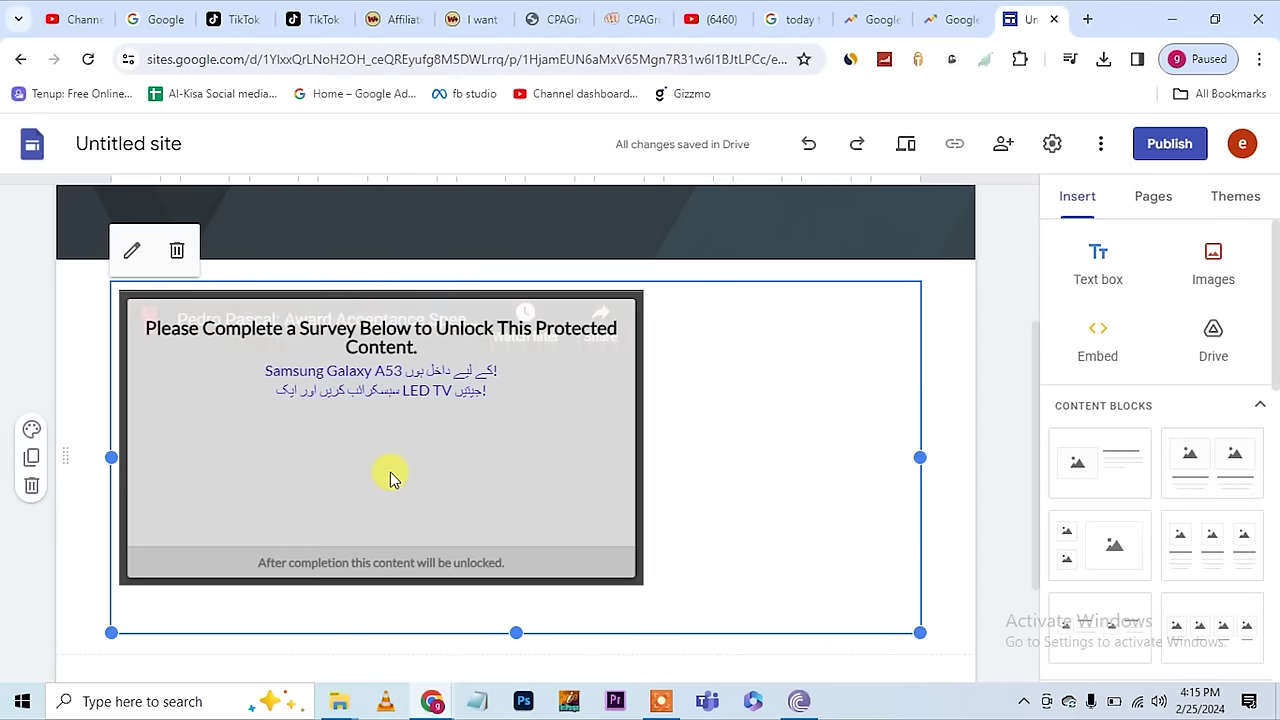
scroll(777, 420, "up", 3)
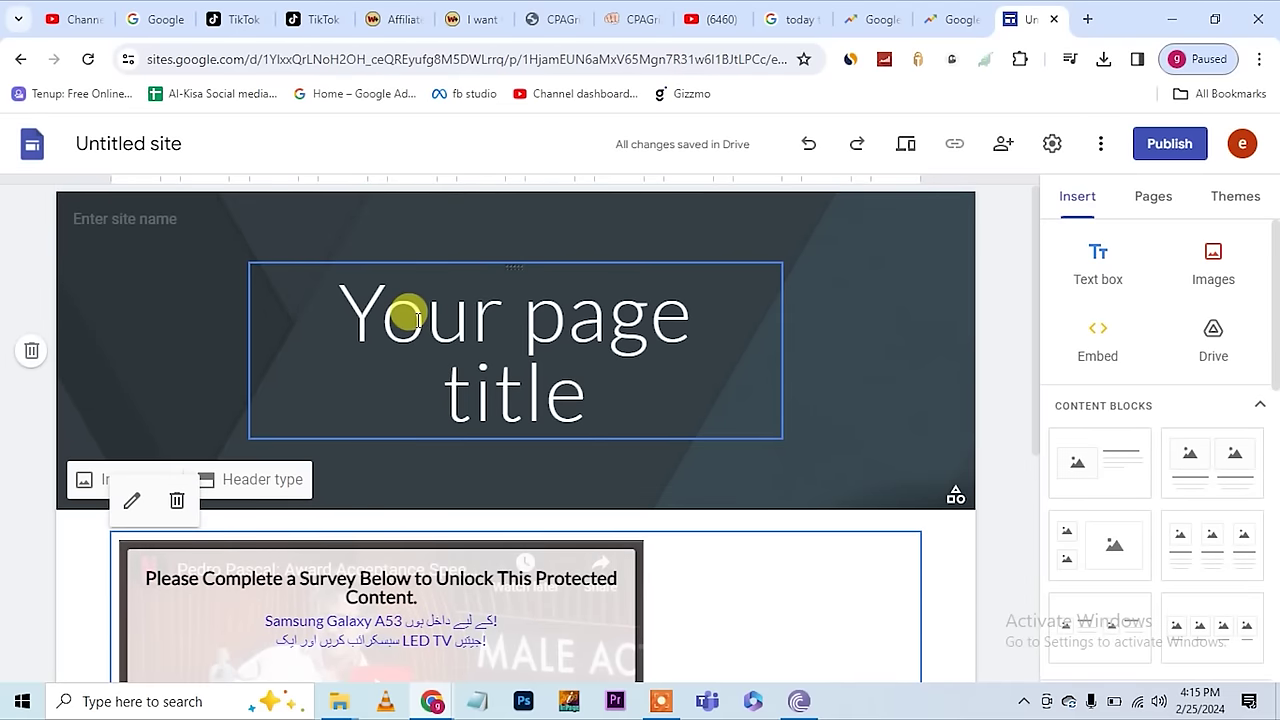
Select the page title placeholder for replacement, and copy the title of the Pedro Pascal SAG Awards video from its YouTube page
triple_click(417, 320)
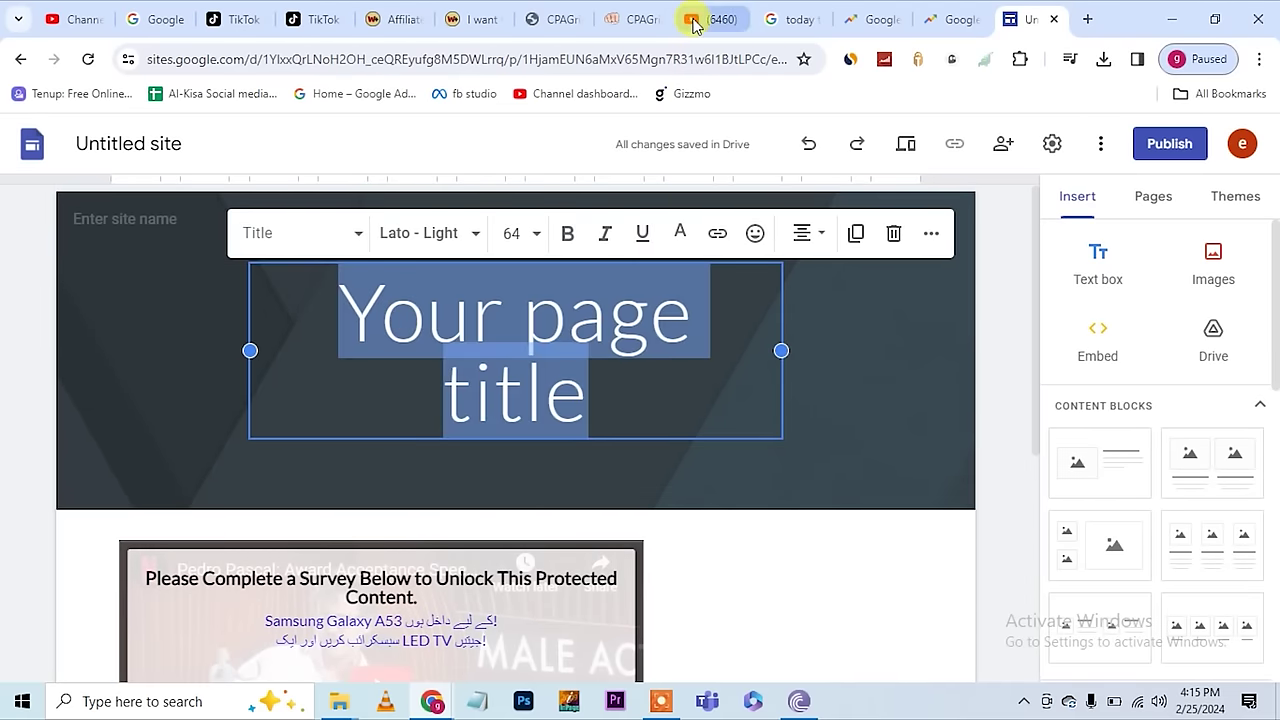
left_click(693, 22)
left_click(1098, 240)
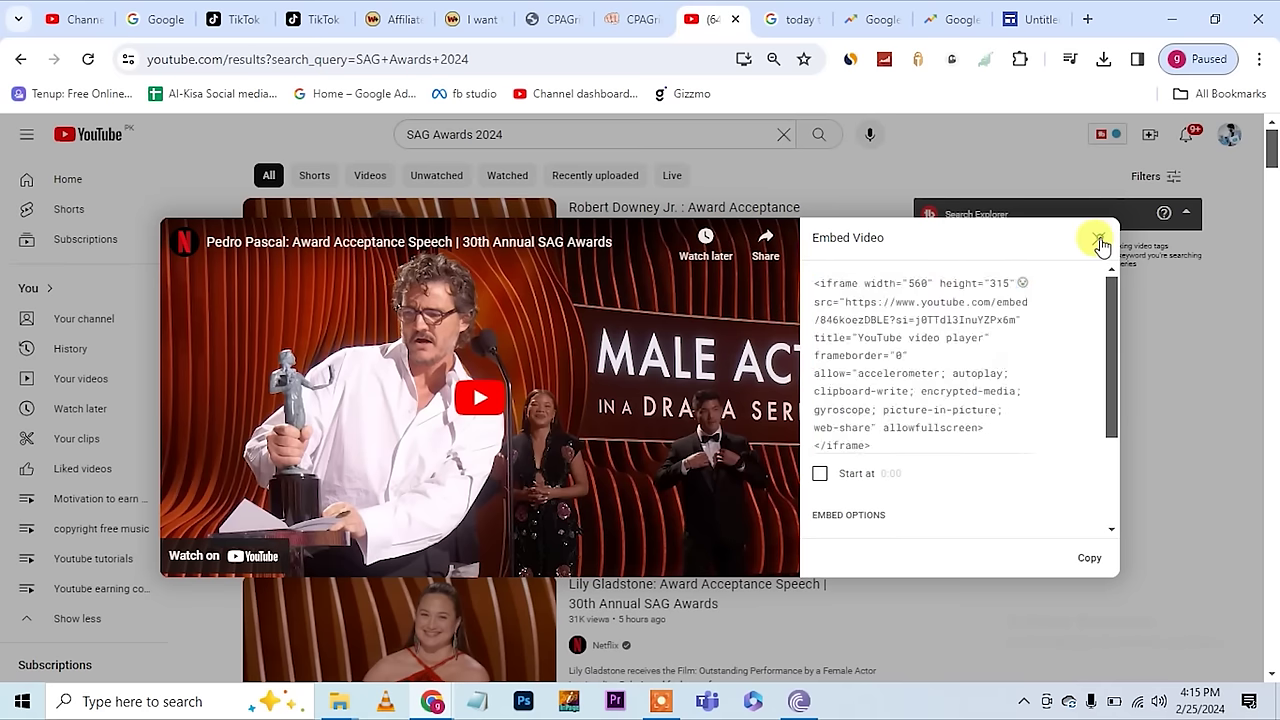
left_click(640, 395)
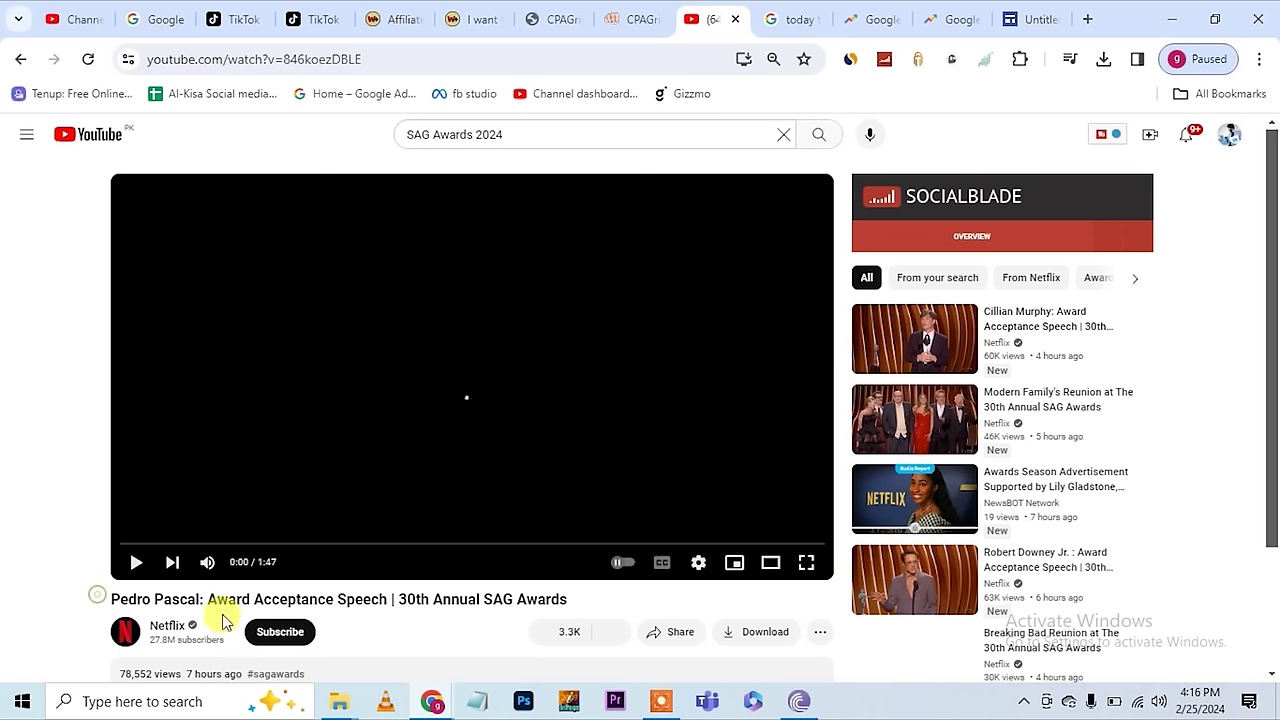
triple_click(543, 597)
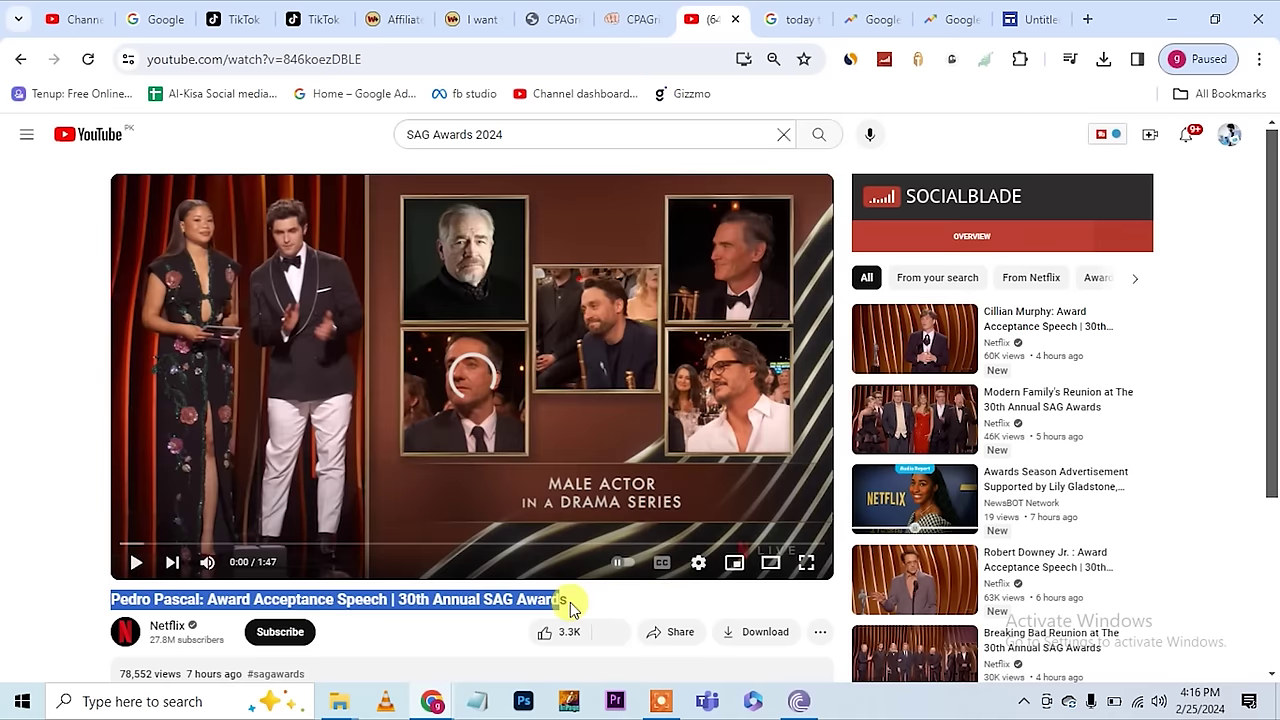
right_click(520, 601)
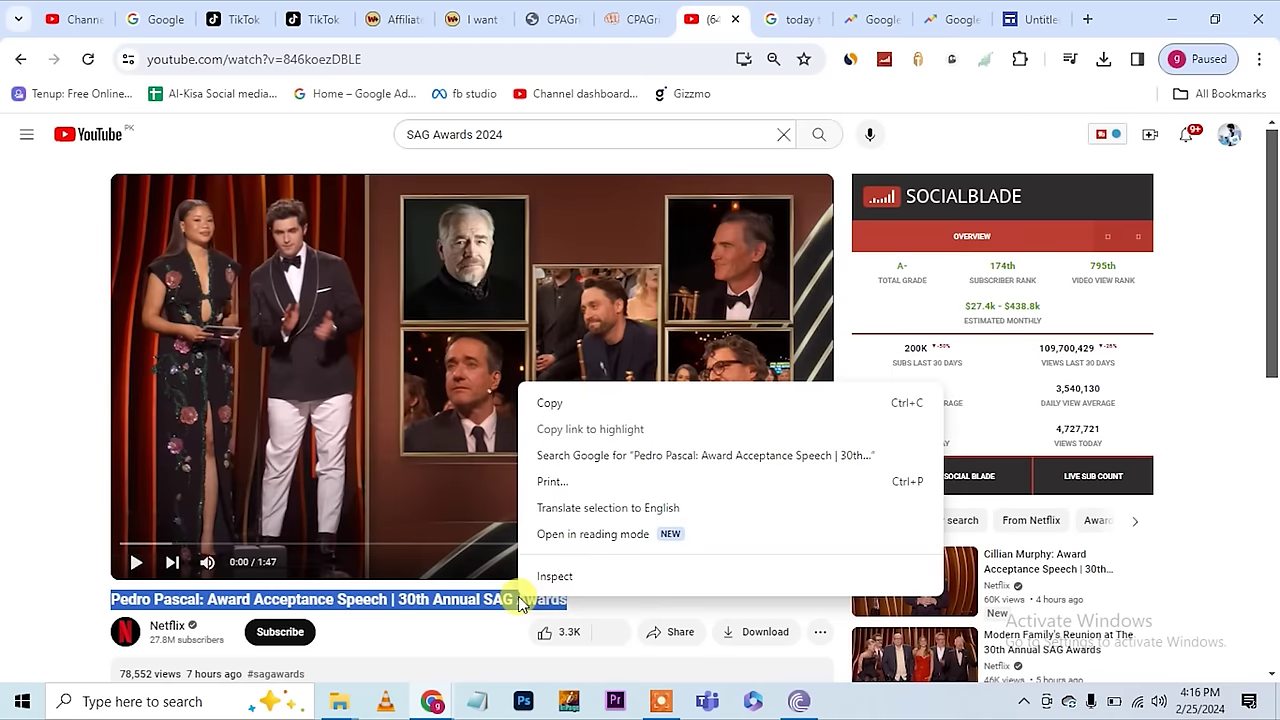
left_click(551, 403)
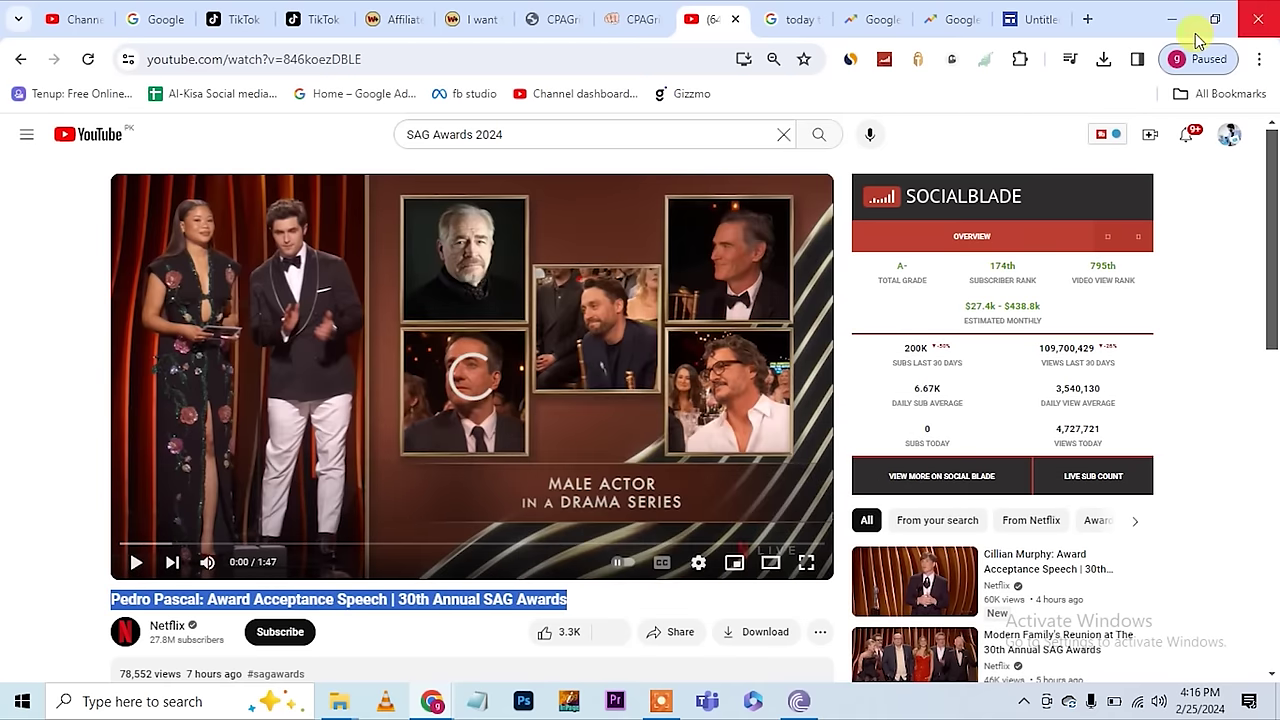
Back in Google Sites, replace the page title placeholder with the copied title "Pedro Pascal: Award Acceptance Speech | 30th Annual SAG Awards"
left_click(1034, 19)
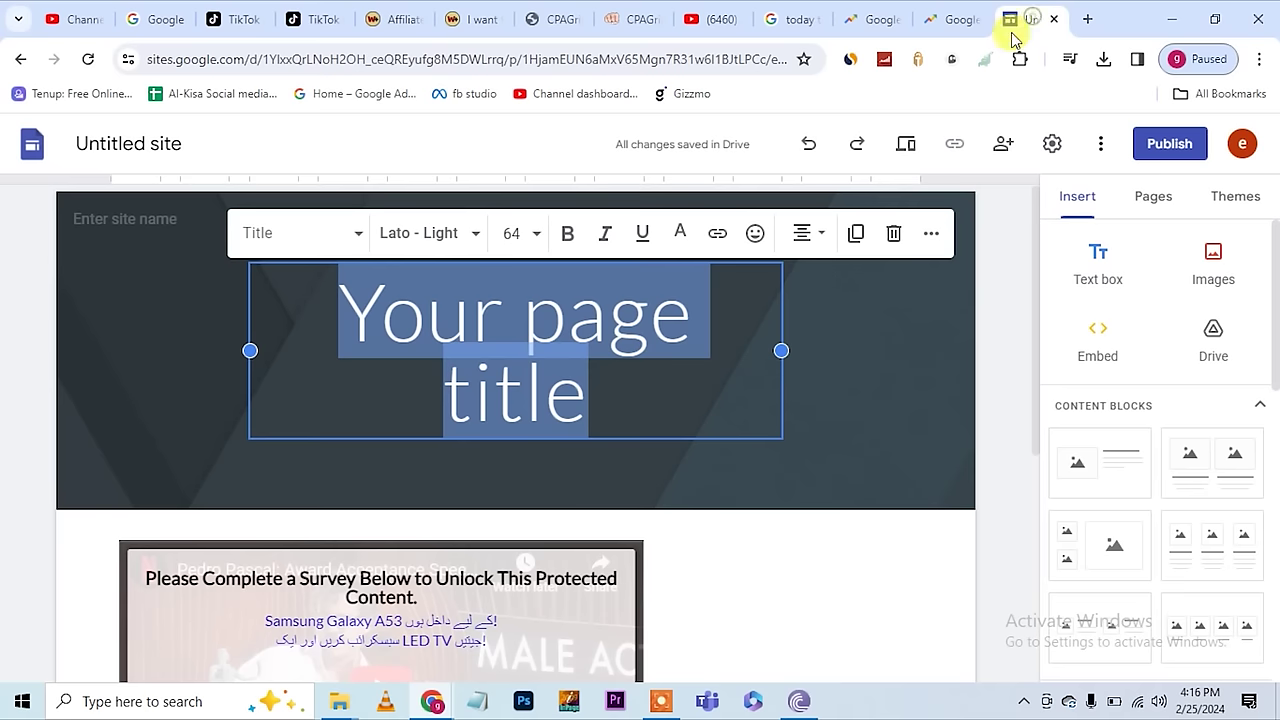
right_click(550, 342)
left_click(586, 451)
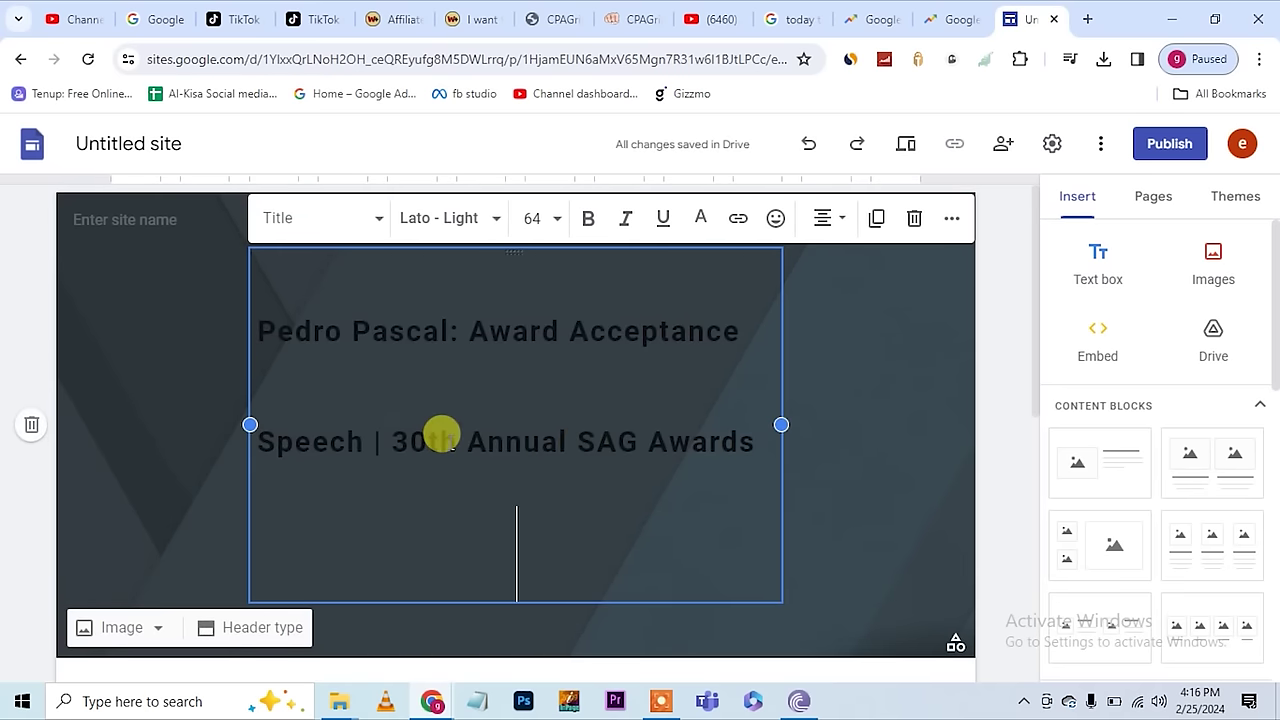
Change the text colour of the whole page title to white and deselect the title
triple_click(440, 437)
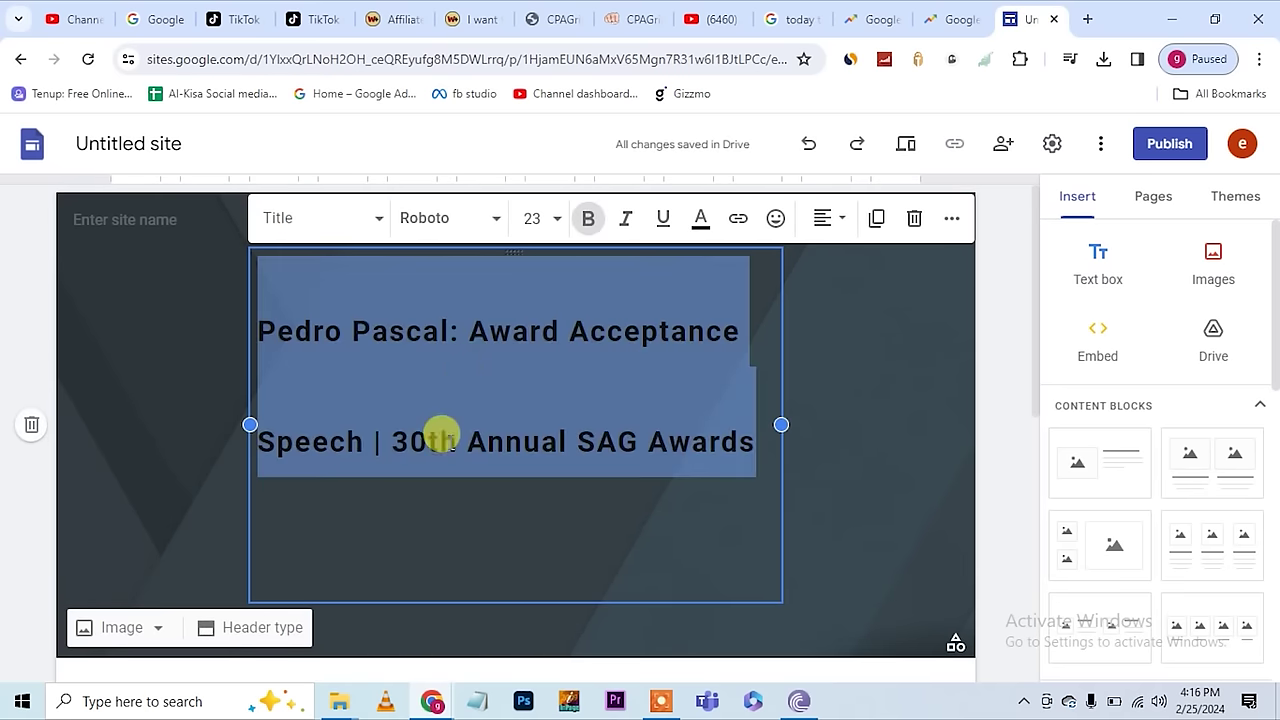
left_click(697, 219)
left_click(830, 268)
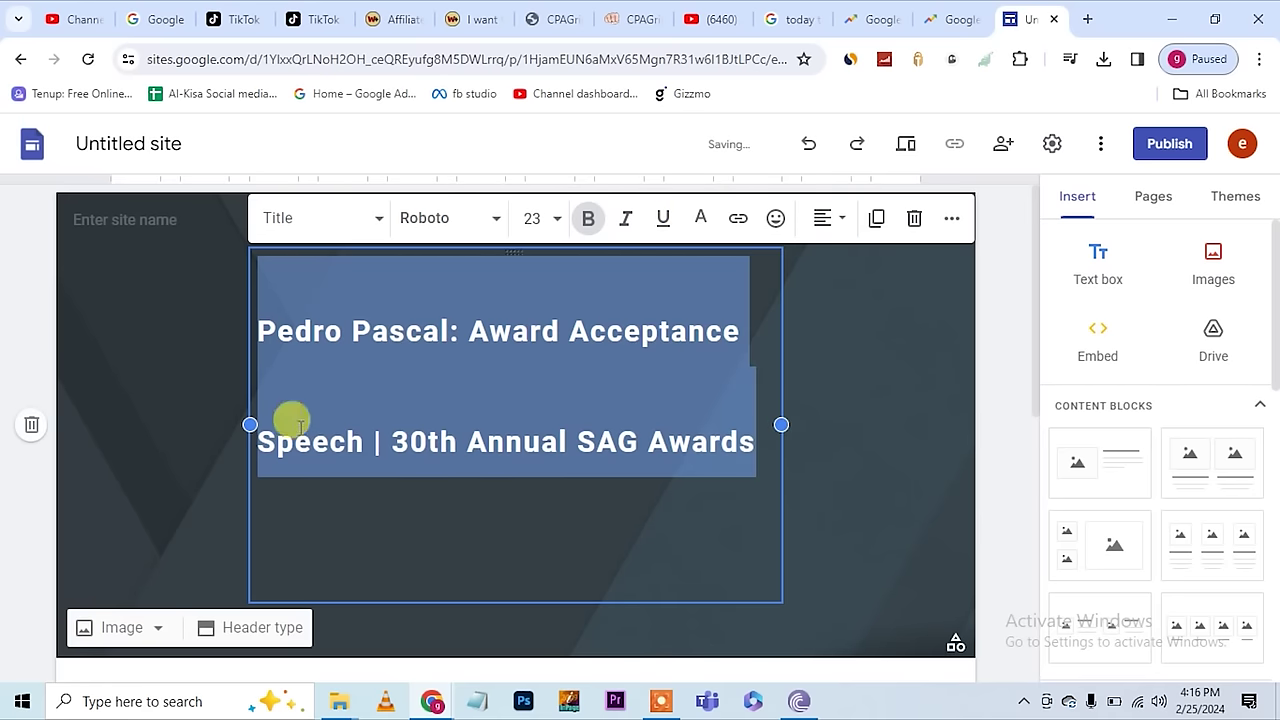
left_click(265, 436)
left_click(914, 551)
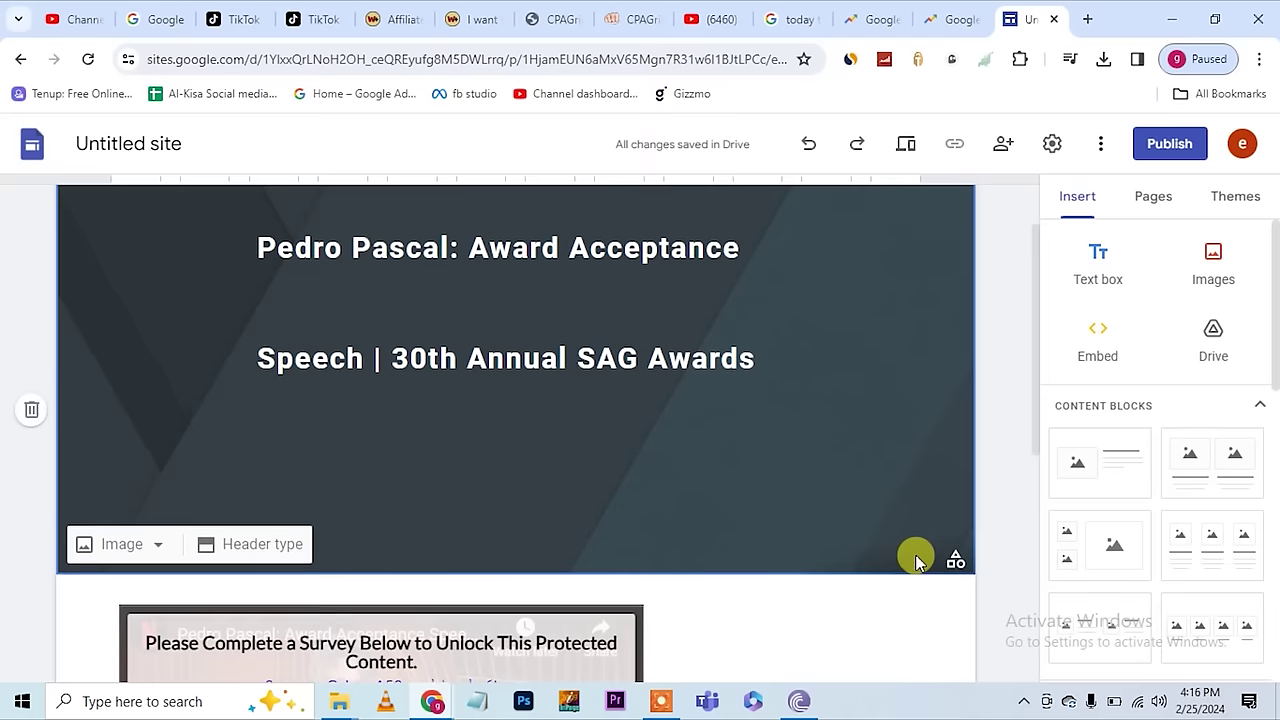
Publish the site under the web address ghffhjkhlkl and view the published page down to the locked video
left_click(1157, 146)
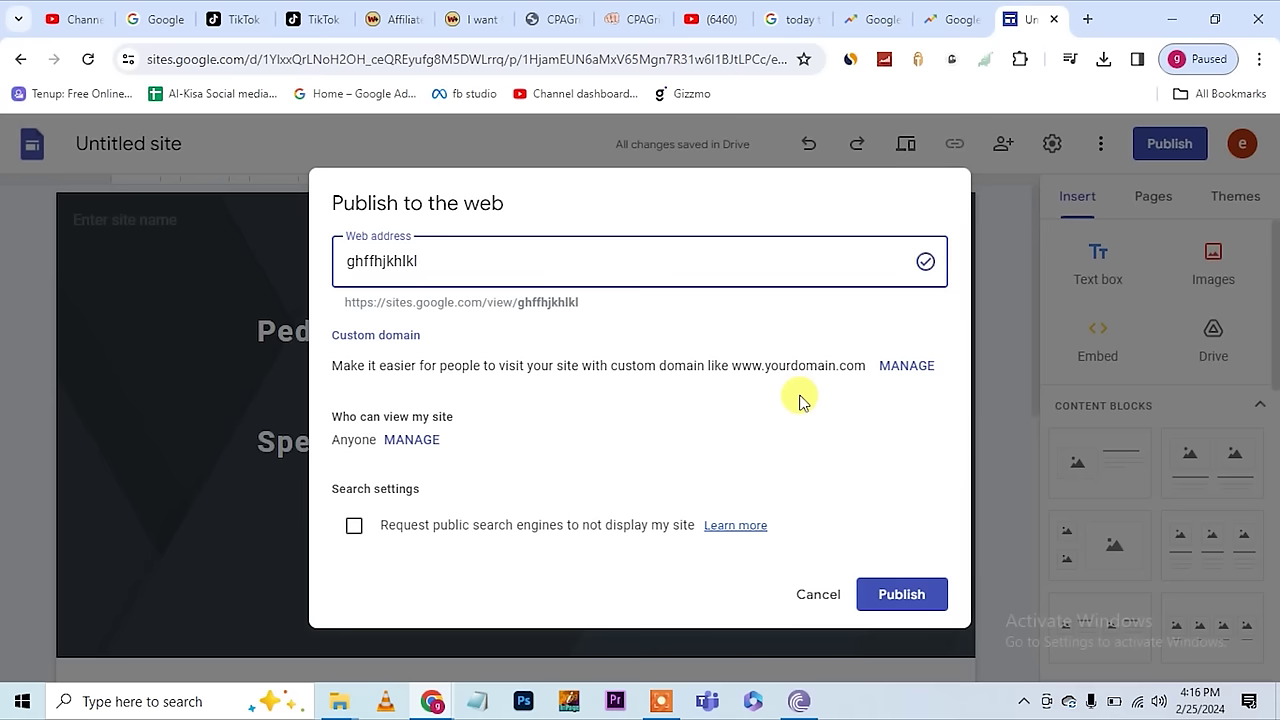
left_click(889, 598)
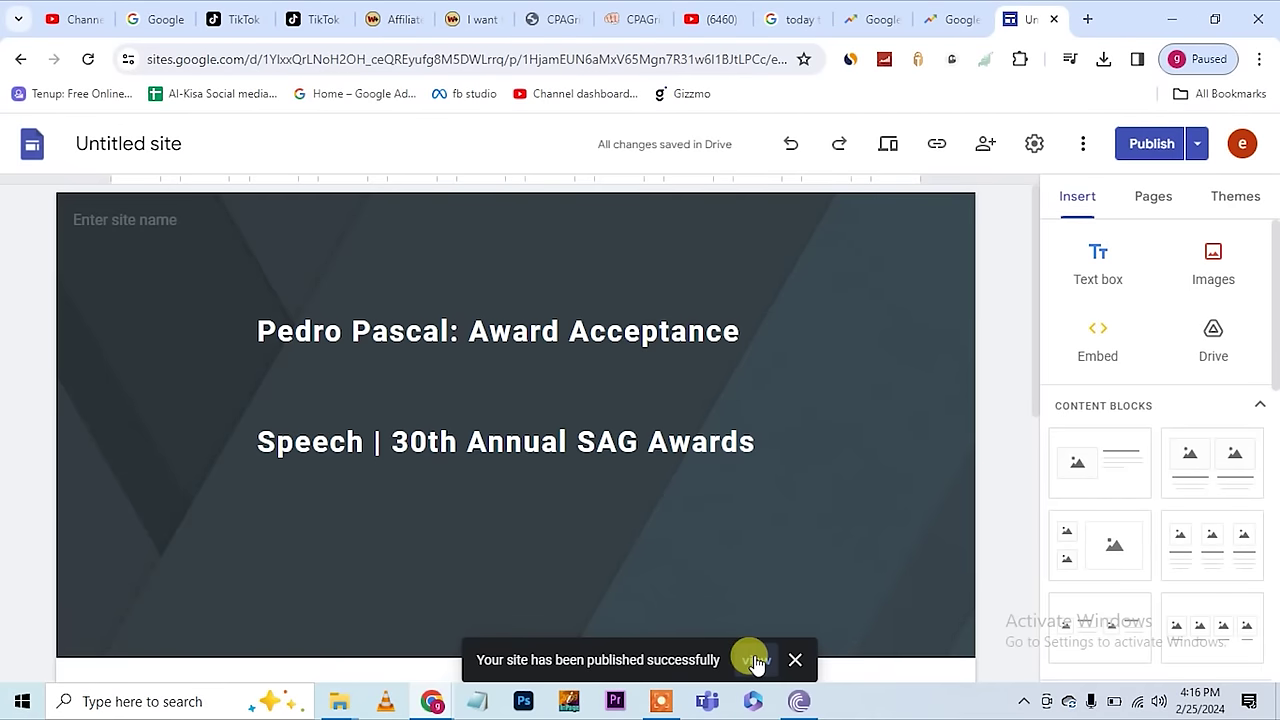
left_click(755, 660)
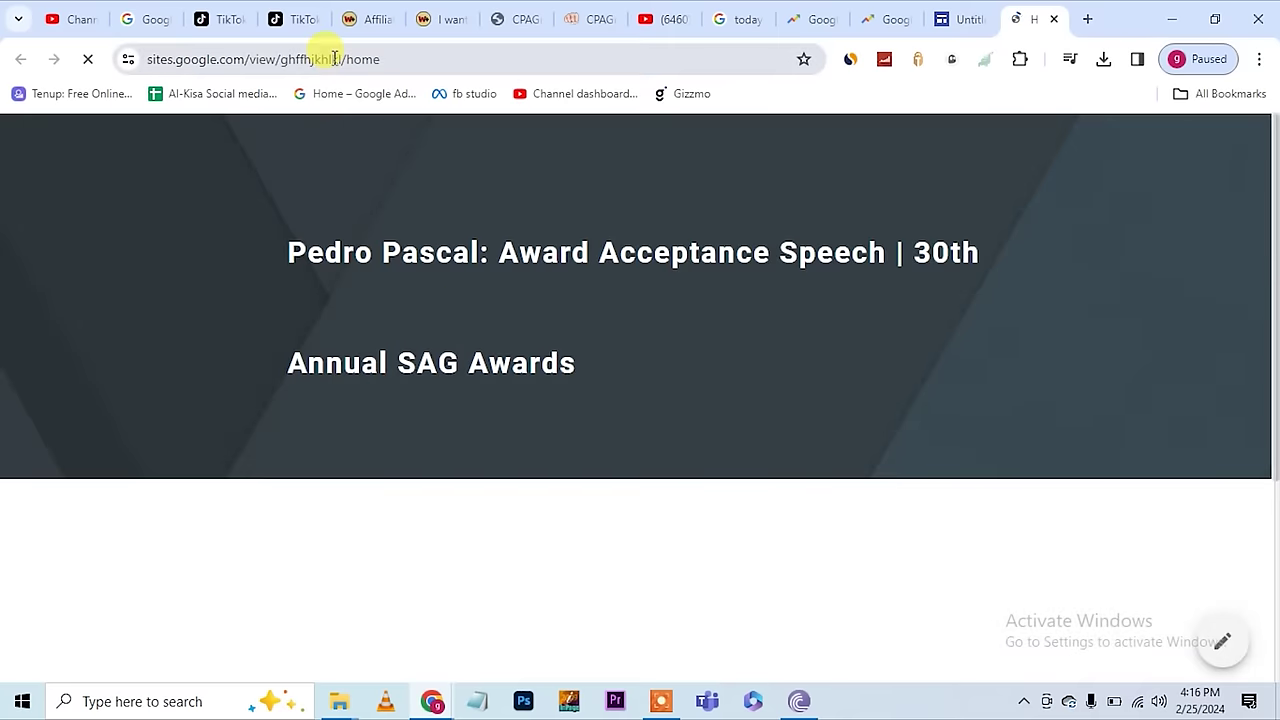
left_click(335, 58)
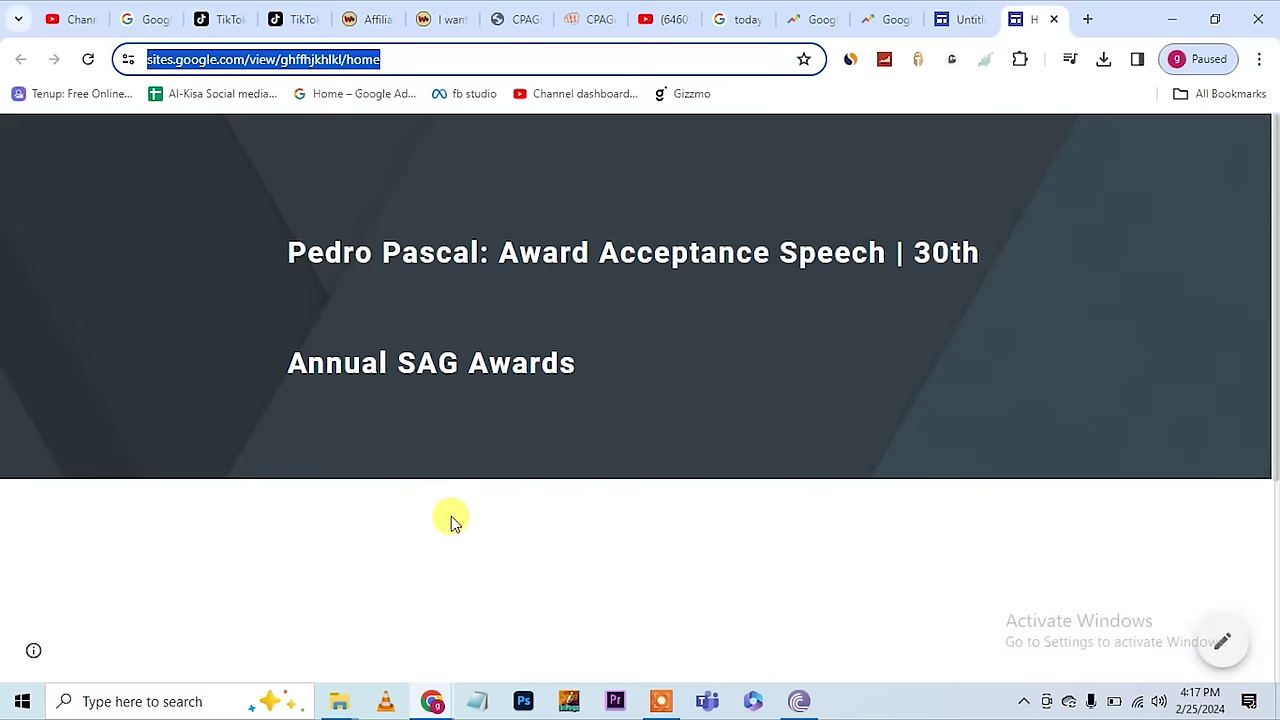
scroll(449, 517, "down", 3)
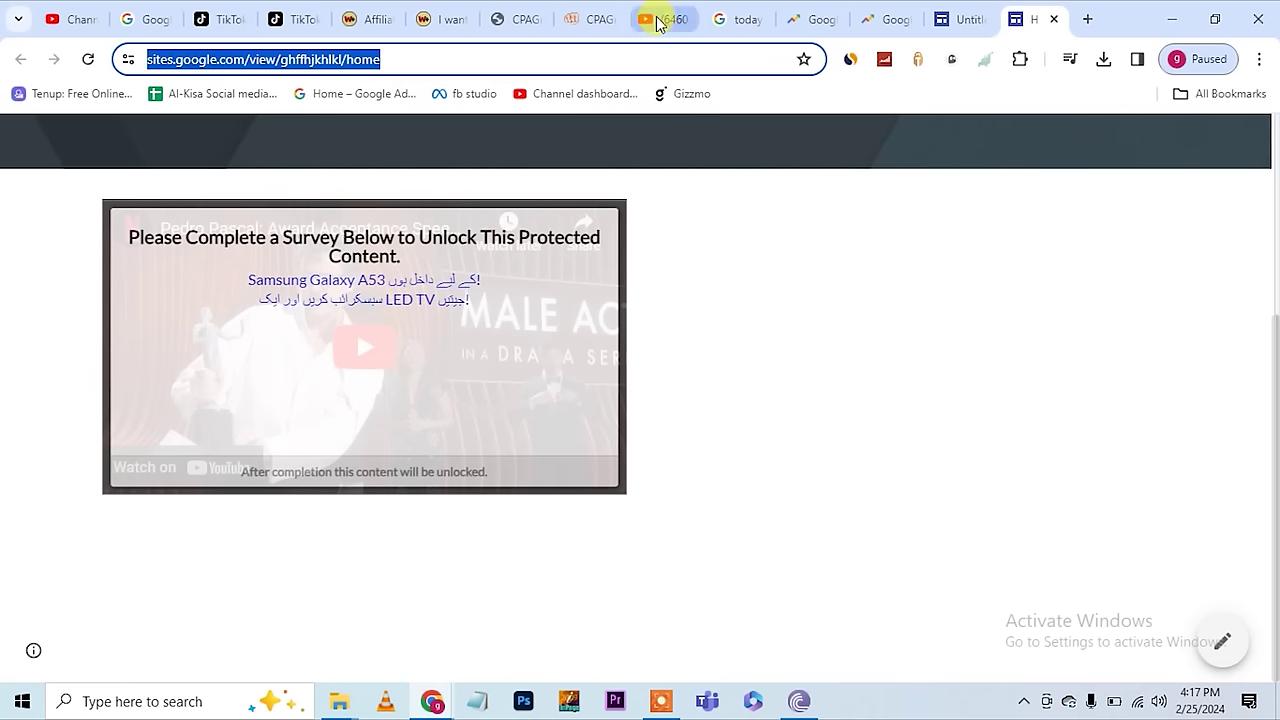
Return to CPAGrip, close the code window, and open the Test video locker's offer manager for editing
mouse_move(657, 22)
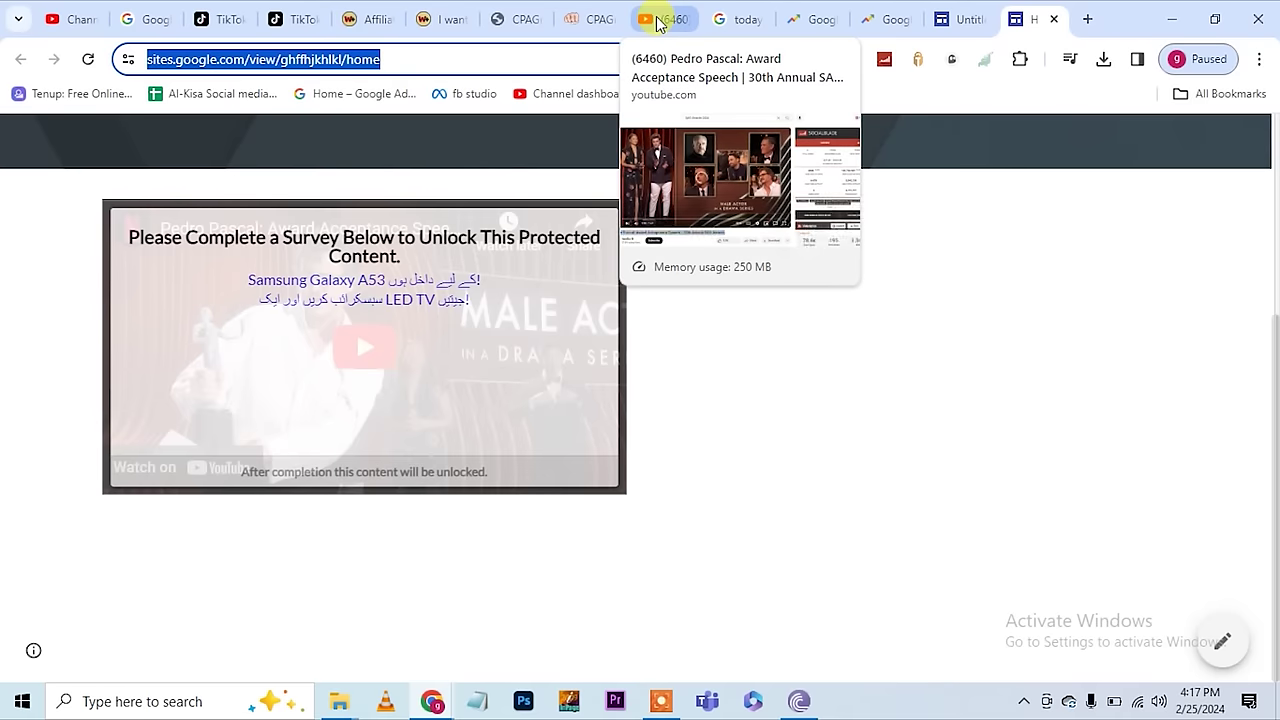
left_click(595, 22)
left_click(1194, 240)
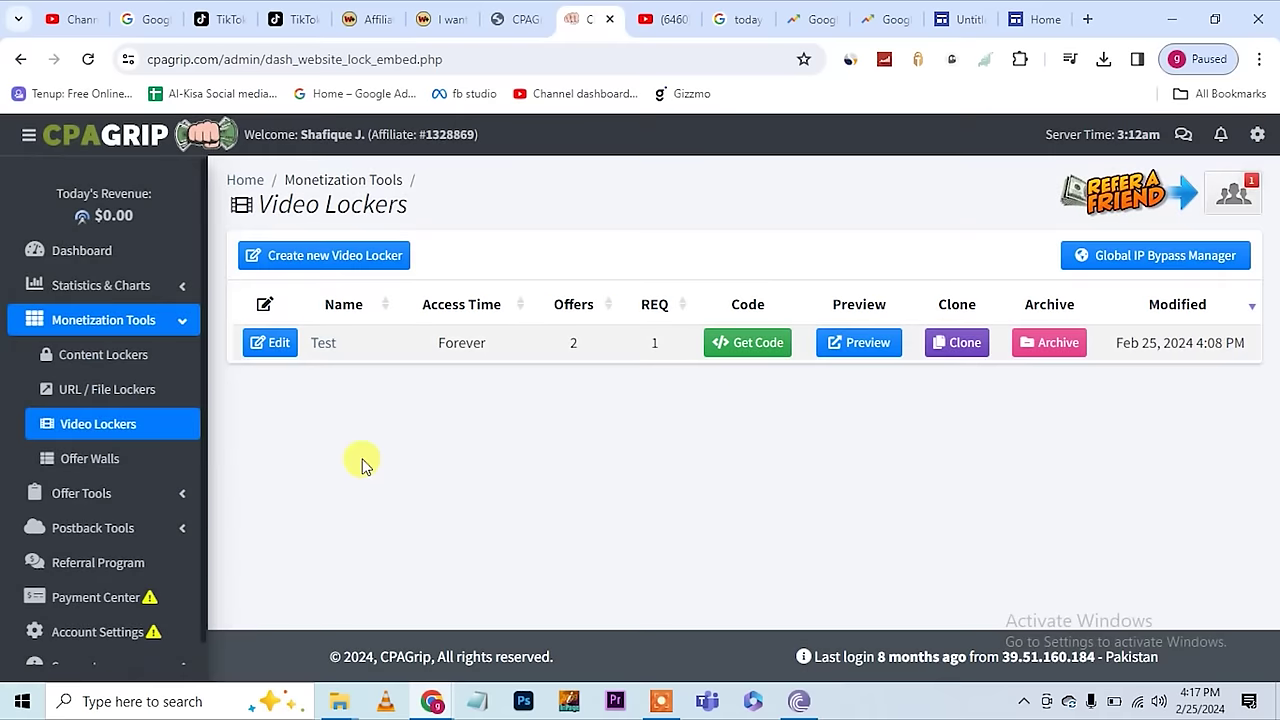
left_click(270, 342)
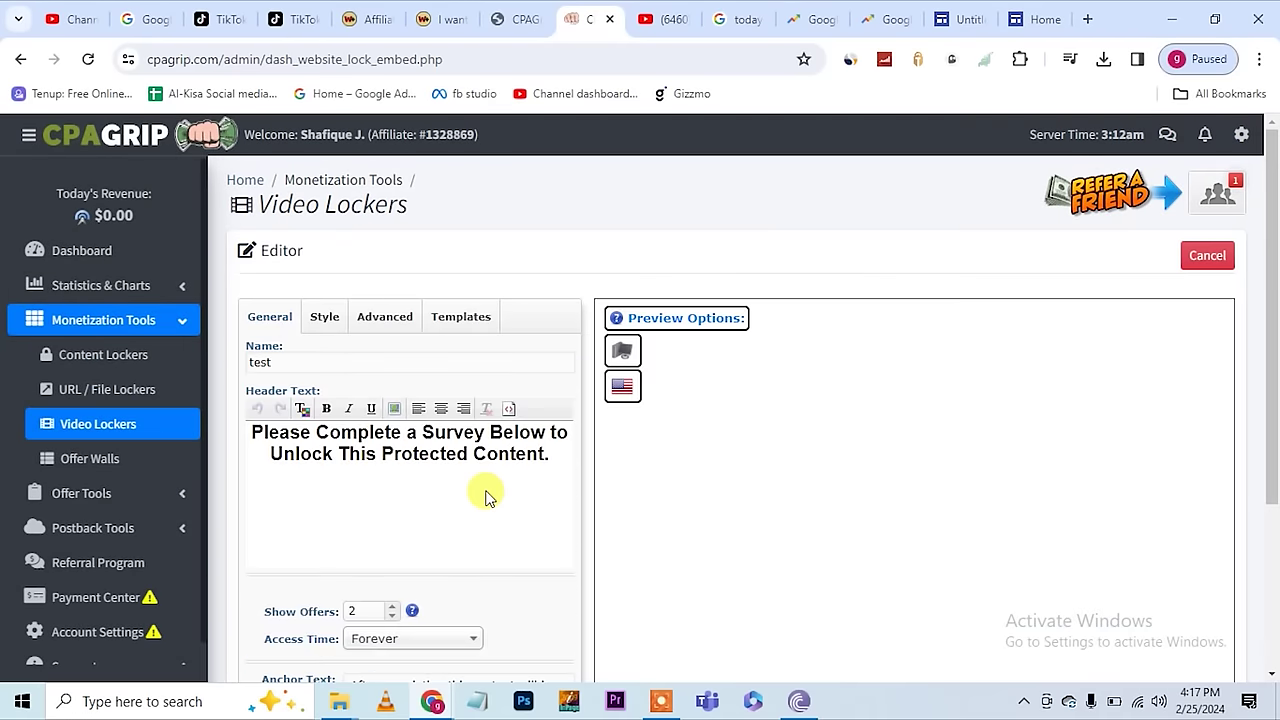
scroll(487, 497, "down", 3)
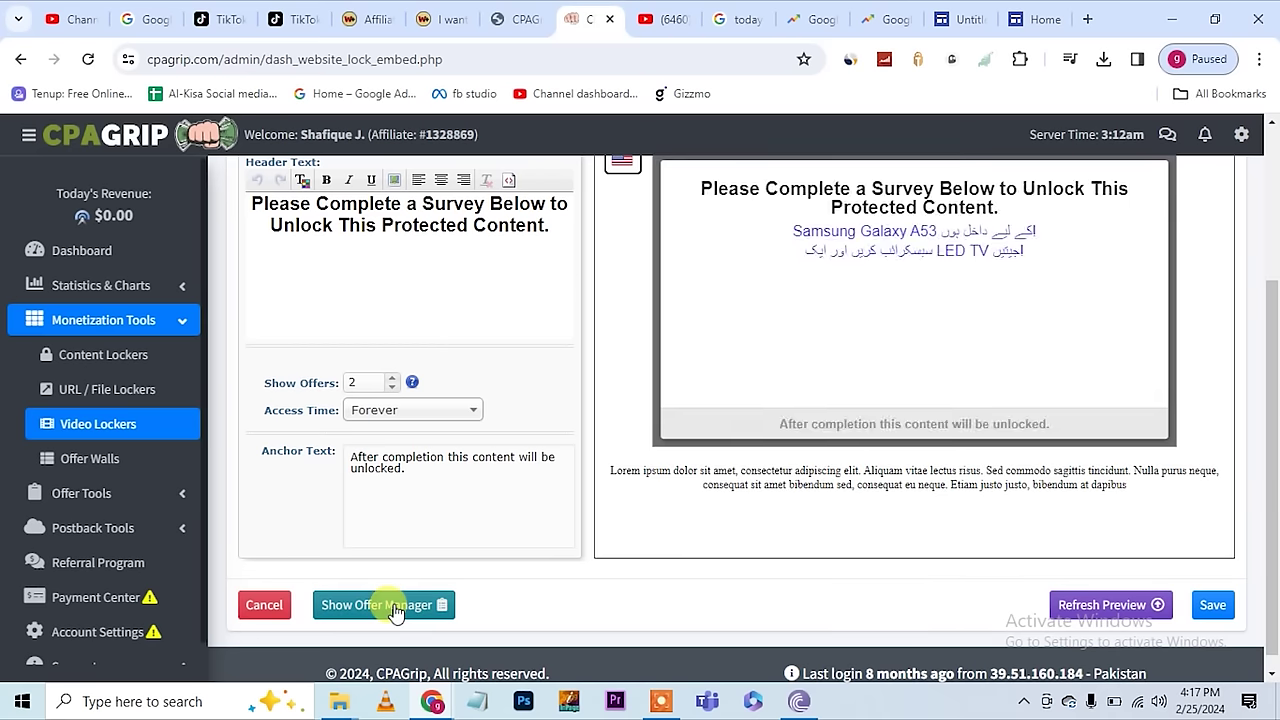
left_click(392, 606)
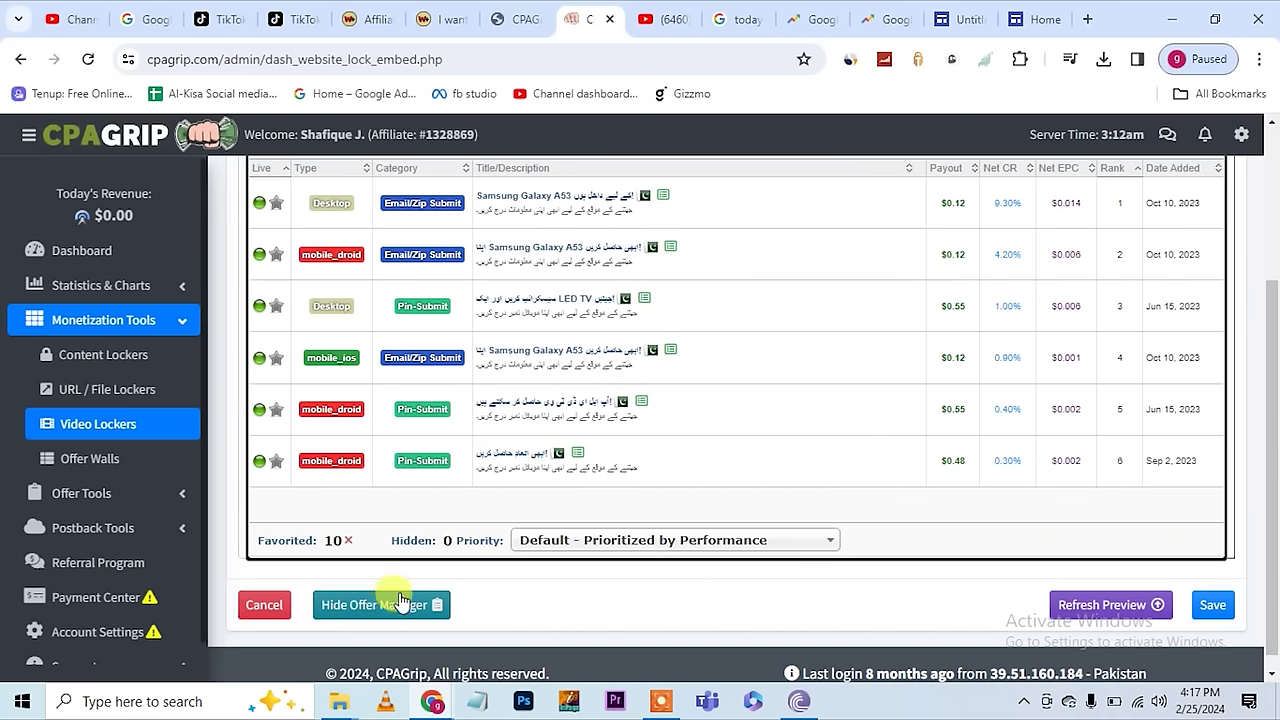
Filter the locker's offers to the United States and examine their payouts through the whole list
scroll(651, 385, "up", 2)
scroll(648, 398, "down", 1)
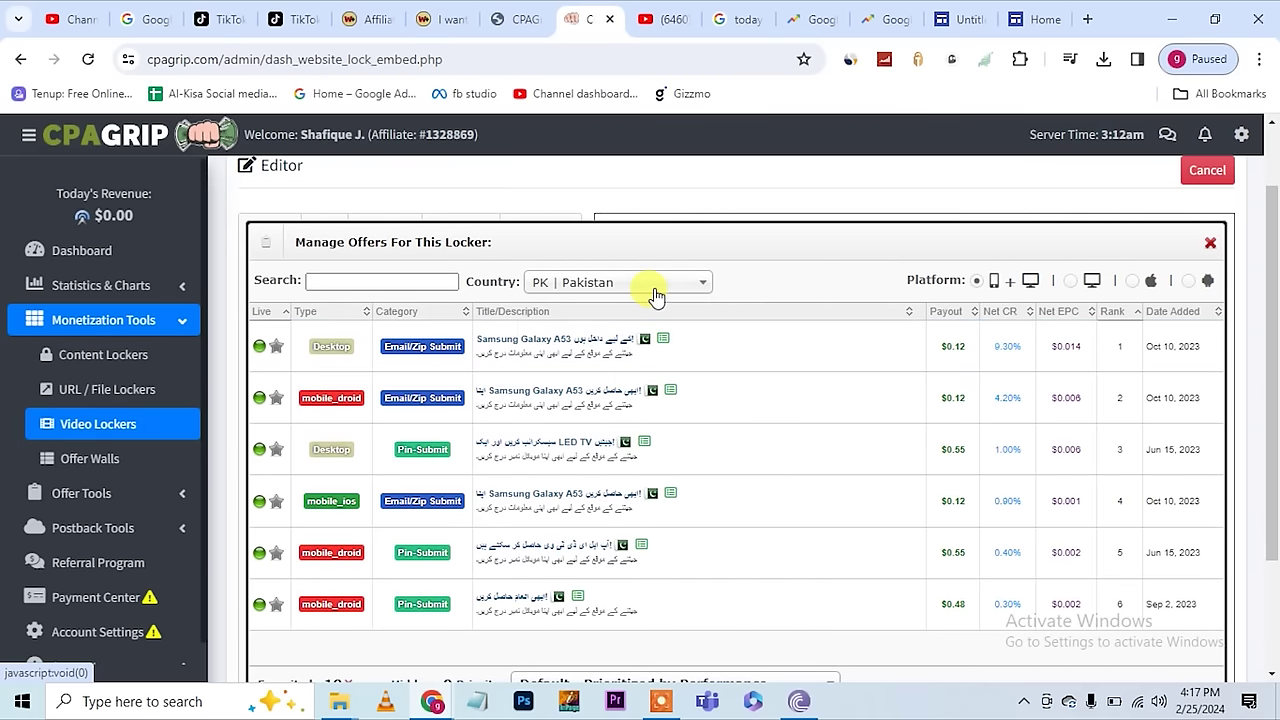
left_click(655, 292)
type("uni")
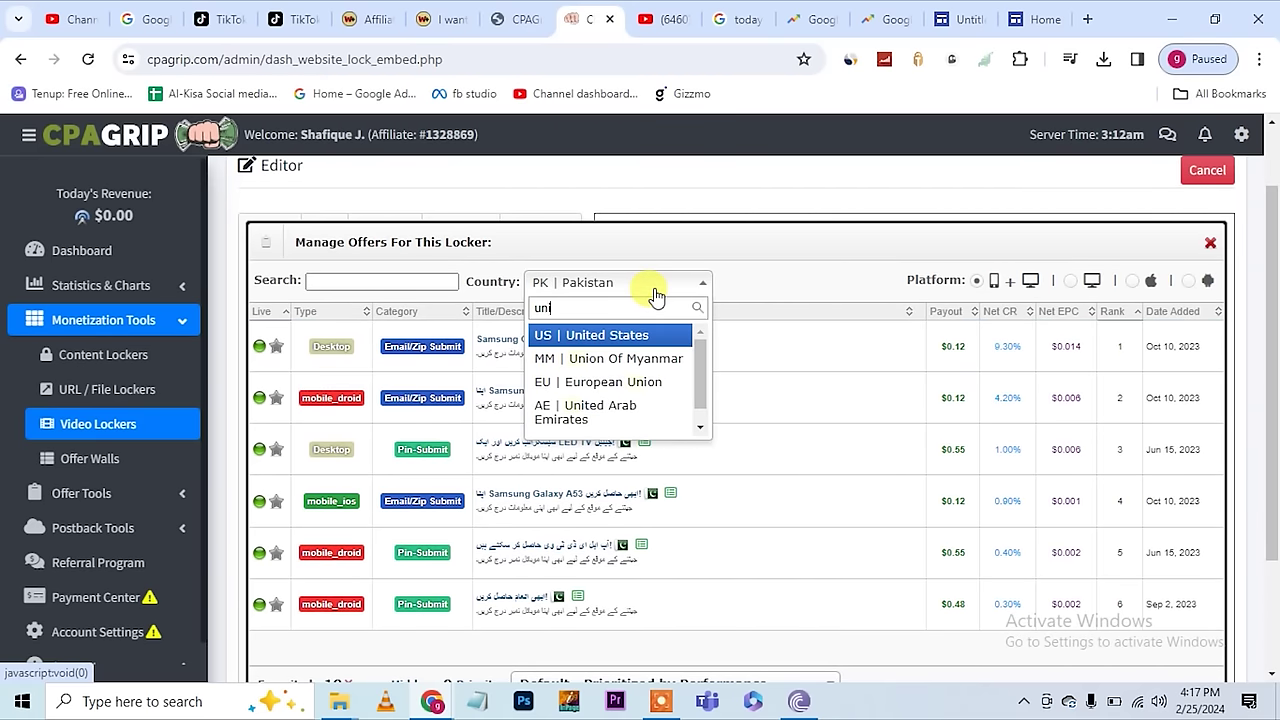
left_click(638, 334)
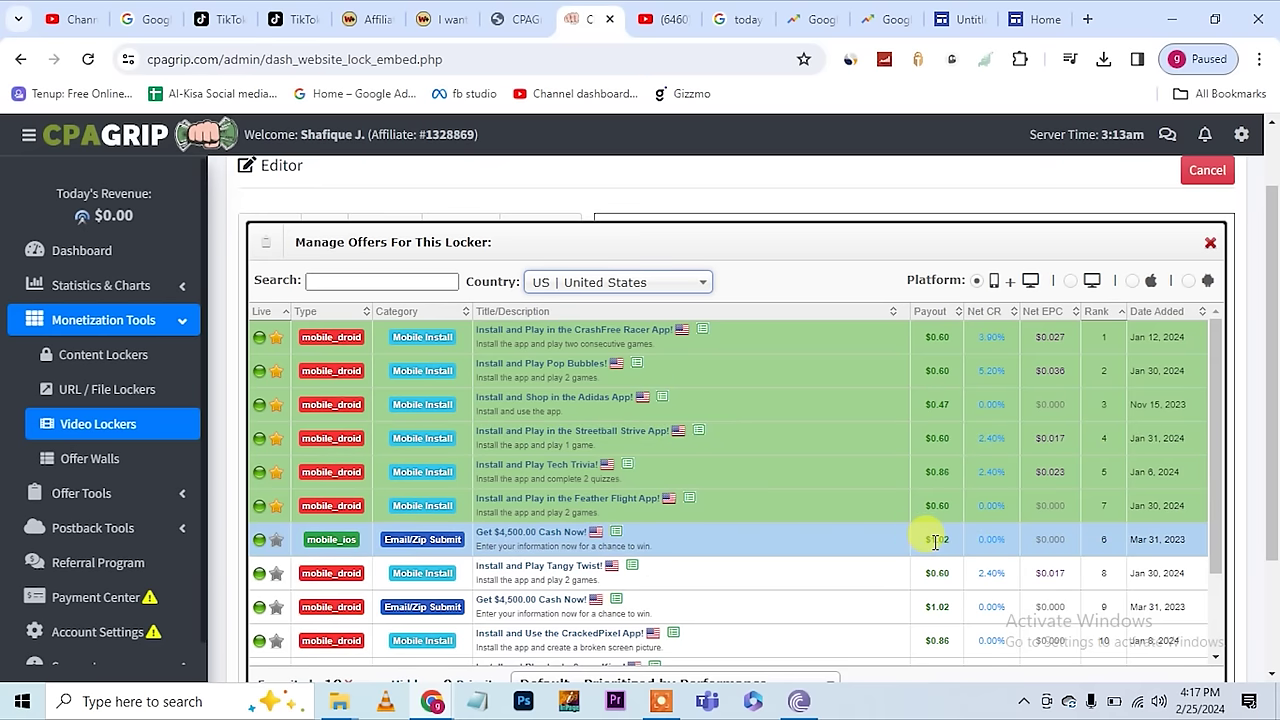
scroll(935, 540, "down", 5)
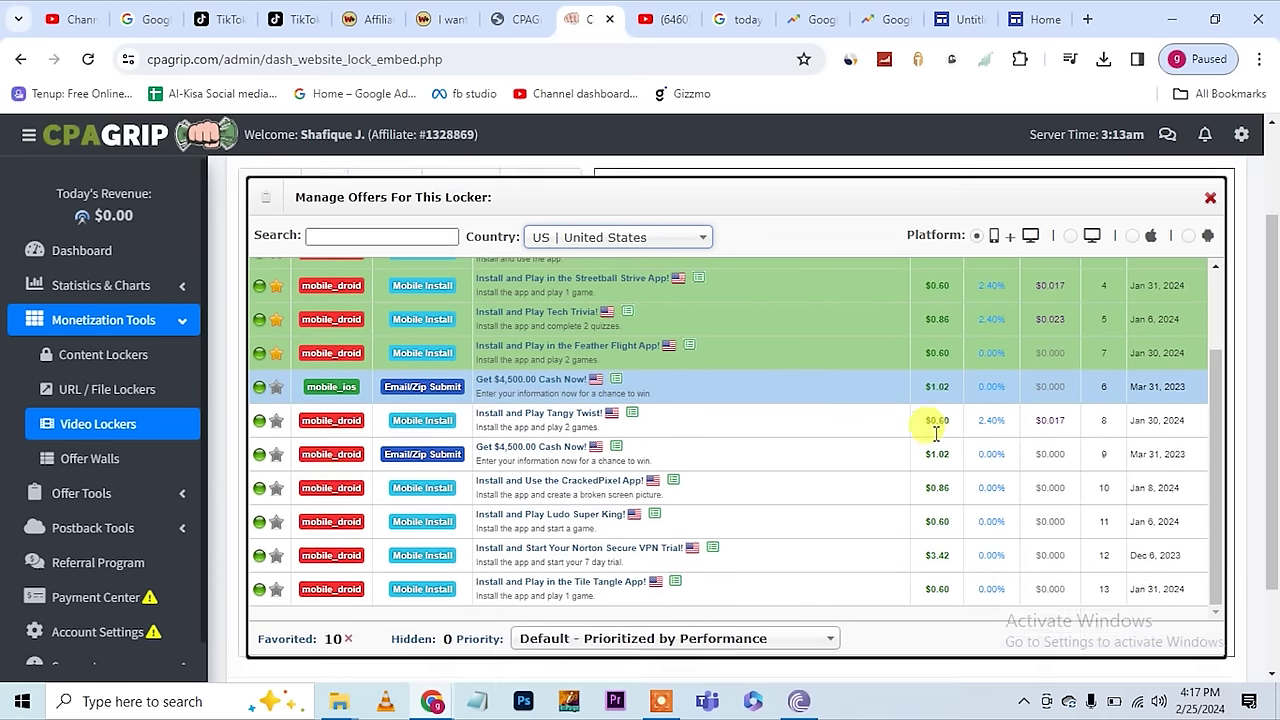
scroll(935, 432, "down", 2)
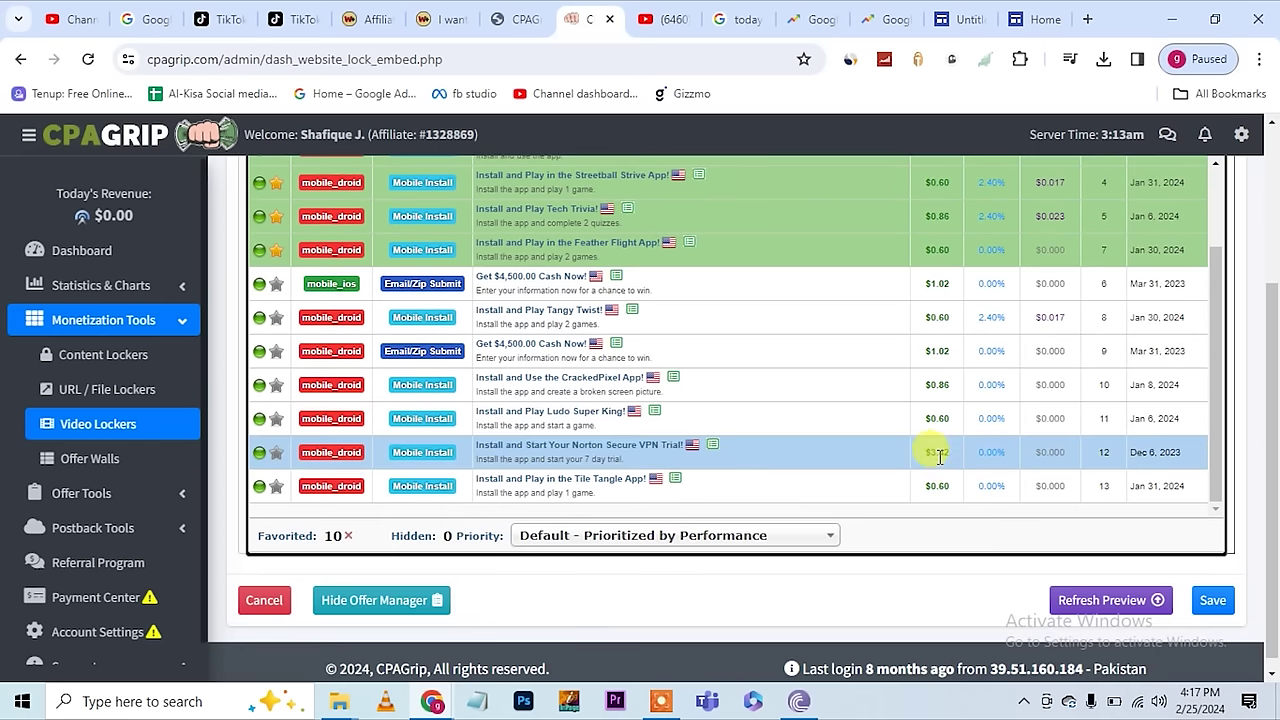
scroll(938, 456, "down", 1)
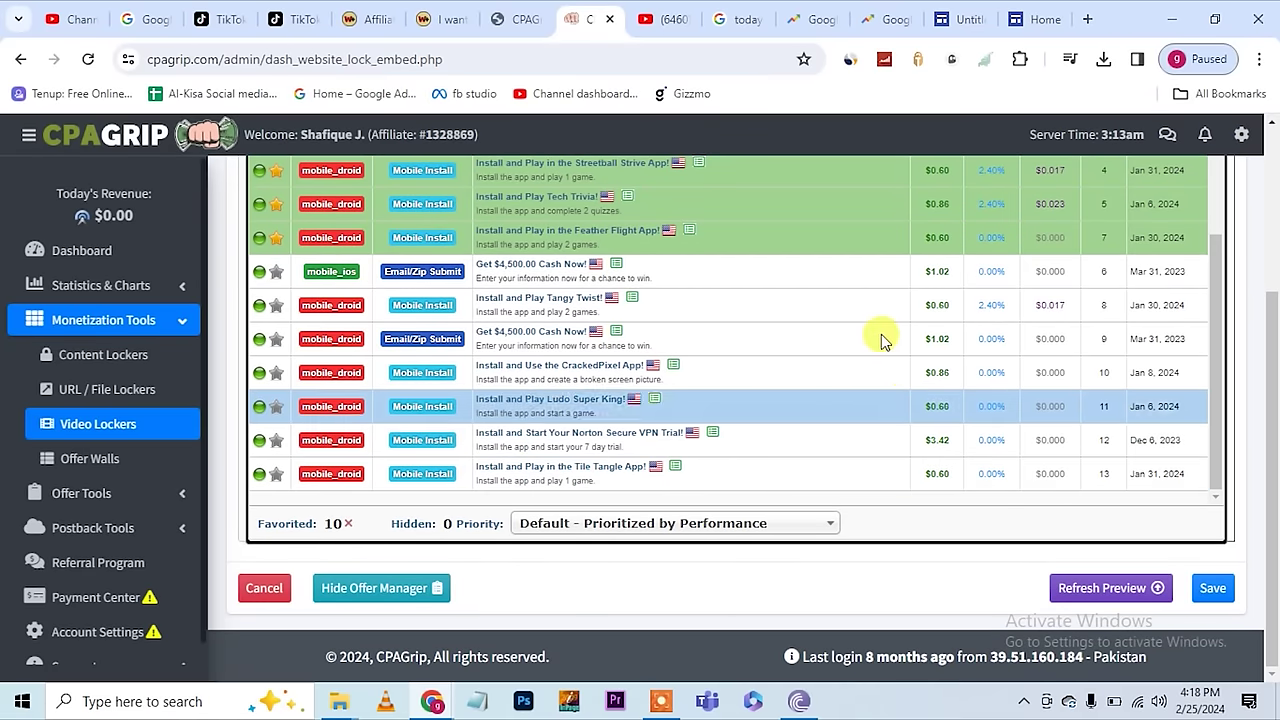
scroll(884, 335, "up", 2)
scroll(884, 335, "up", 5)
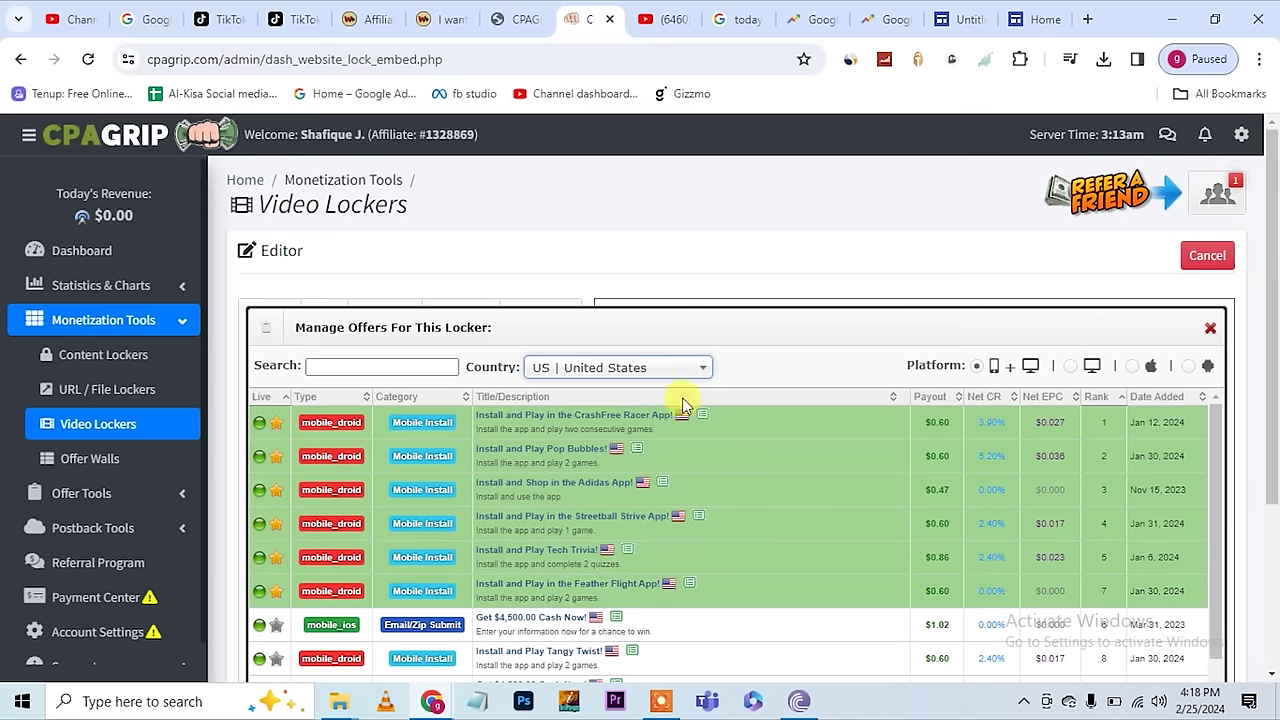
Filter the locker's offers to the United Kingdom and examine their payouts
left_click(616, 368)
type("u")
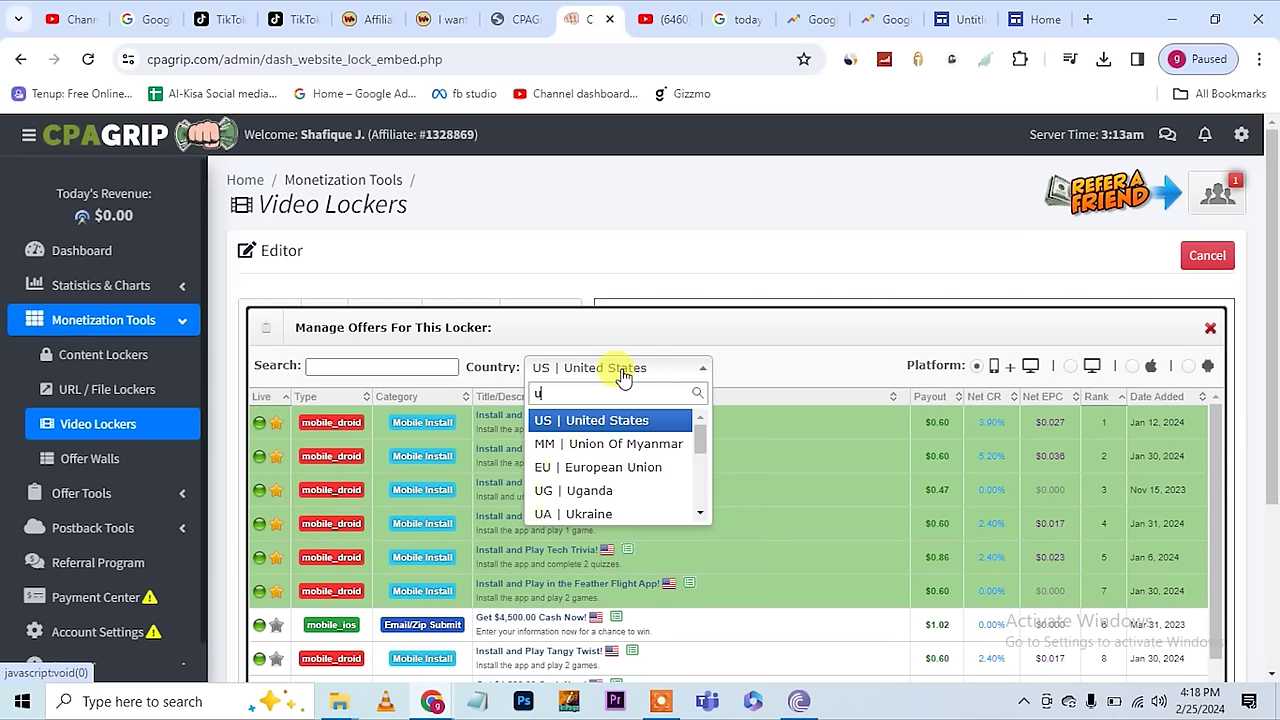
type("nited")
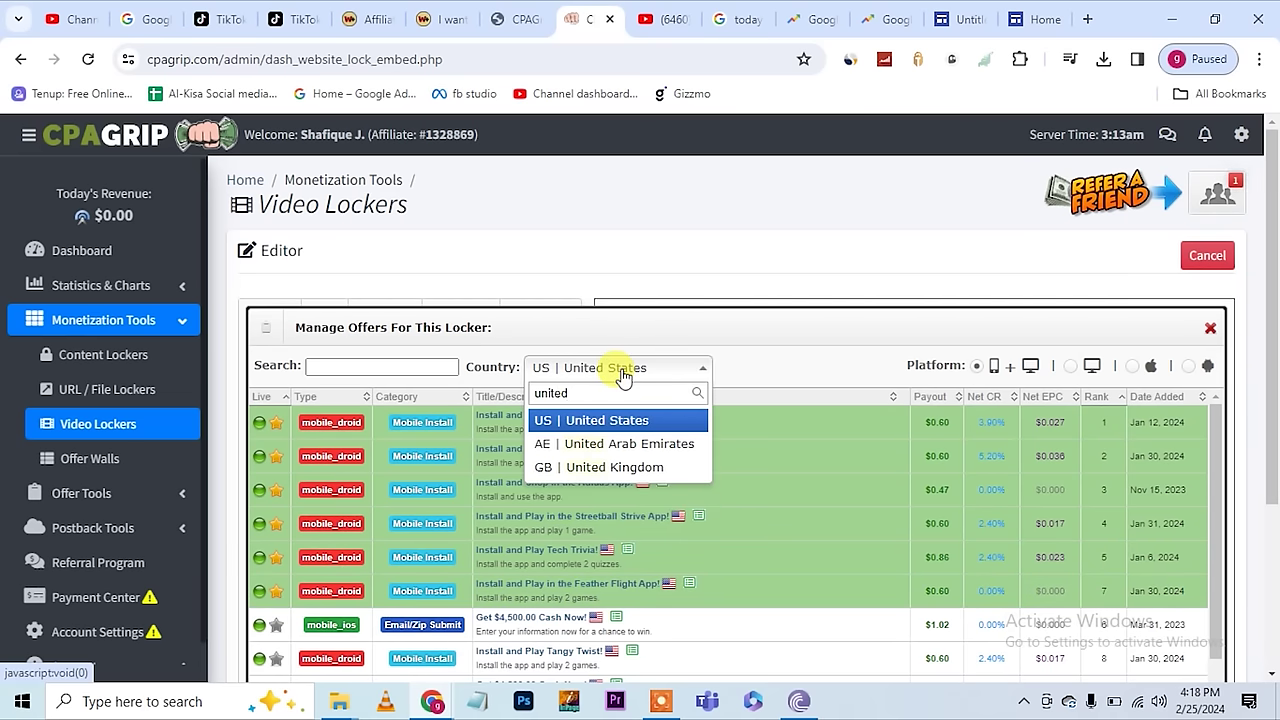
left_click(622, 466)
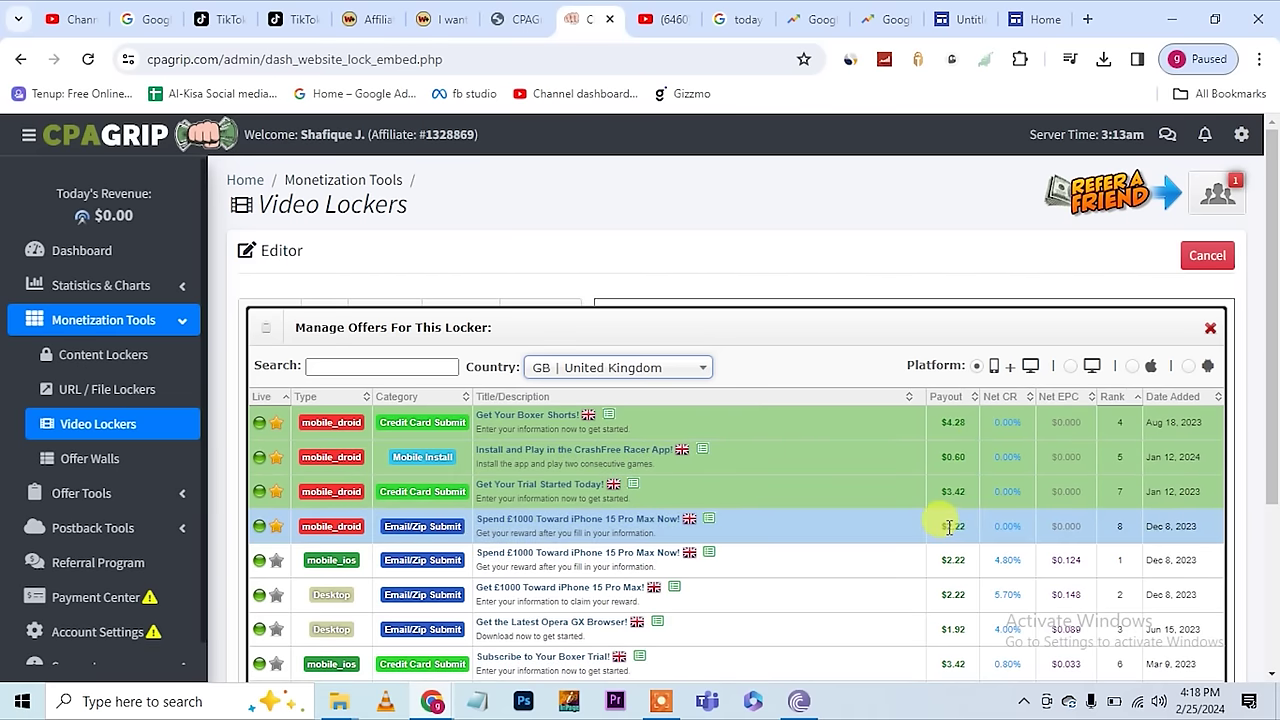
scroll(940, 620, "down", 3)
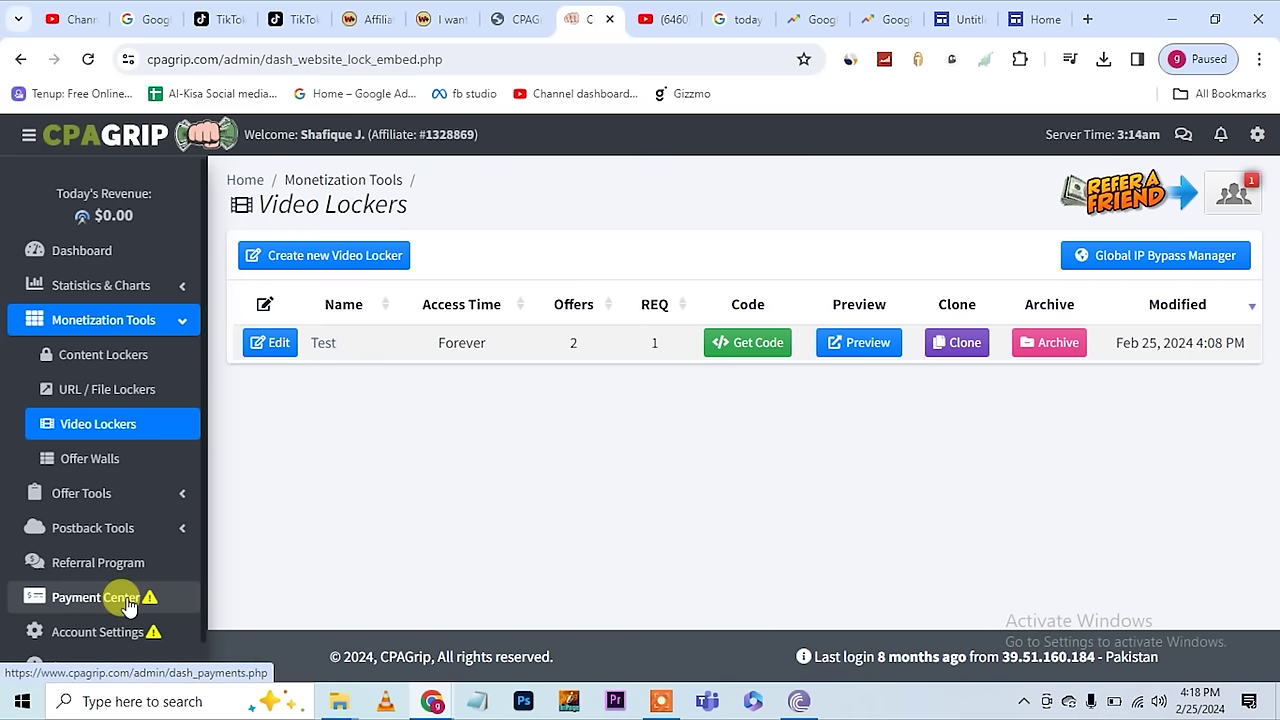
Switch to Canva and create a new blank Mobile Video design
left_click(668, 19)
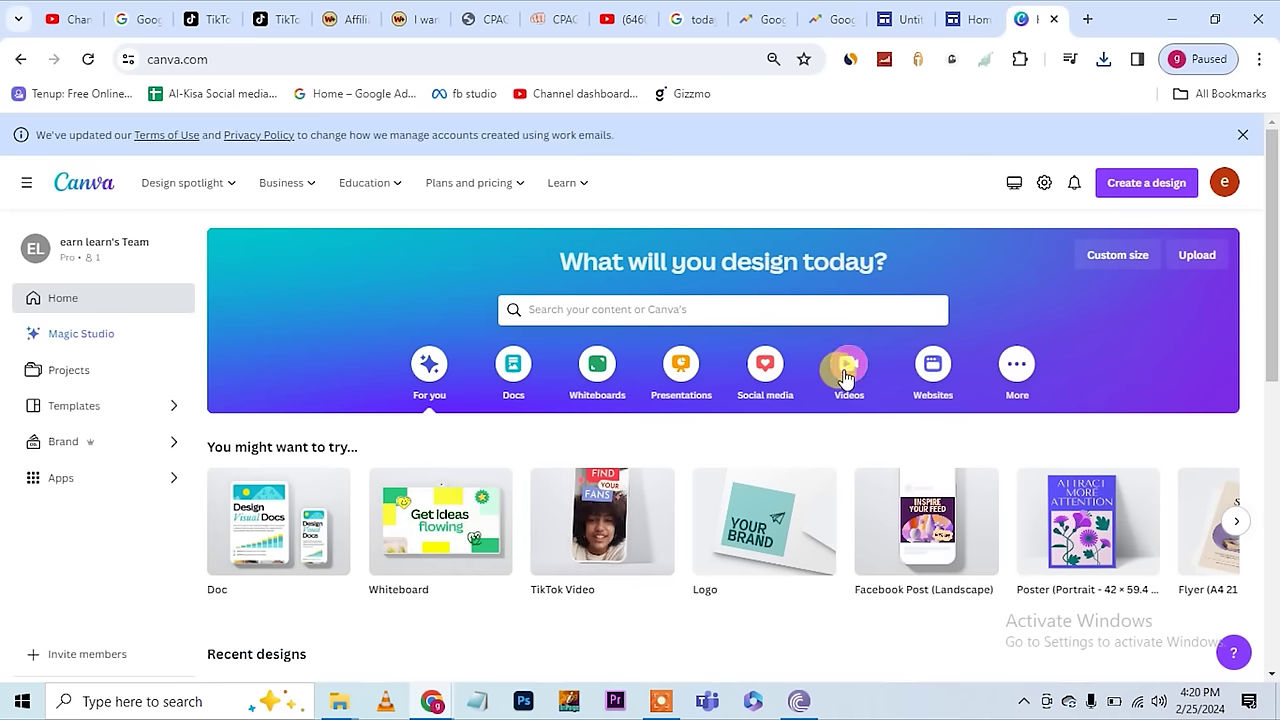
left_click(845, 375)
left_click(403, 558)
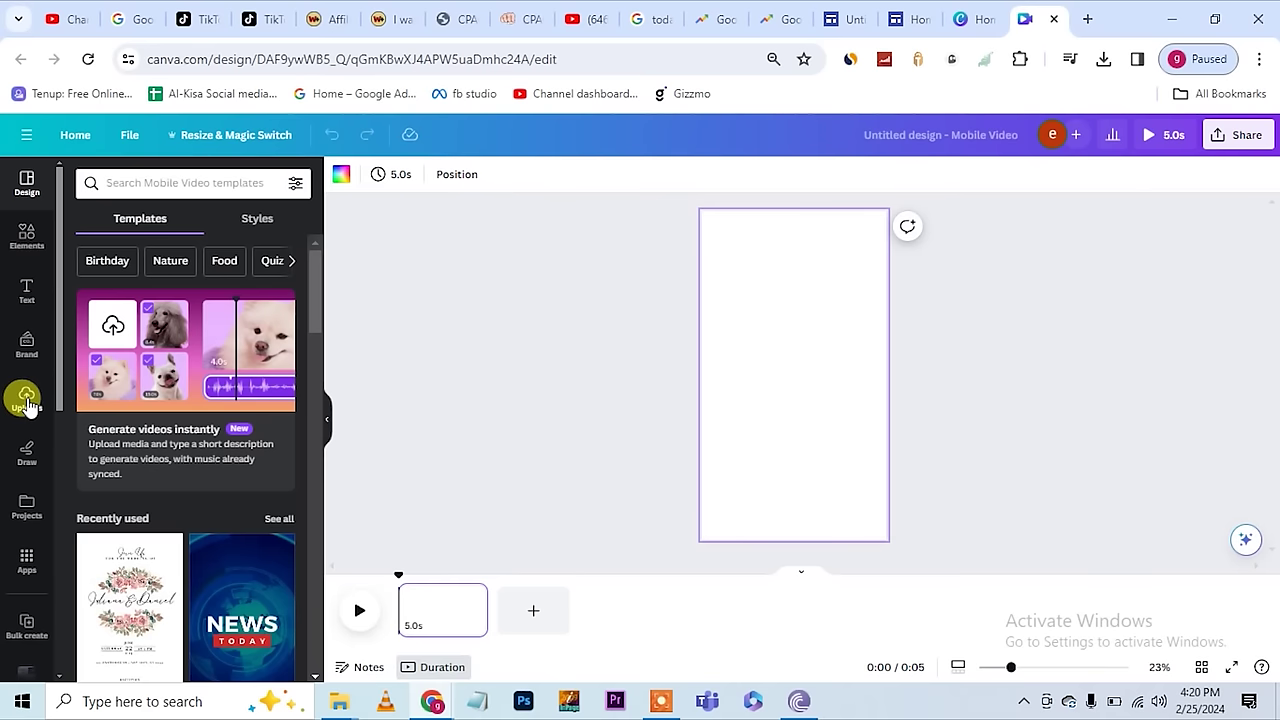
Upload the SAG Awards video and enlarge it on the page to fill everything below a blank strip at the top
left_click(27, 400)
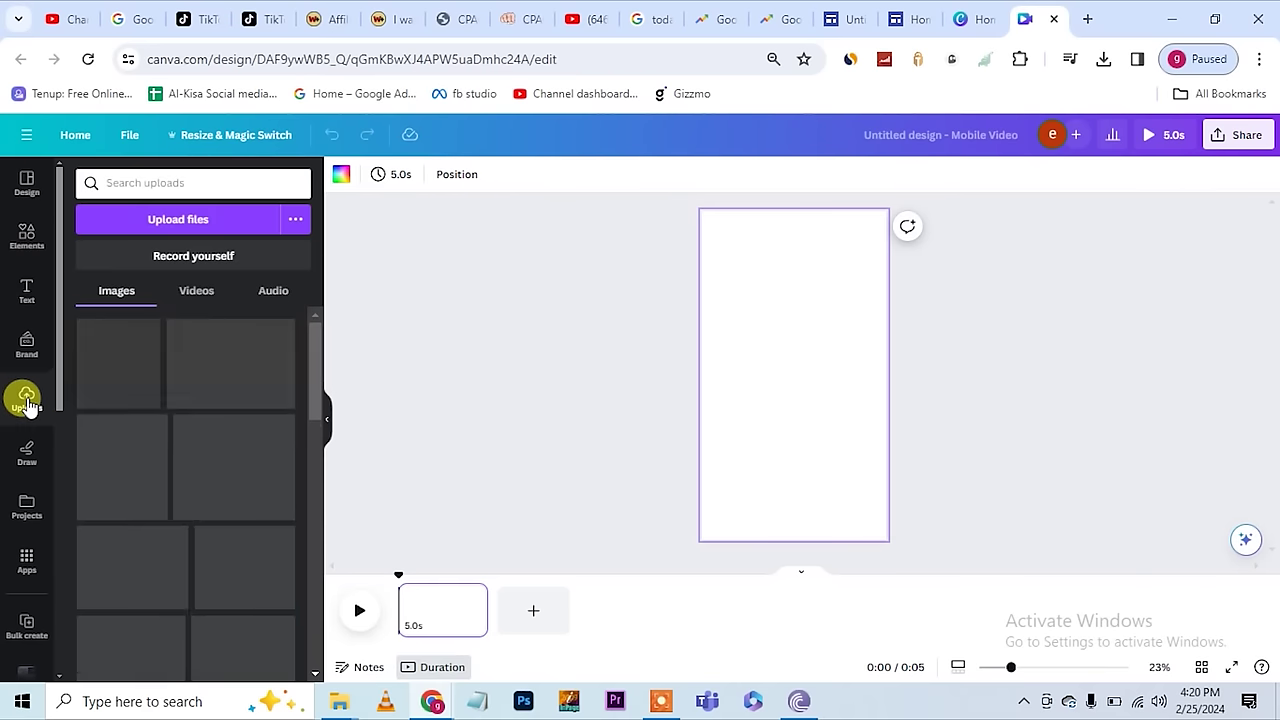
left_click(198, 292)
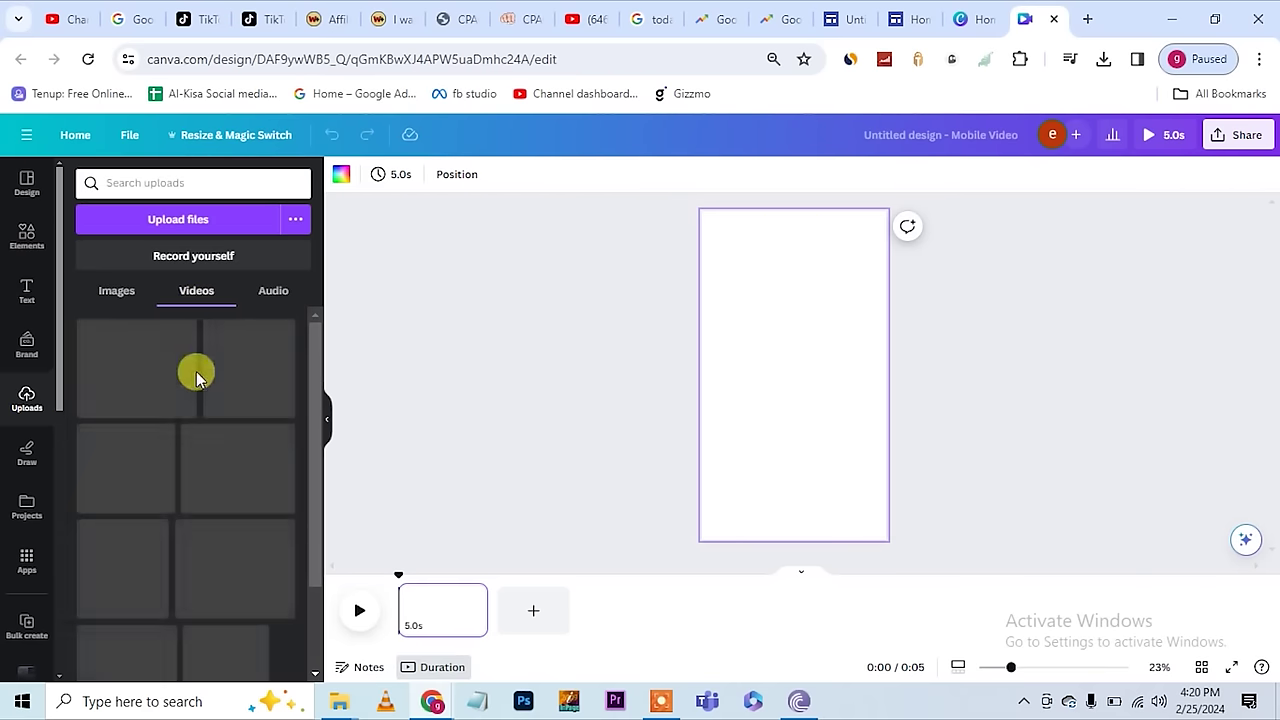
left_click(172, 222)
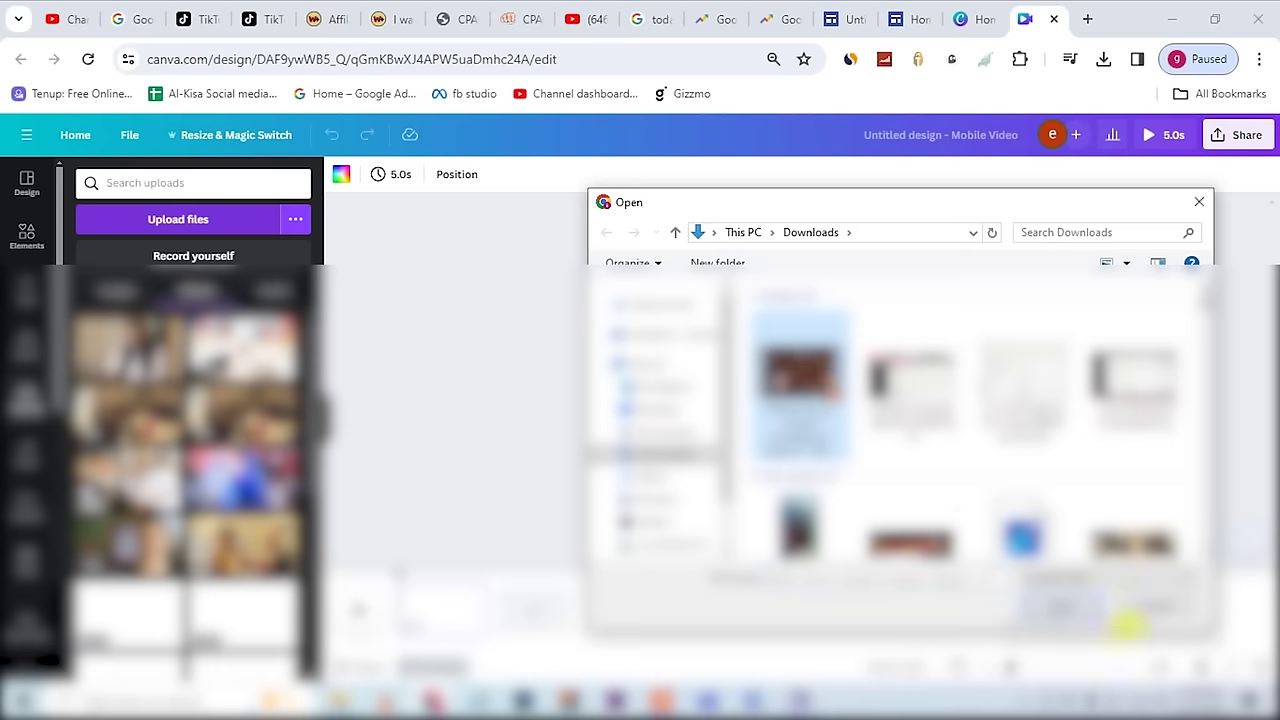
left_click(1063, 608)
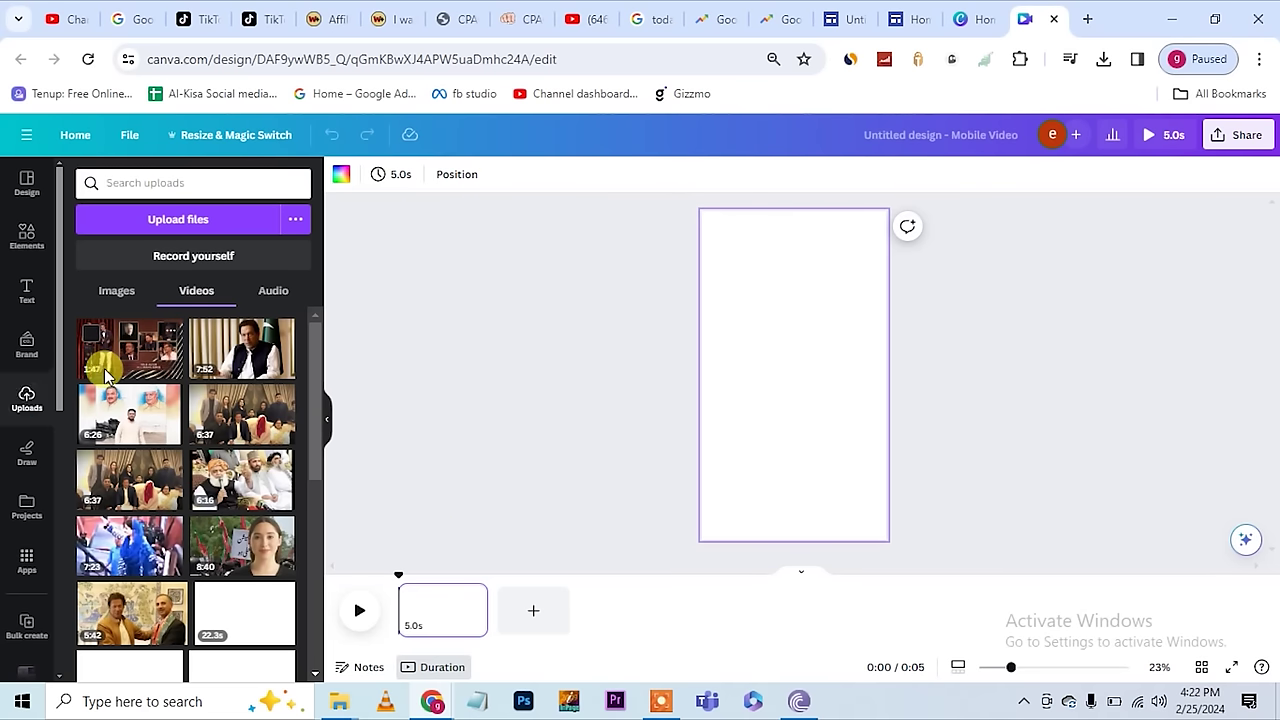
left_click_drag(117, 369, 769, 414)
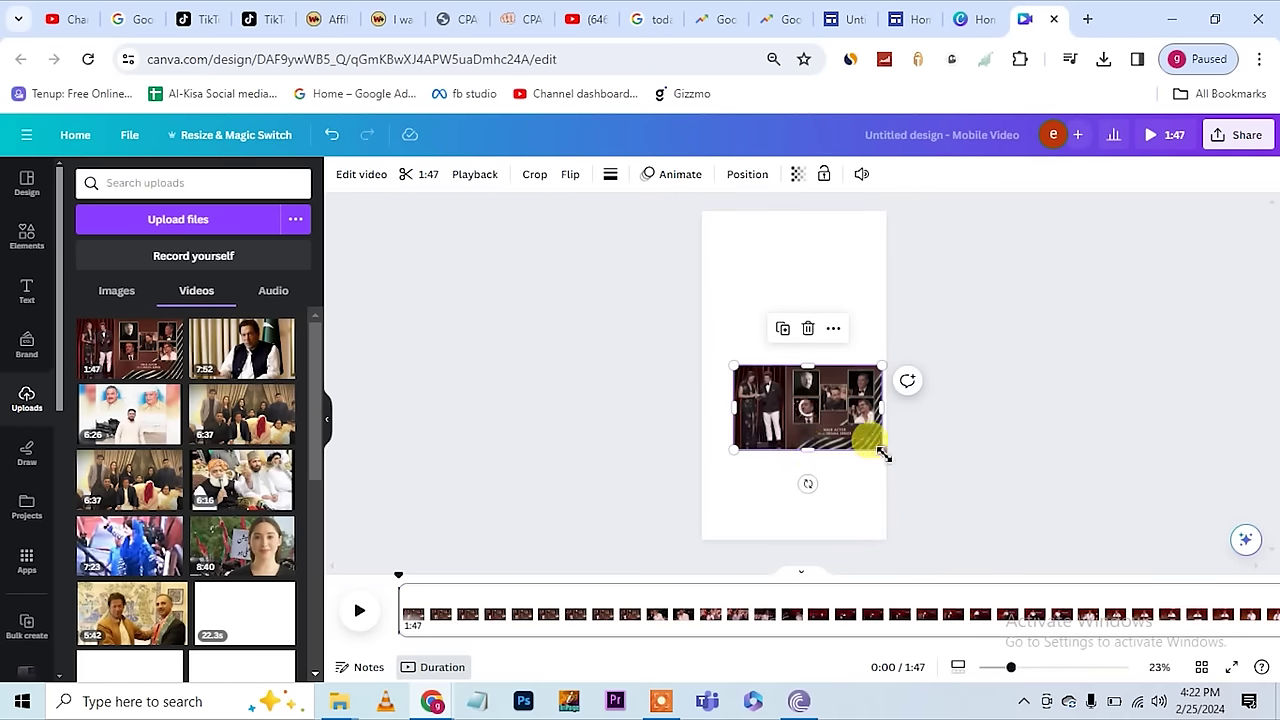
left_click_drag(881, 454, 1040, 548)
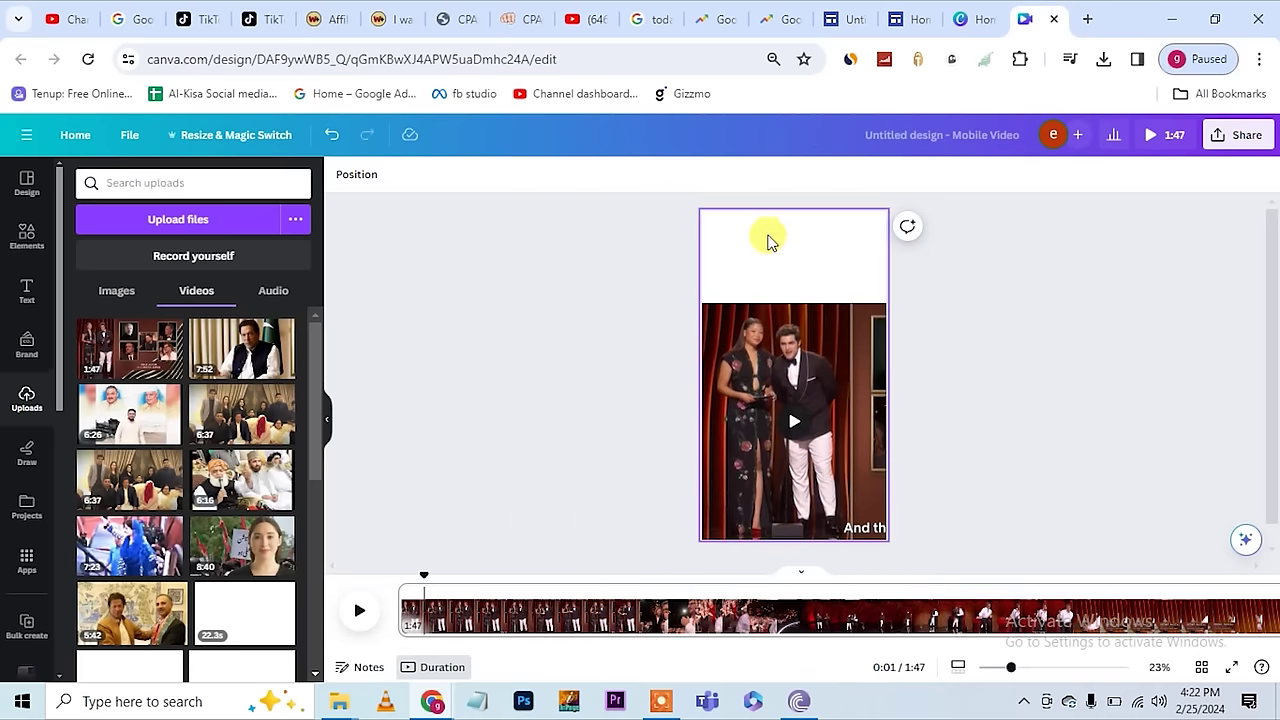
Add the styled text "FULL VIDEO CHECK DESCRIPTION" and the title "Pedro Pascal: Award Acceptance Speech | 30th Annual SAG Awards" above the video
left_click(24, 285)
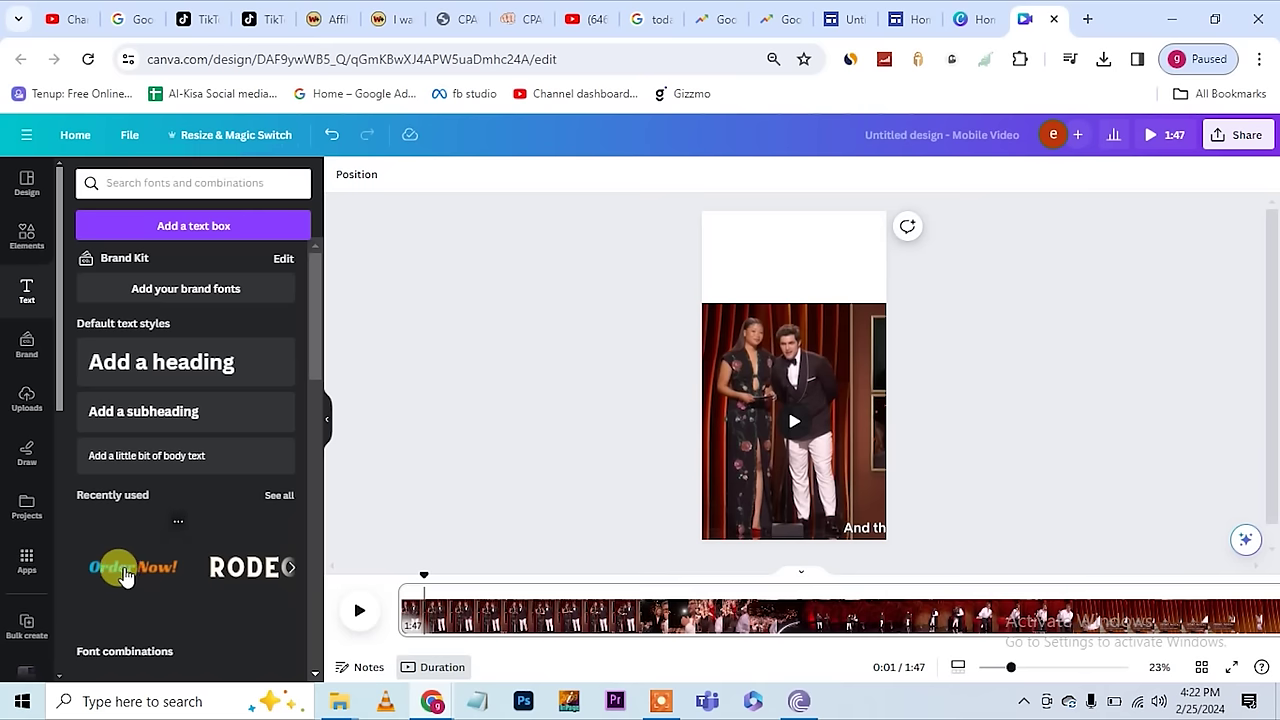
left_click_drag(124, 576, 757, 288)
left_click_drag(316, 360, 329, 600)
left_click_drag(266, 400, 790, 229)
type("VIDEO")
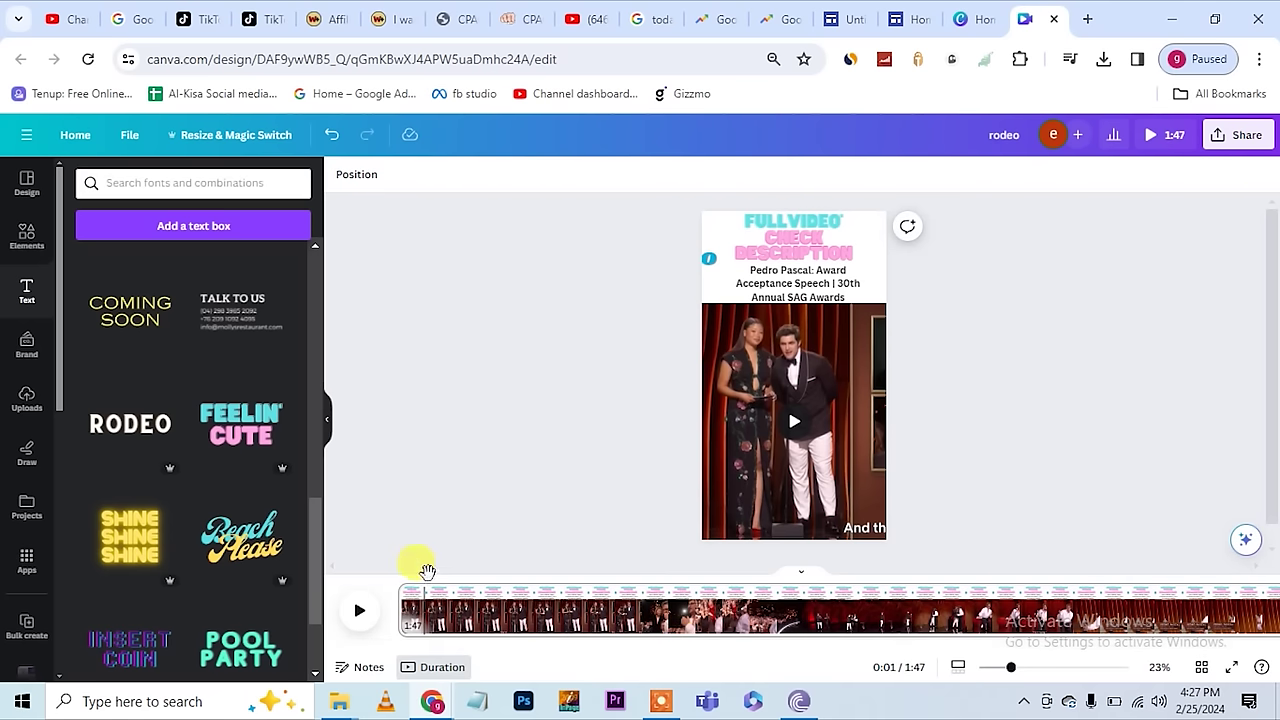
Preview the clip along the timeline and trim its end so the design lasts 36.5 s
left_click_drag(419, 568, 966, 568)
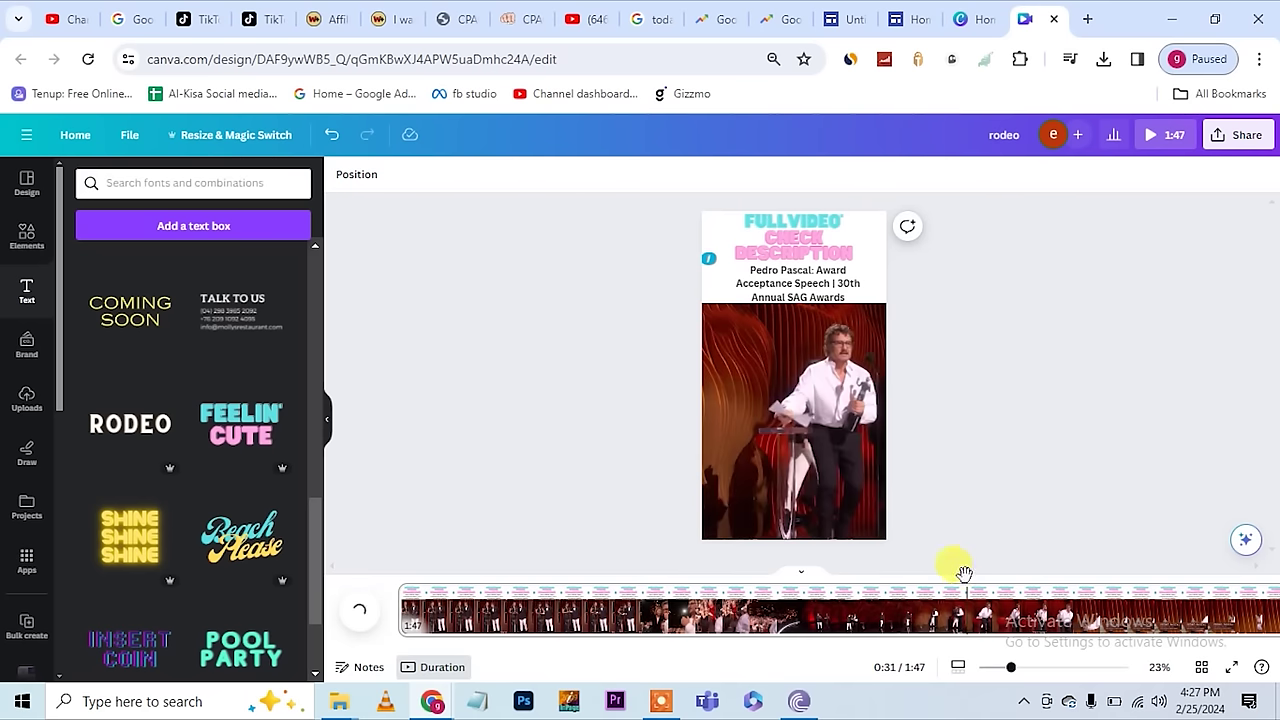
left_click(966, 598)
left_click_drag(1180, 608, 494, 634)
left_click_drag(940, 647, 963, 654)
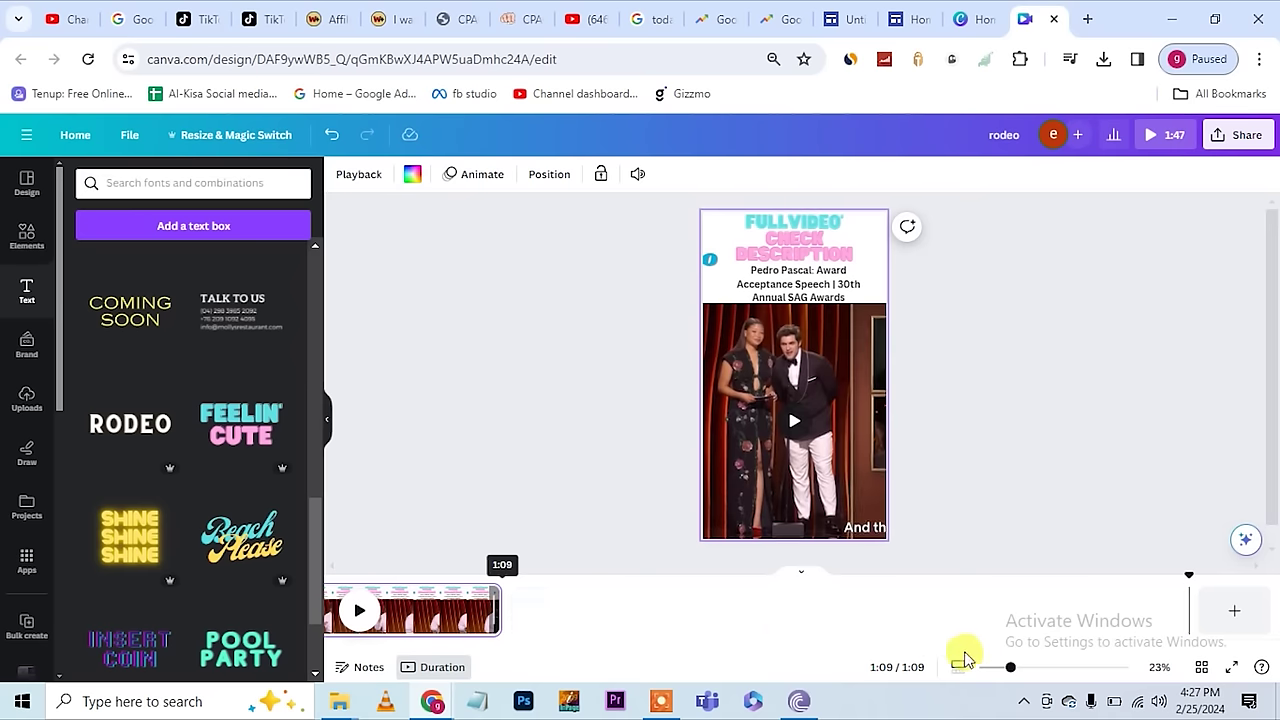
left_click_drag(1171, 614, 597, 657)
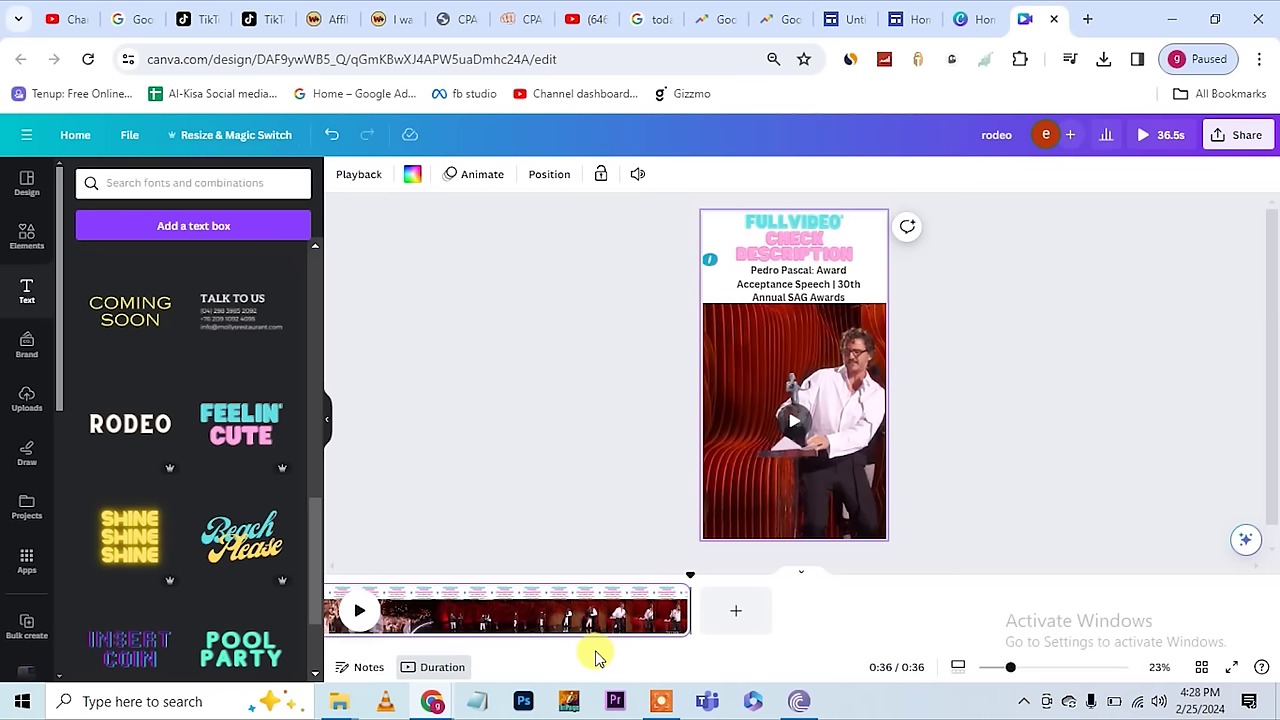
Download the finished design as an MP4 video at 1080p quality
left_click(1246, 135)
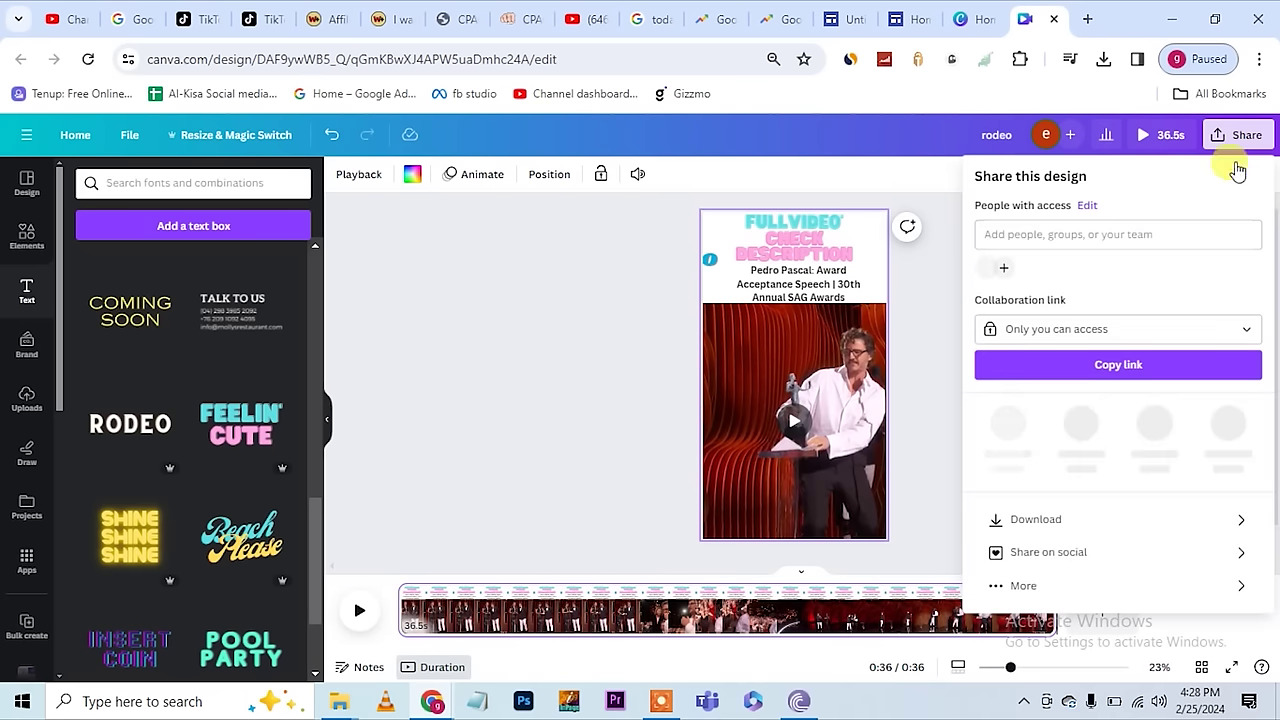
left_click(1081, 520)
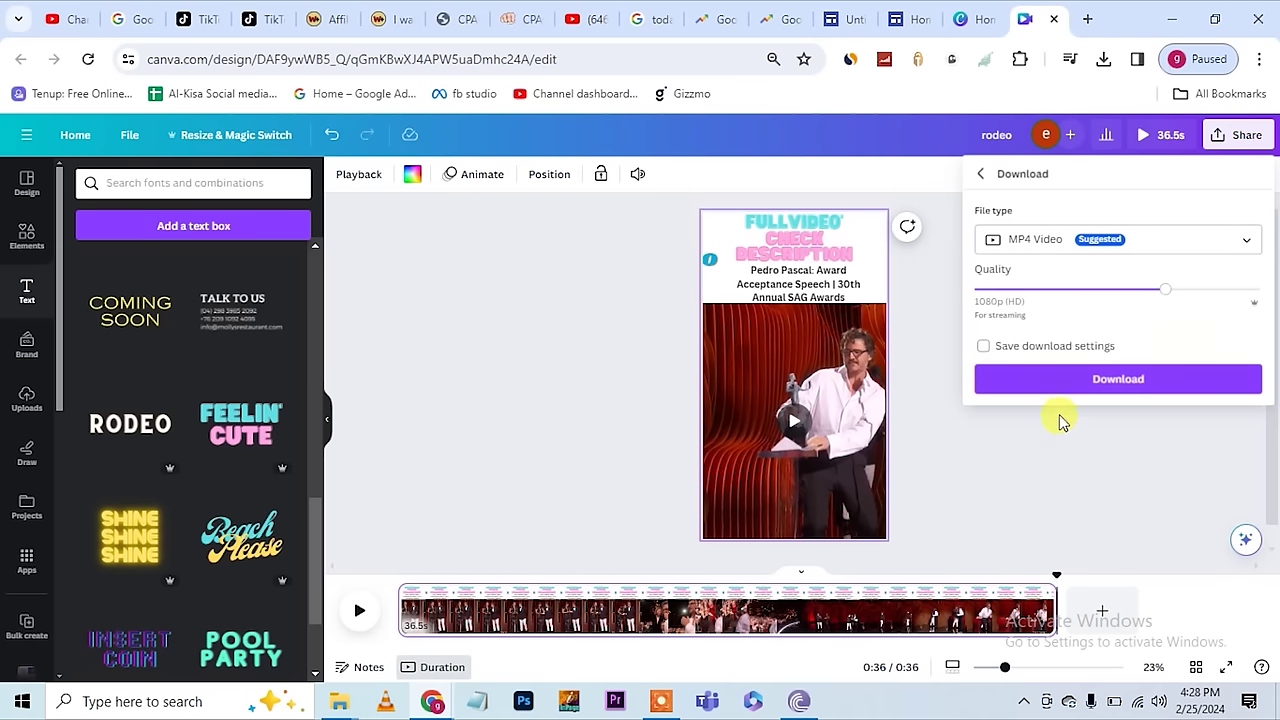
left_click(1050, 389)
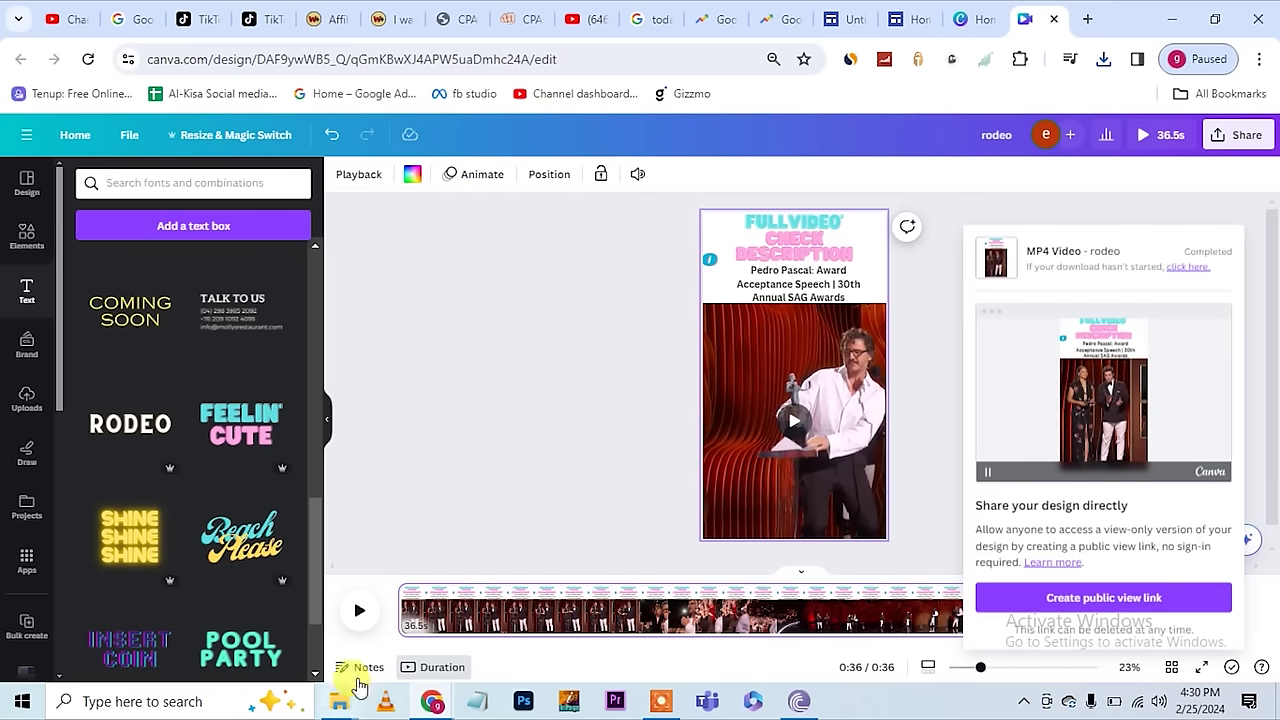
mouse_move(346, 705)
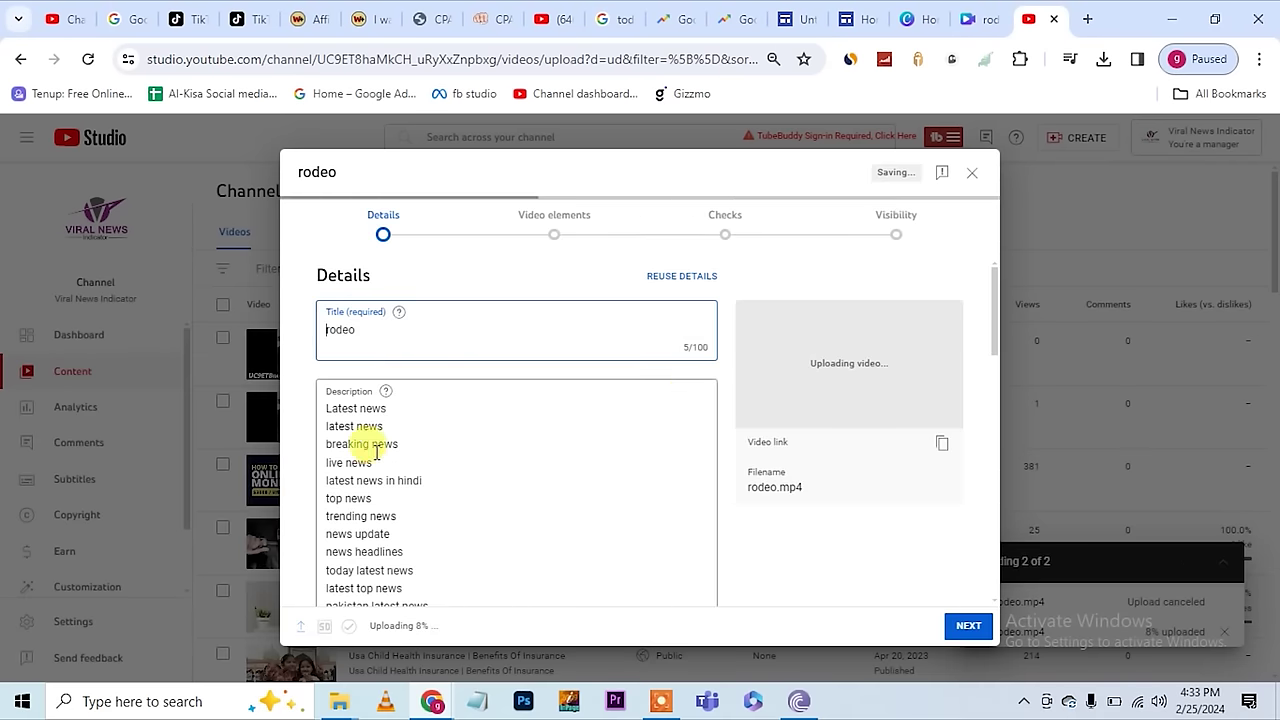
Clear the prefilled keyword list from the description of the rodeo.mp4 upload in YouTube Studio
left_click(331, 415)
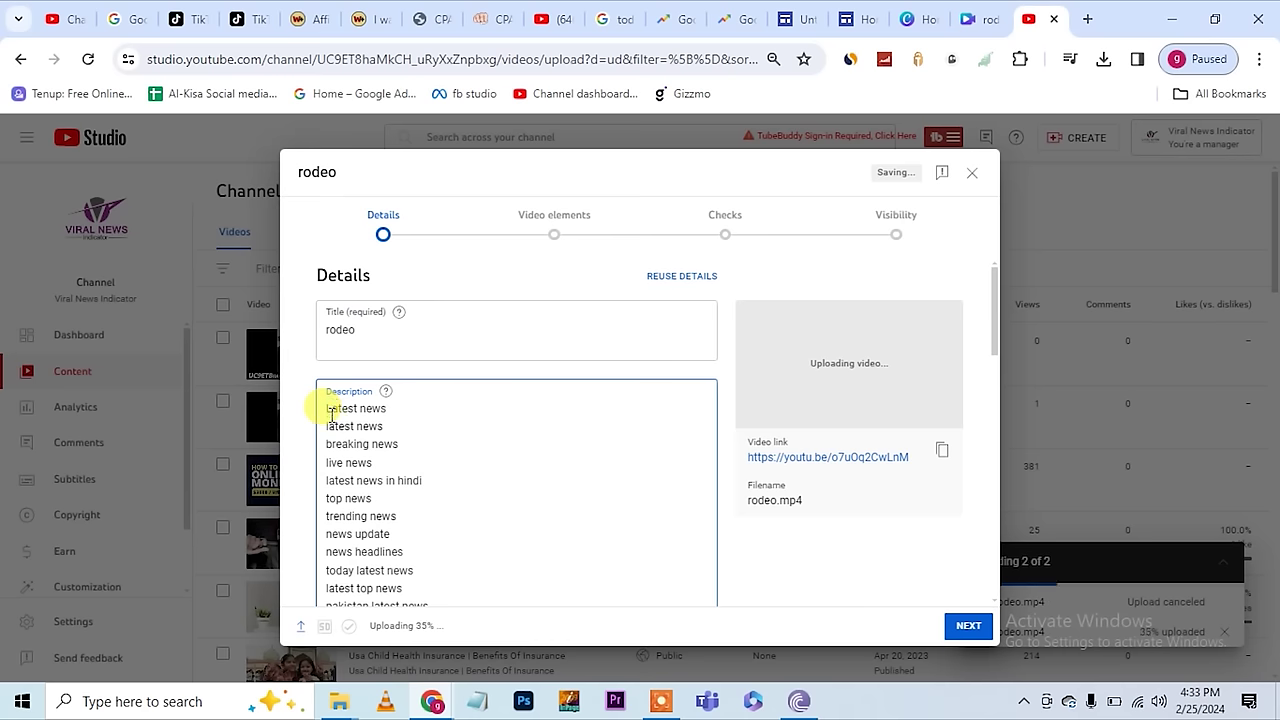
key("ctrl+a")
key("BackSpace")
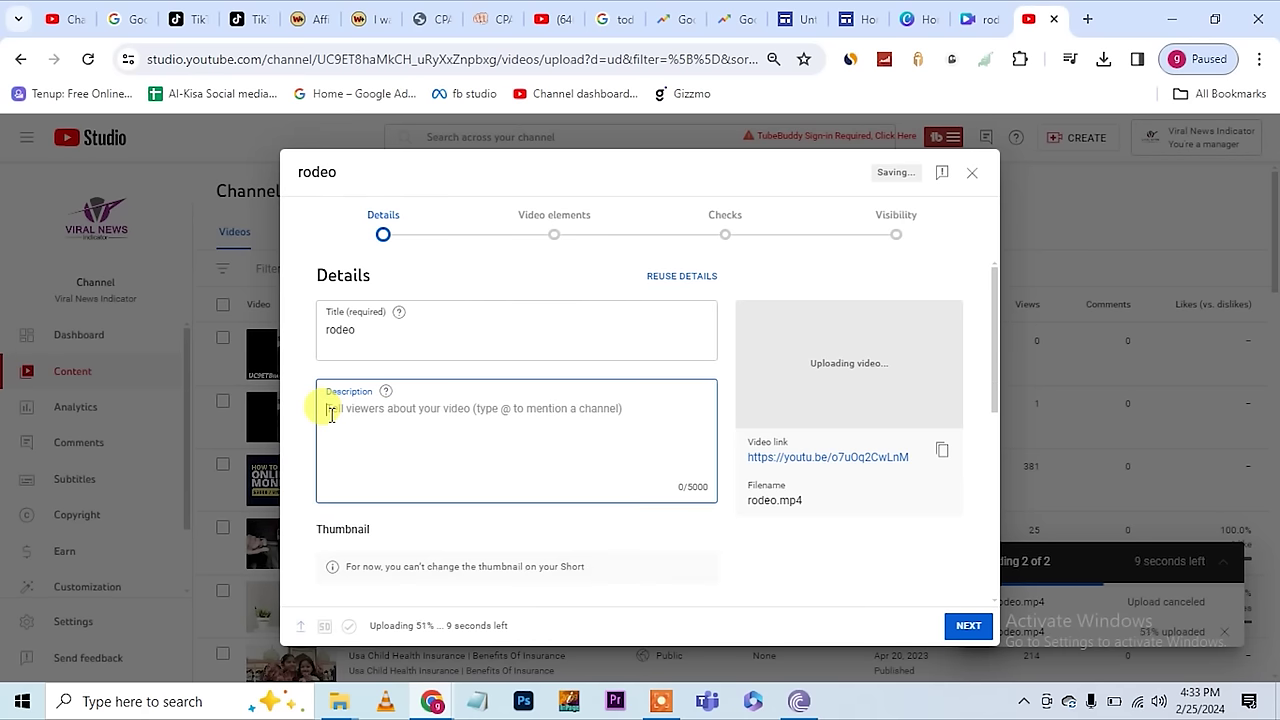
Replace the upload's title with "30th Annual SAG Awards", copied from the original Netflix video's title on YouTube
left_click(380, 330)
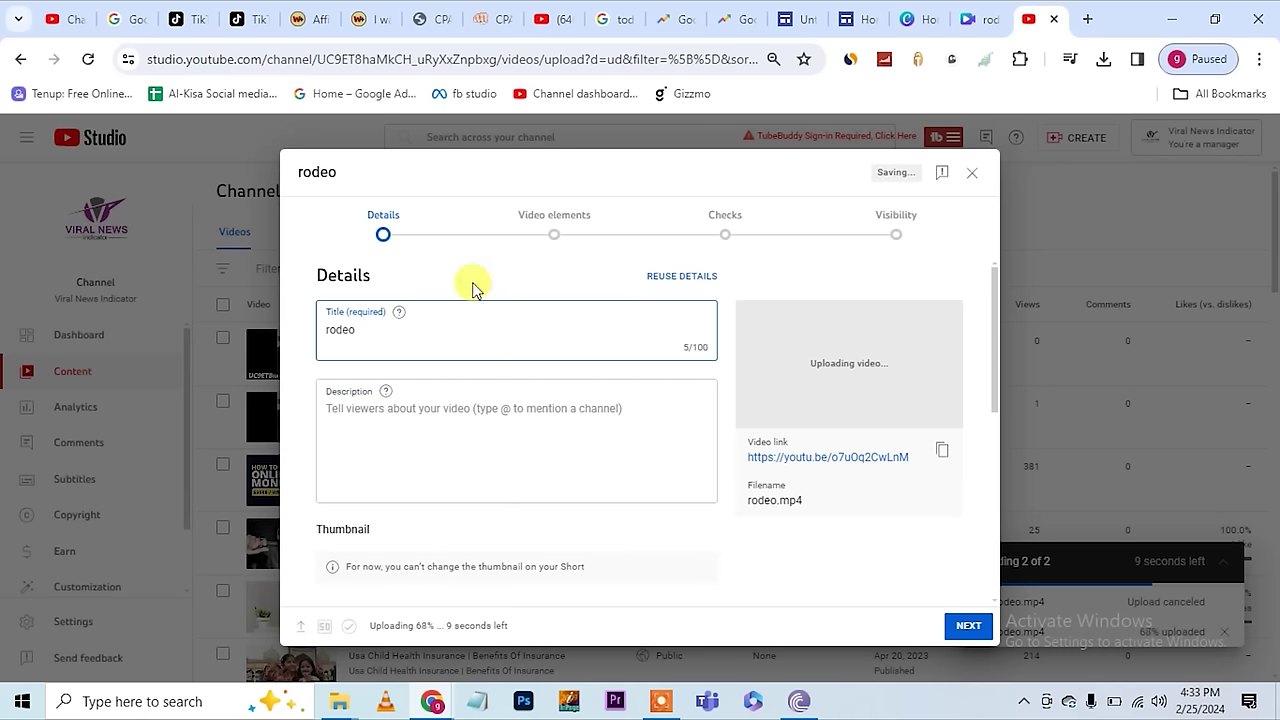
left_click(545, 19)
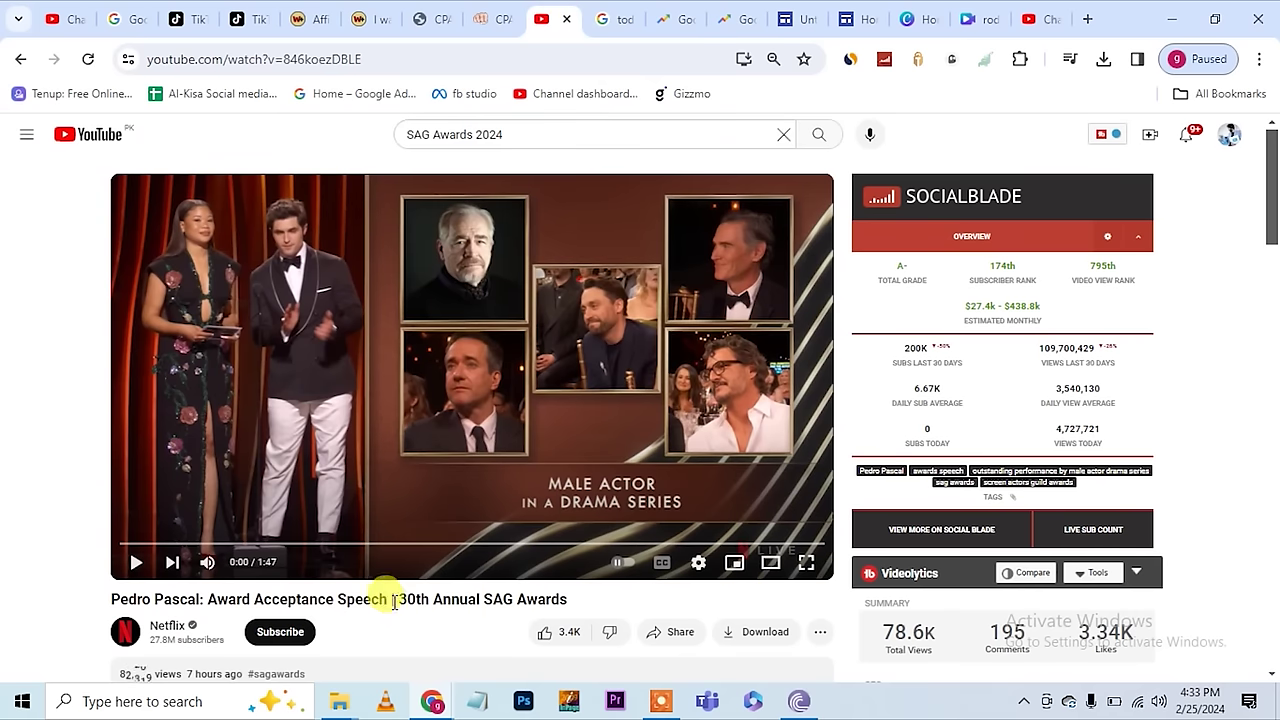
left_click_drag(397, 599, 563, 603)
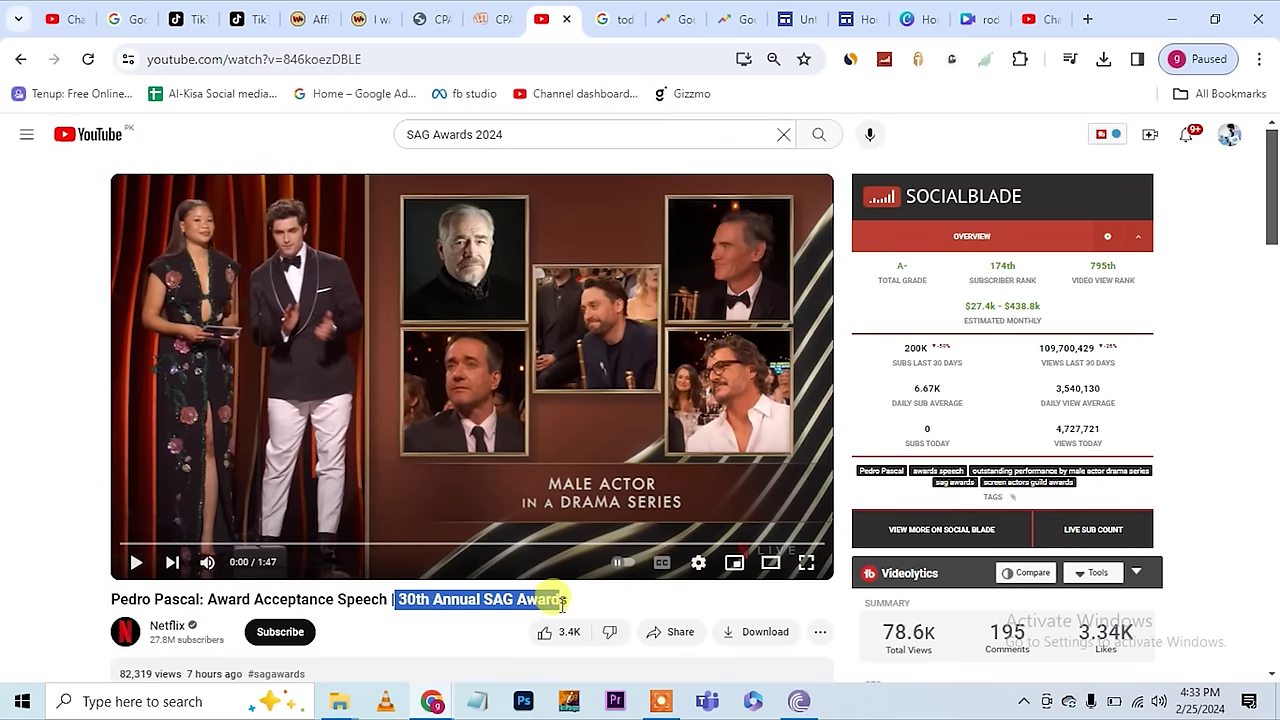
right_click(530, 601)
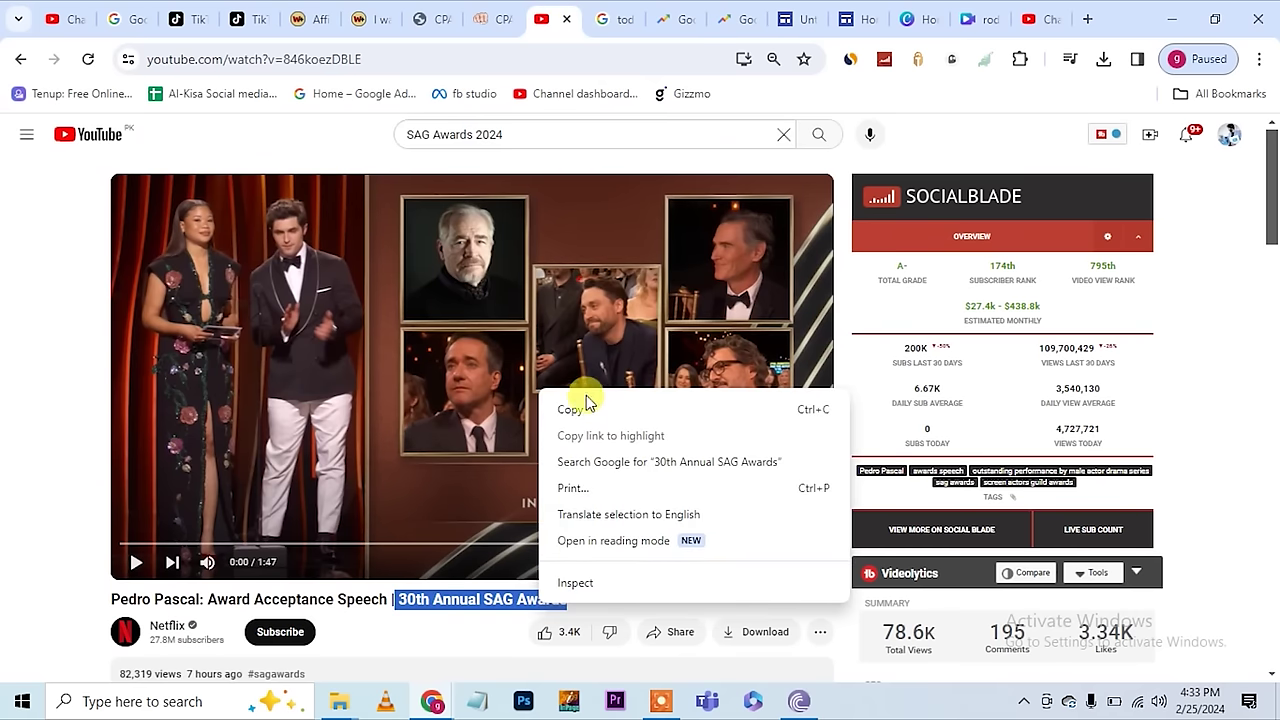
left_click(574, 406)
left_click(1035, 19)
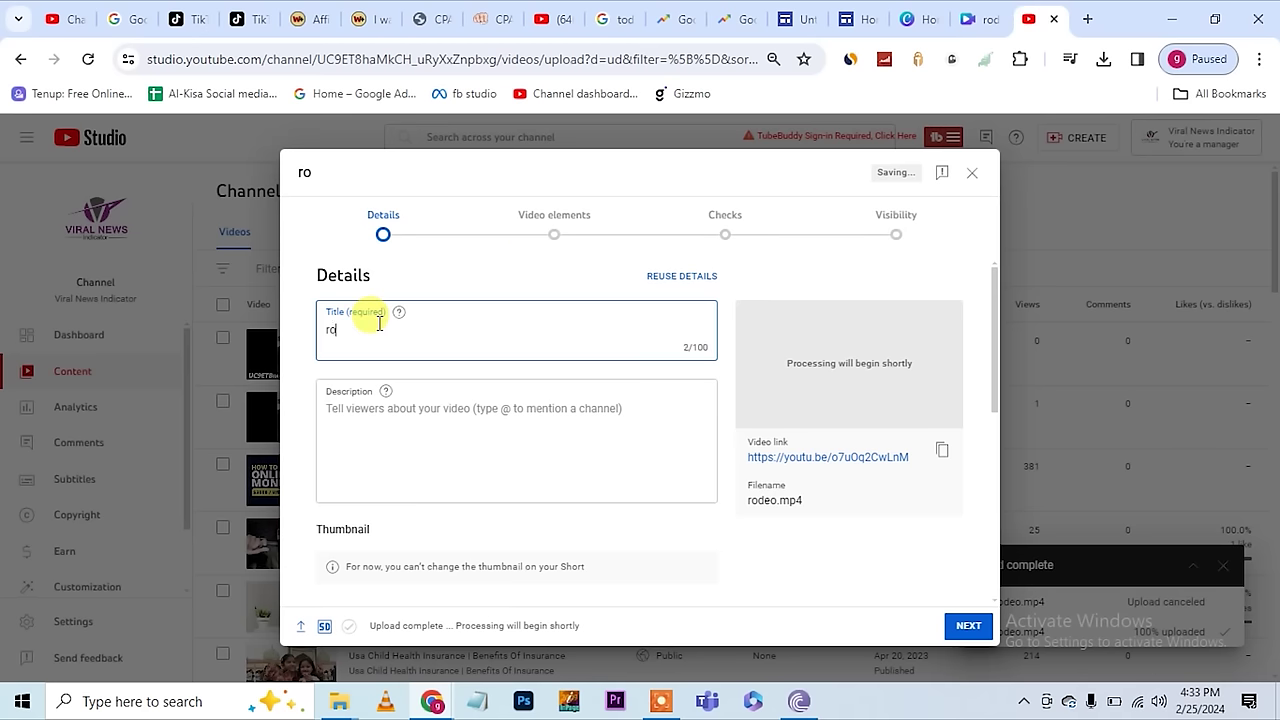
key("BackSpace")
key("BackSpace")
key("ctrl+v")
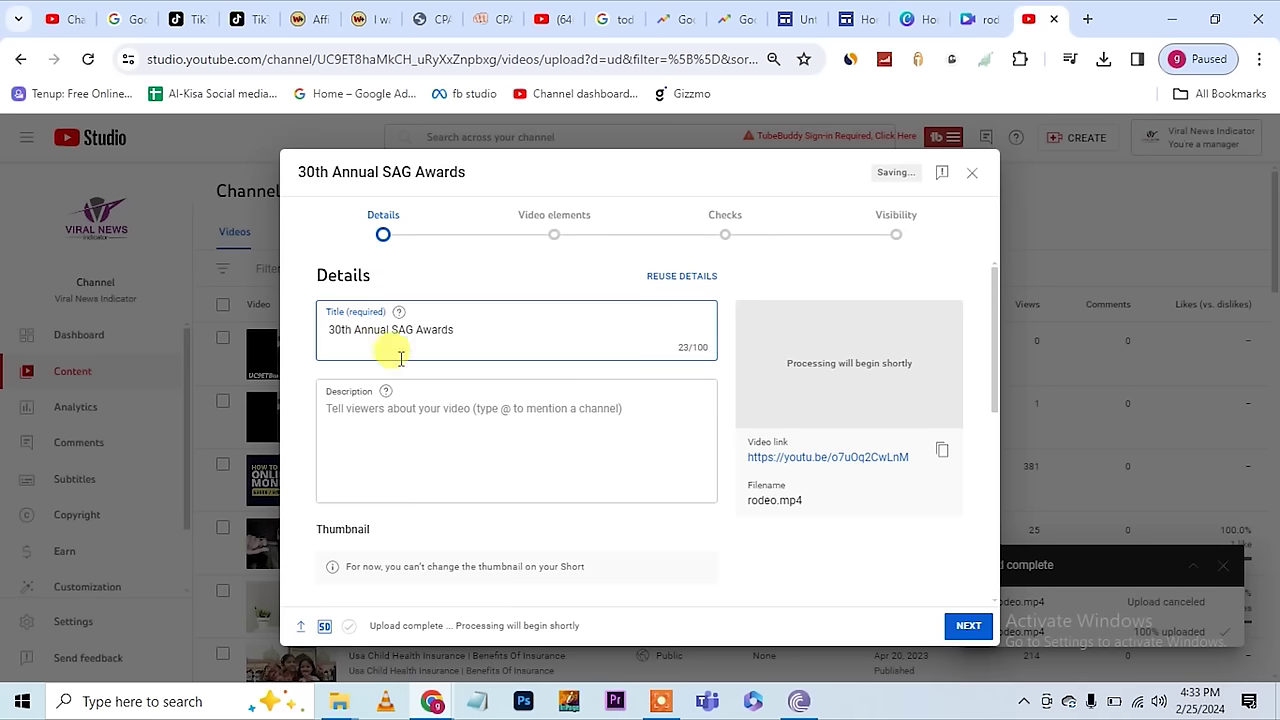
Put the published Google Sites page's address in the upload's description and view the video's copyright check
left_click(404, 424)
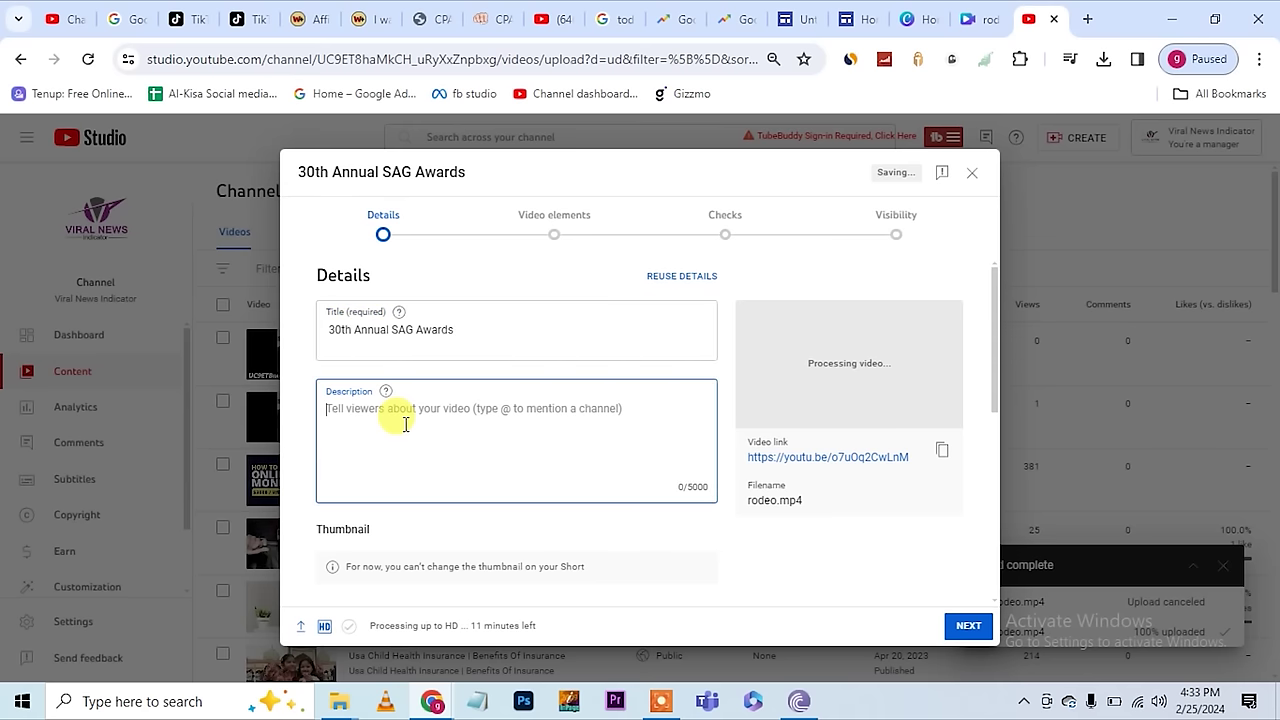
left_click(843, 19)
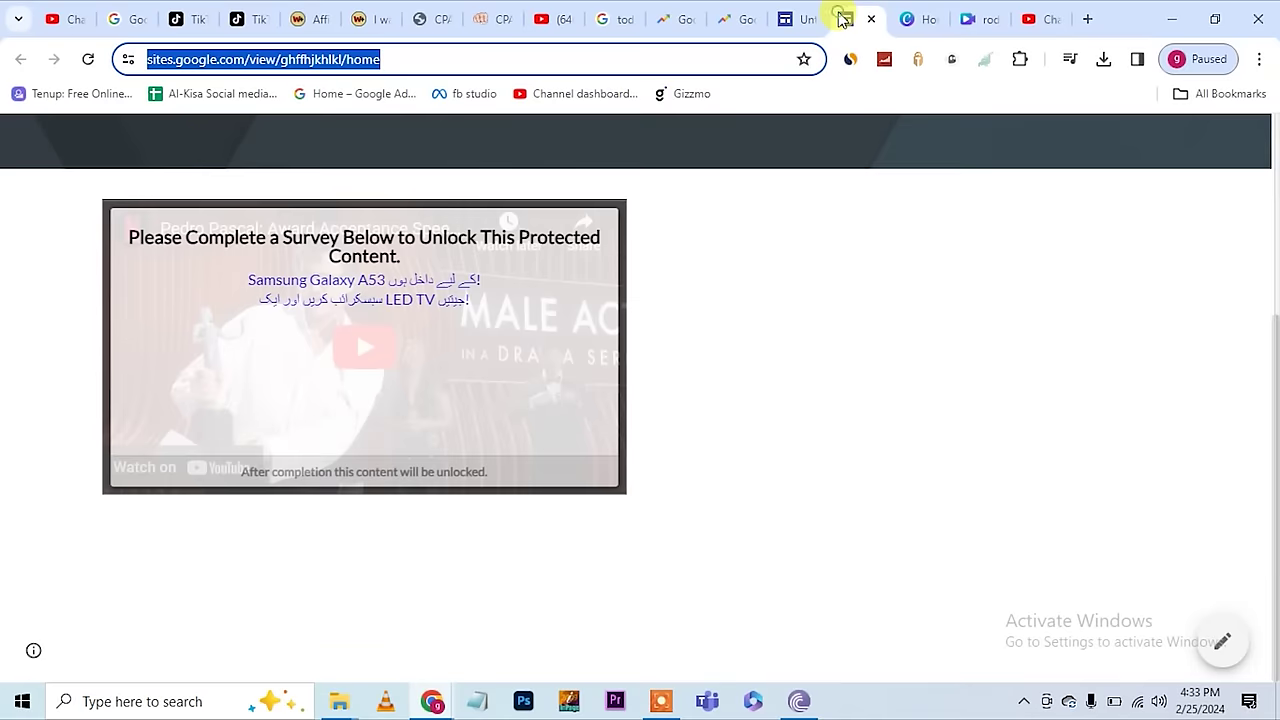
right_click(212, 68)
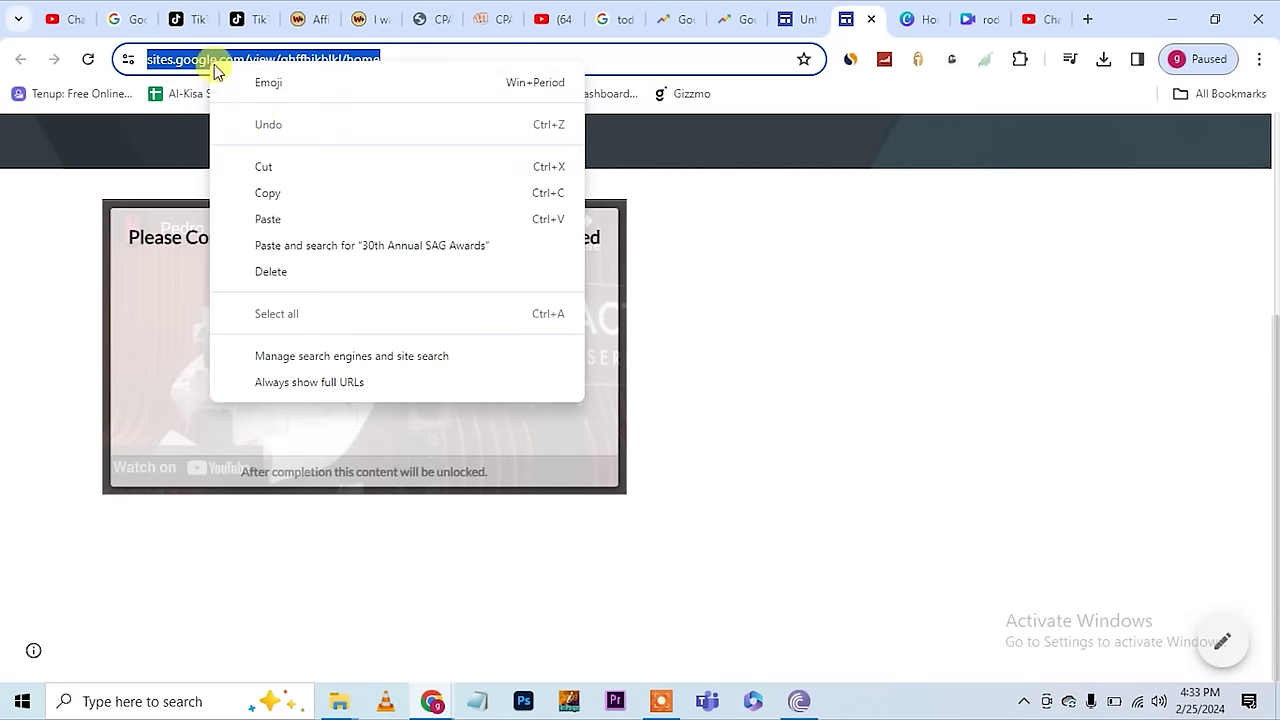
left_click(283, 193)
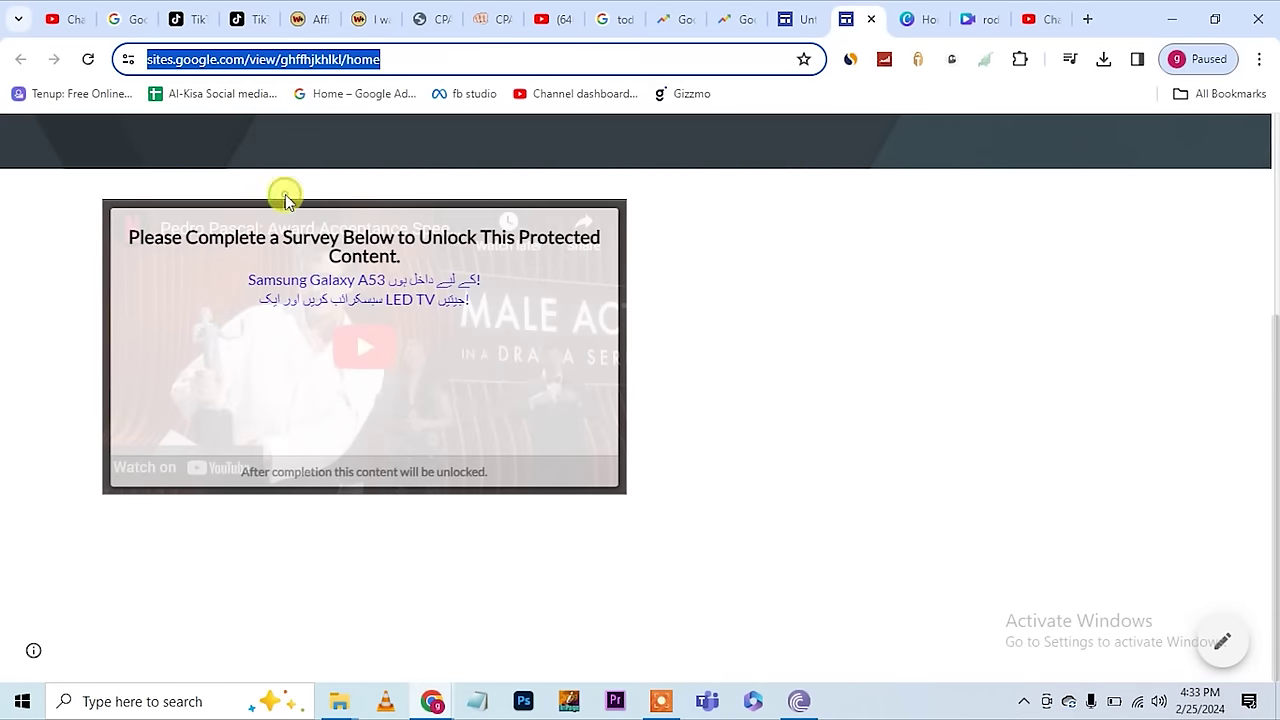
left_click(1040, 19)
key("ctrl+v")
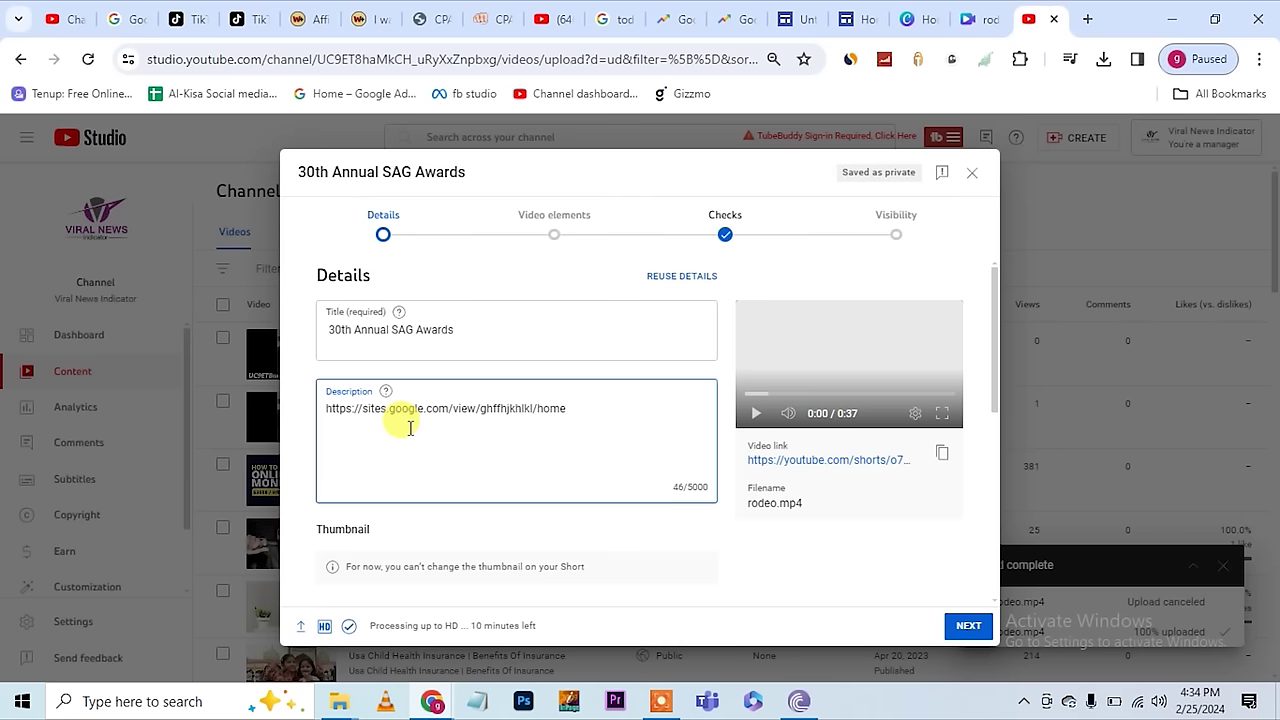
left_click(725, 228)
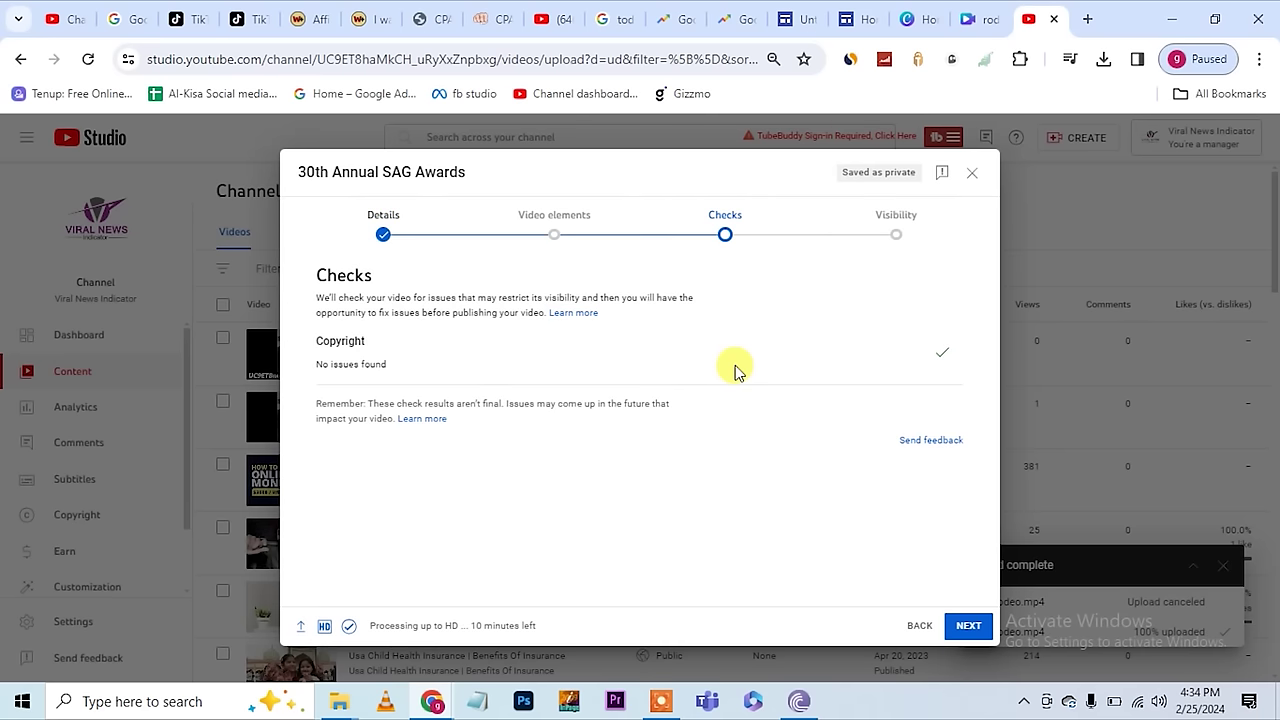